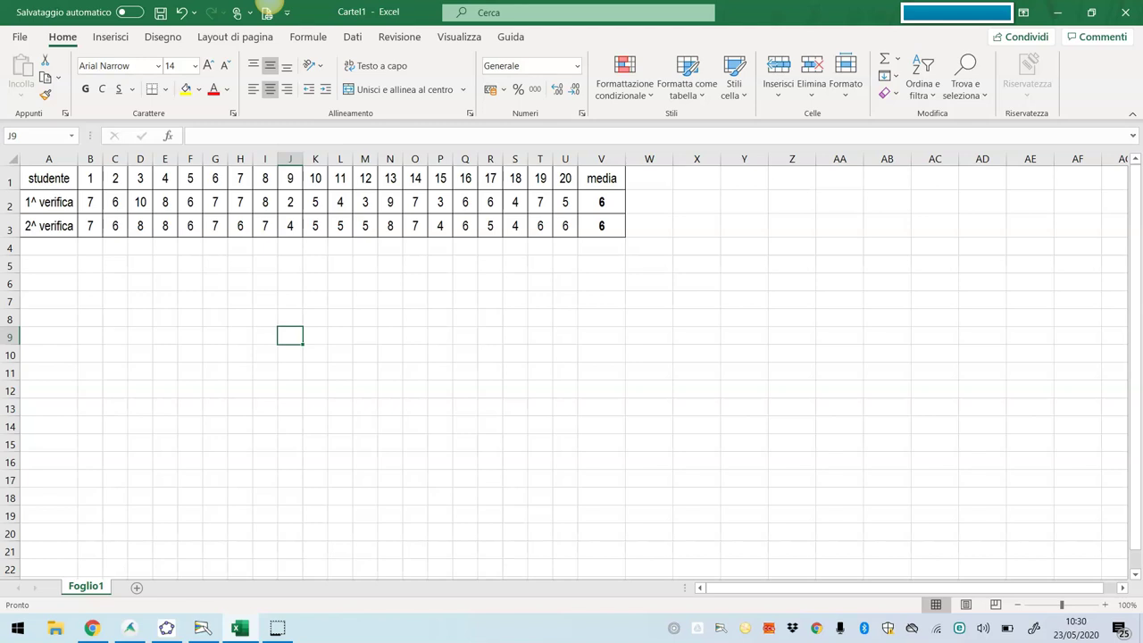
# Step: Insert a column chart of the first test's grade frequencies from B7:K8, titled "Verifica 1"
pyautogui.moveTo(90, 300); pyautogui.dragTo(315, 318)
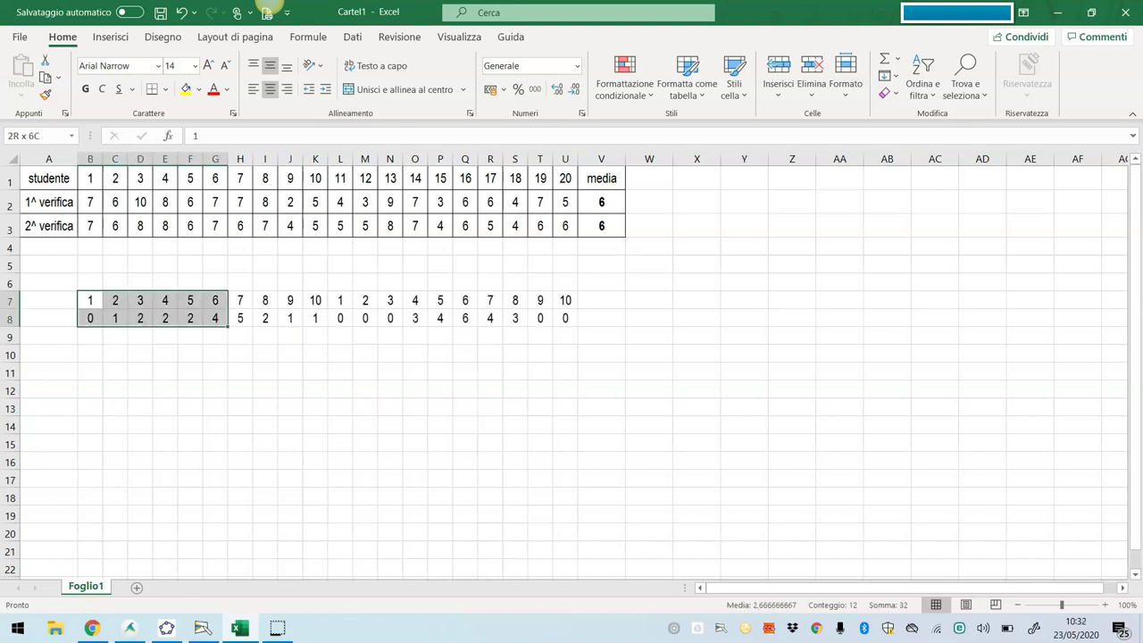
pyautogui.click(111, 37)
pyautogui.click(383, 77)
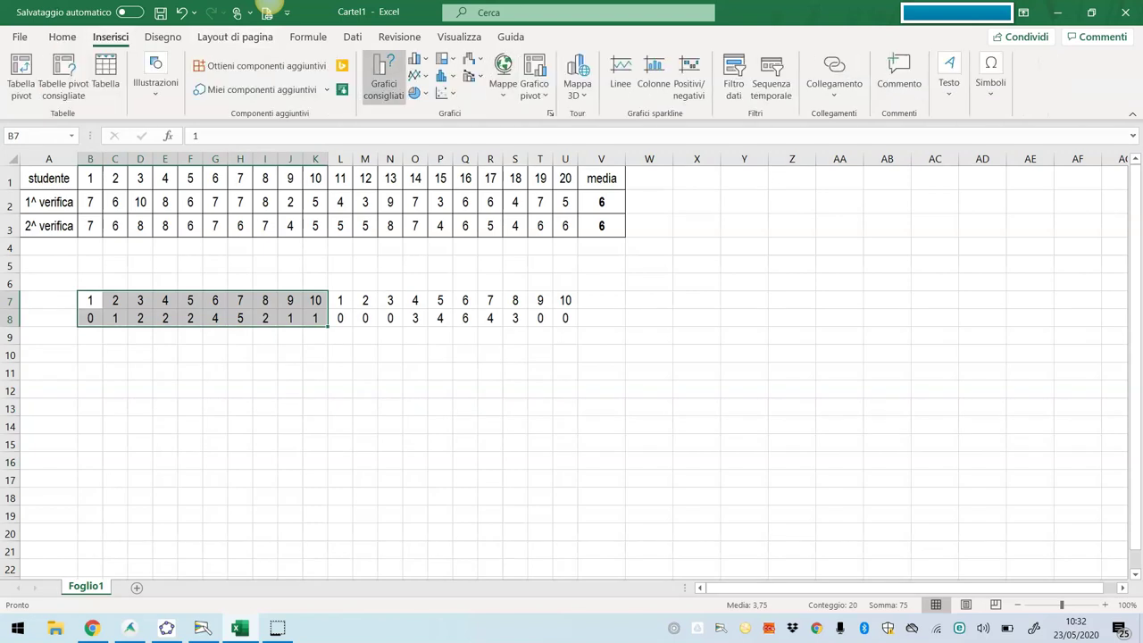
pyautogui.press('Return')
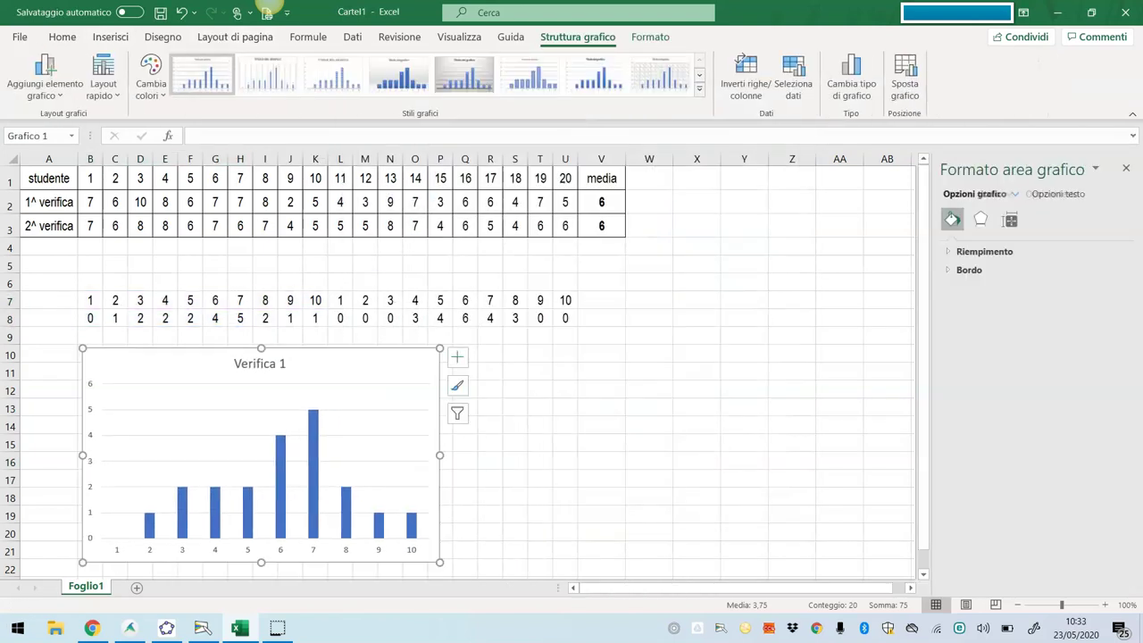
pyautogui.click(539, 373)
# Step: Insert a column chart of the second test's grade frequencies from L7:U8
pyautogui.scroll(-1, 539, 372)
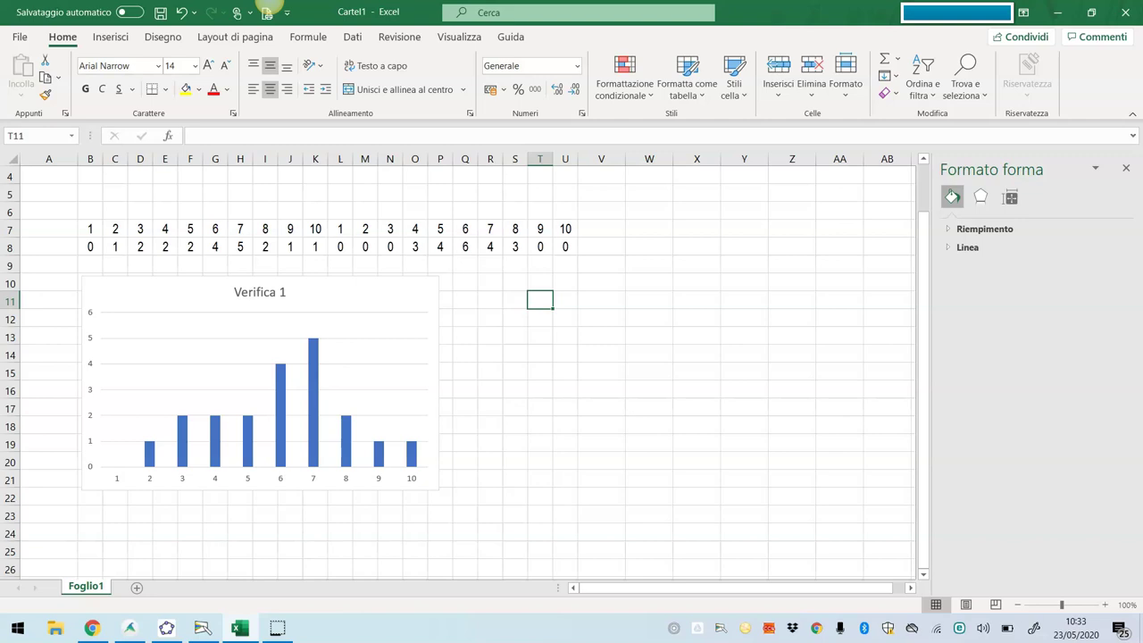
pyautogui.moveTo(339, 229); pyautogui.dragTo(565, 246)
pyautogui.hotkey('alt', 'n')
pyautogui.press('r')
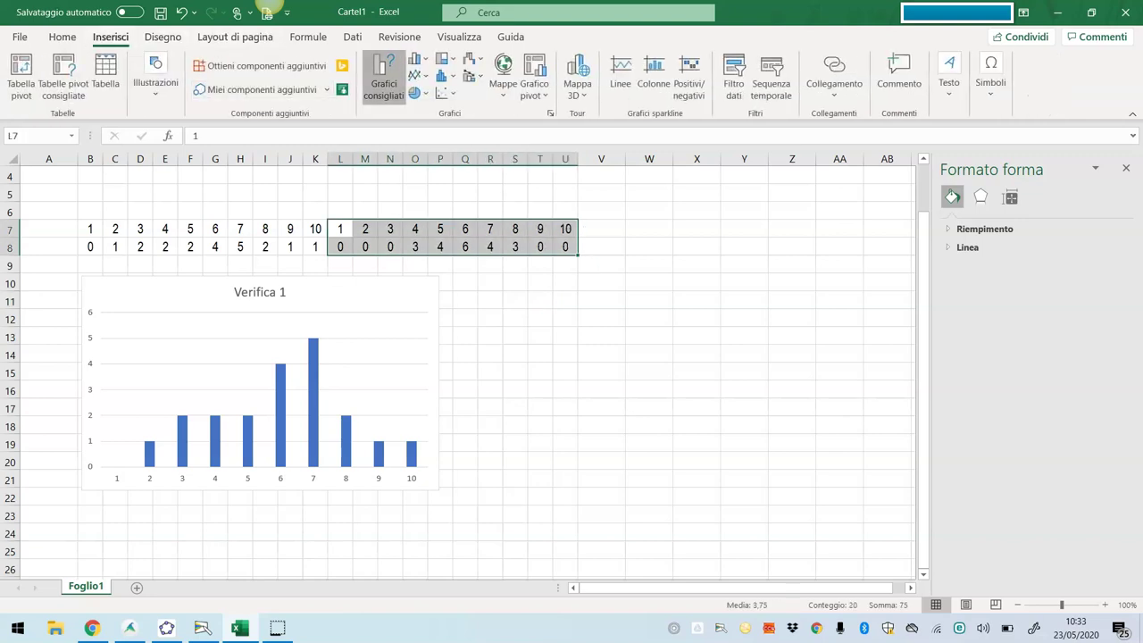
pyautogui.press('Return')
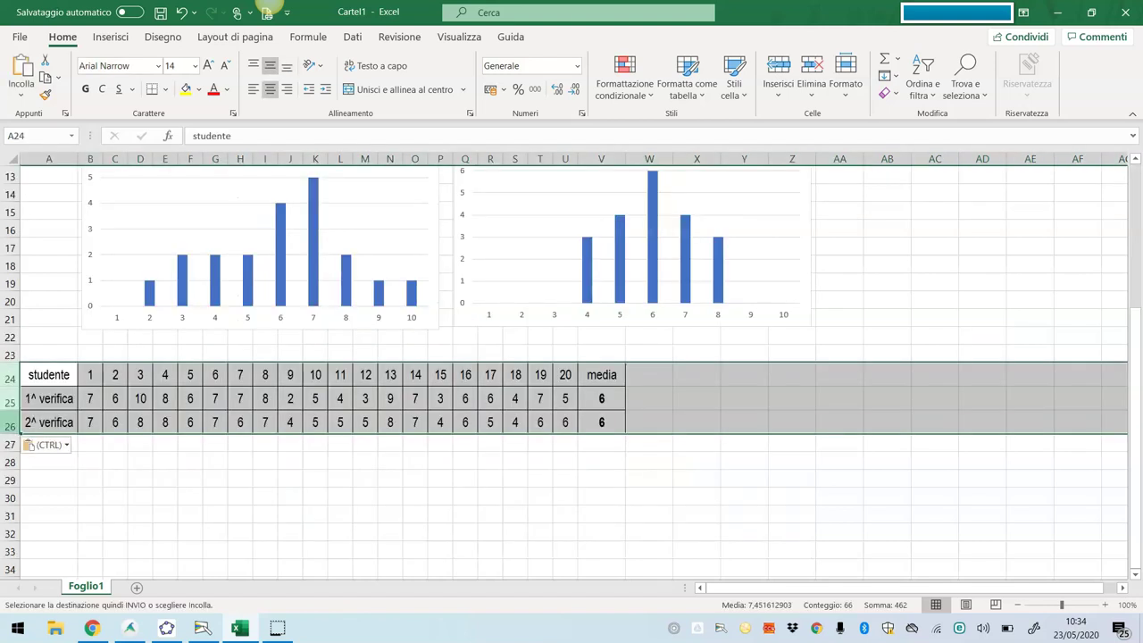
# Step: Insert an empty row above "2^ verifica" in the lower table and copy its bordered formatting to row 28
pyautogui.click(11, 421)
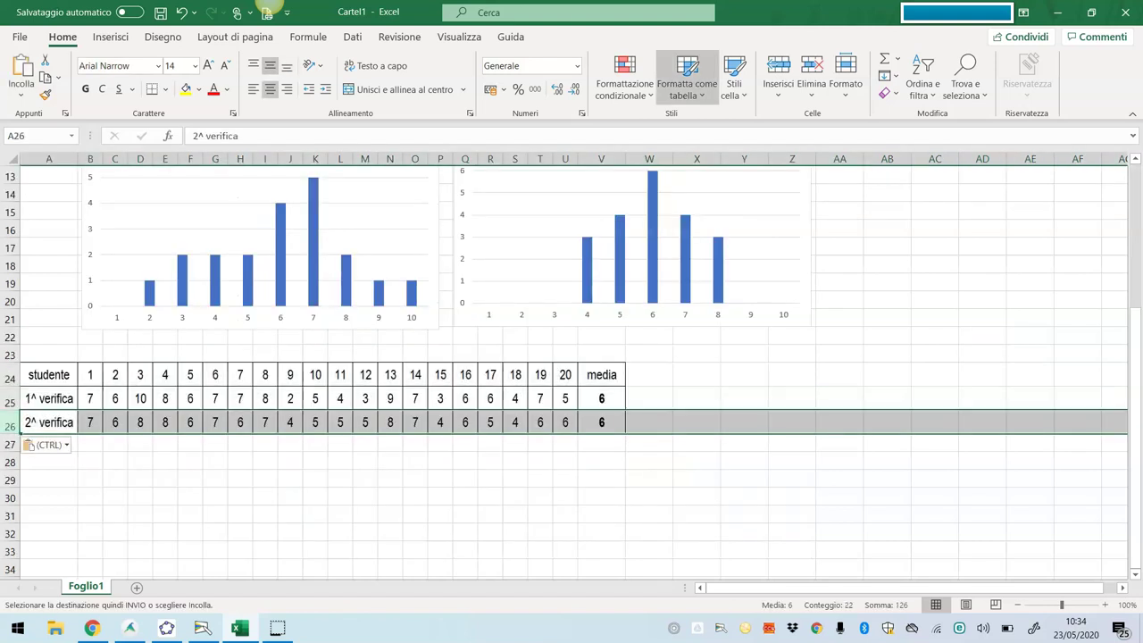
pyautogui.click(777, 67)
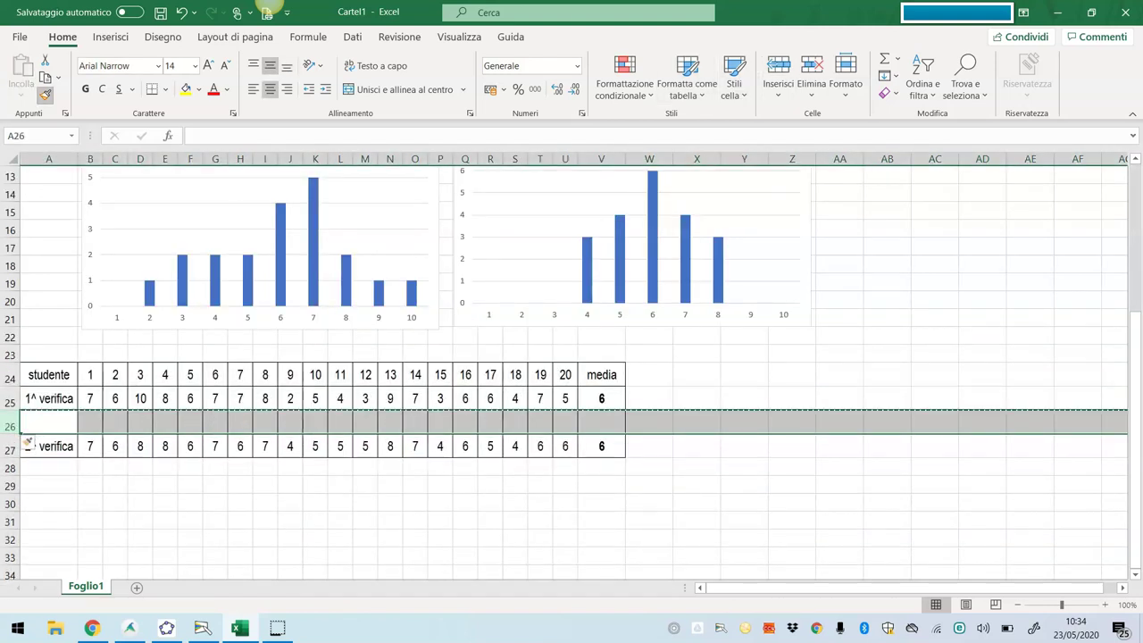
pyautogui.click(10, 473)
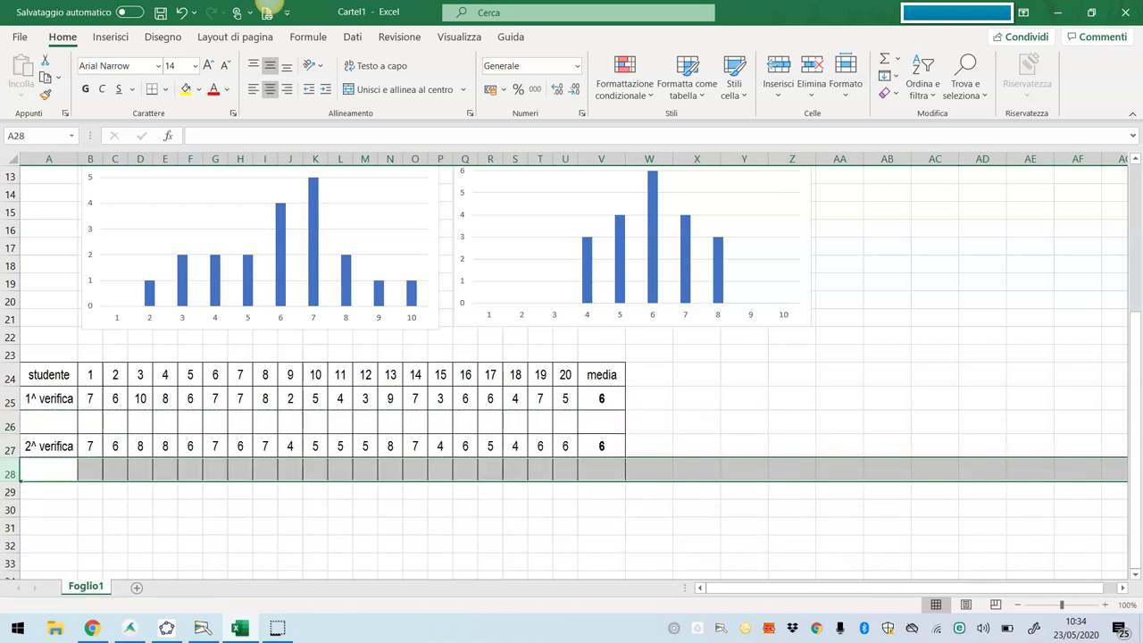
# Step: Label the empty row below "1^ verifica" as "scarto" in A26
pyautogui.press('Up')
pyautogui.press('Up')
pyautogui.write('scarto')
pyautogui.press('Tab')
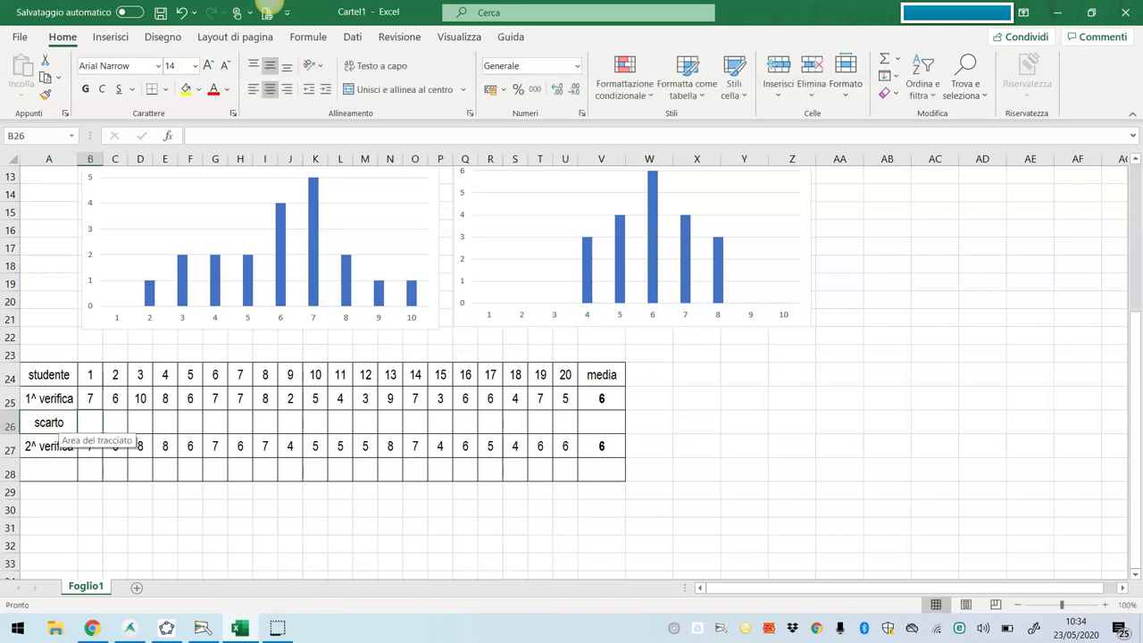
# Step: Compute the first test's deviations from the mean with =B25-$V25 in B26 and fill the formula across to U26
pyautogui.write('=')
pyautogui.click(90, 398)
pyautogui.write('-')
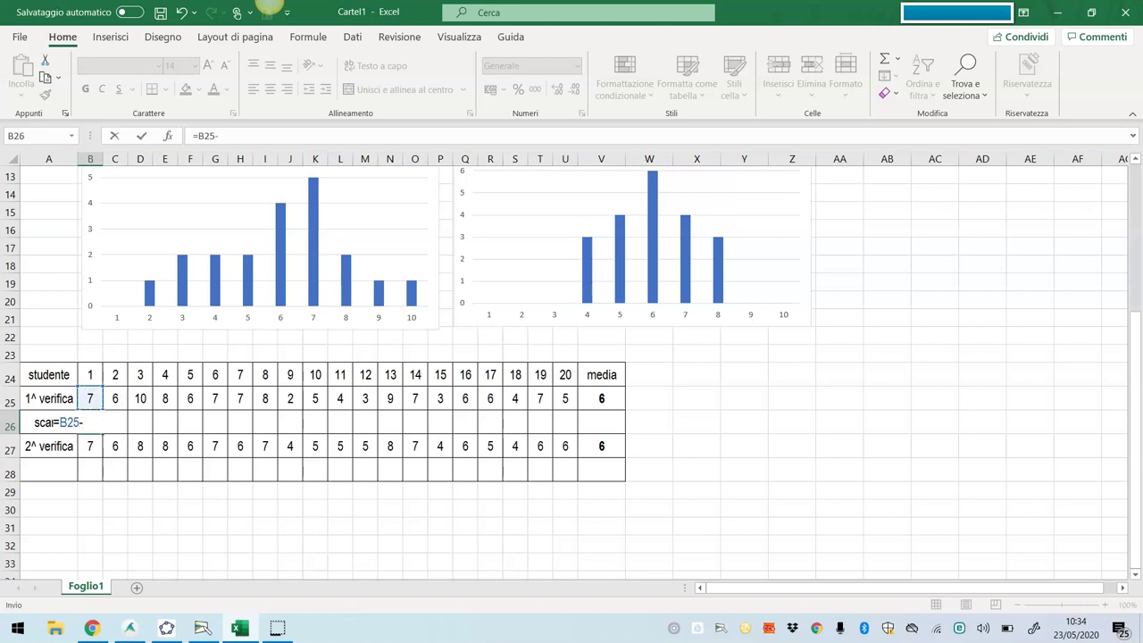
pyautogui.click(601, 398)
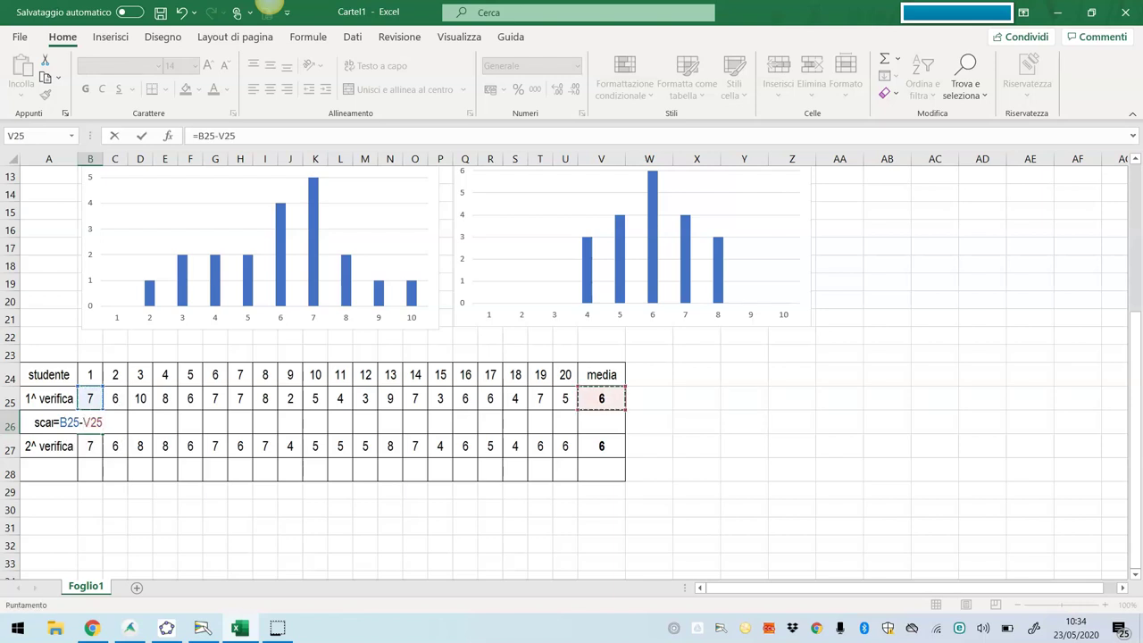
pyautogui.click(83, 422)
pyautogui.write('$')
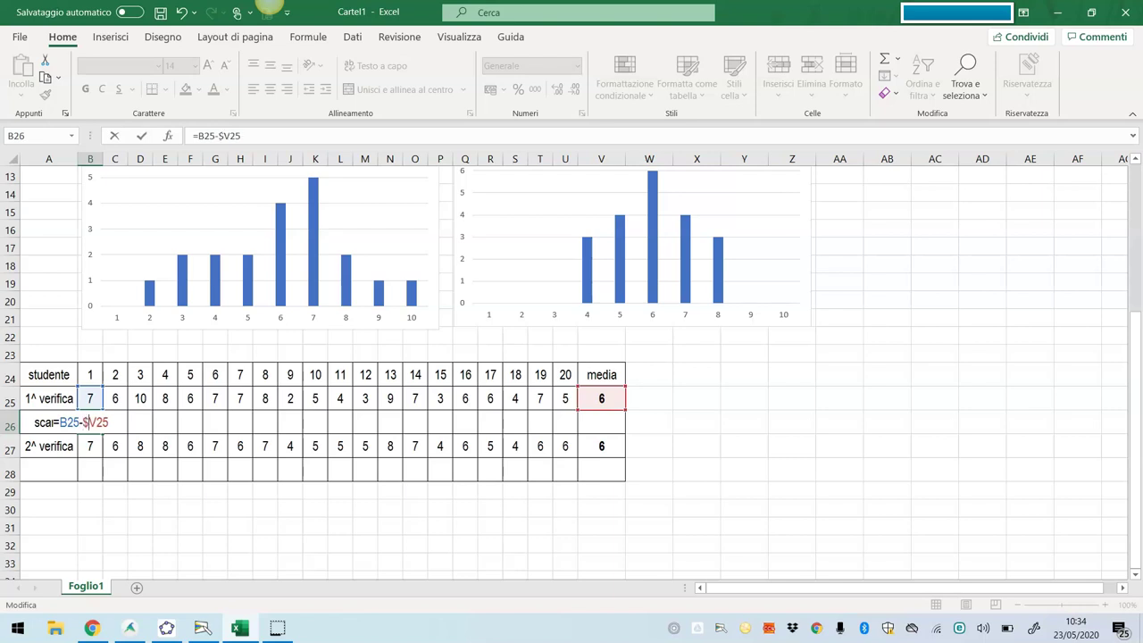
pyautogui.press('Return')
pyautogui.press('Up')
pyautogui.moveTo(101, 434); pyautogui.dragTo(571, 435)
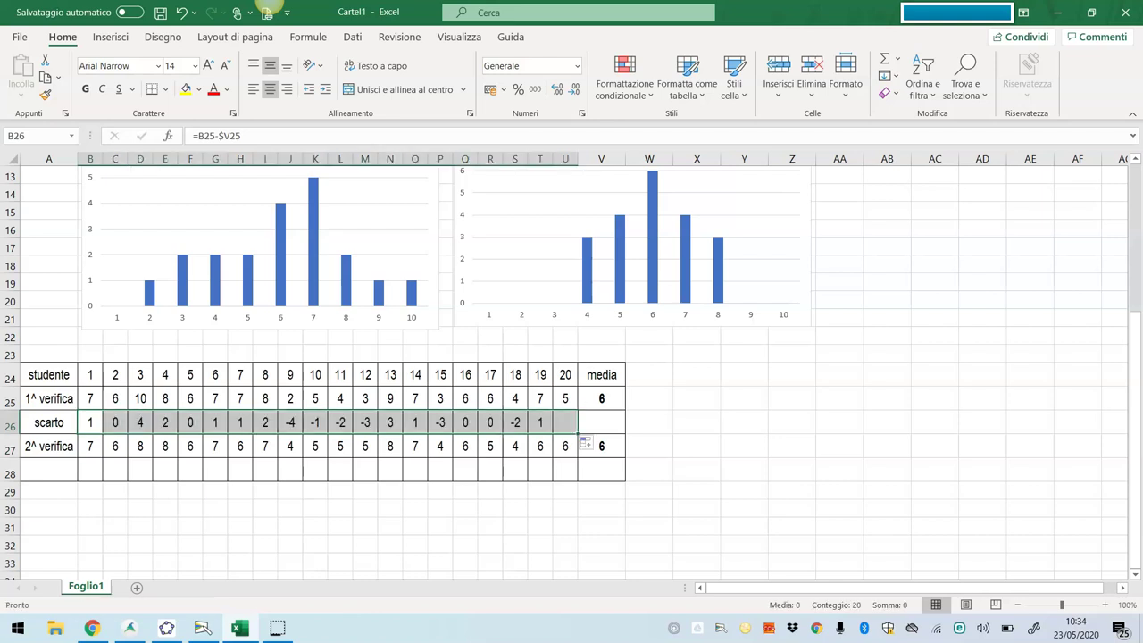
# Step: Label the empty row below "2^ verifica" as "scarto" in A28
pyautogui.click(49, 469)
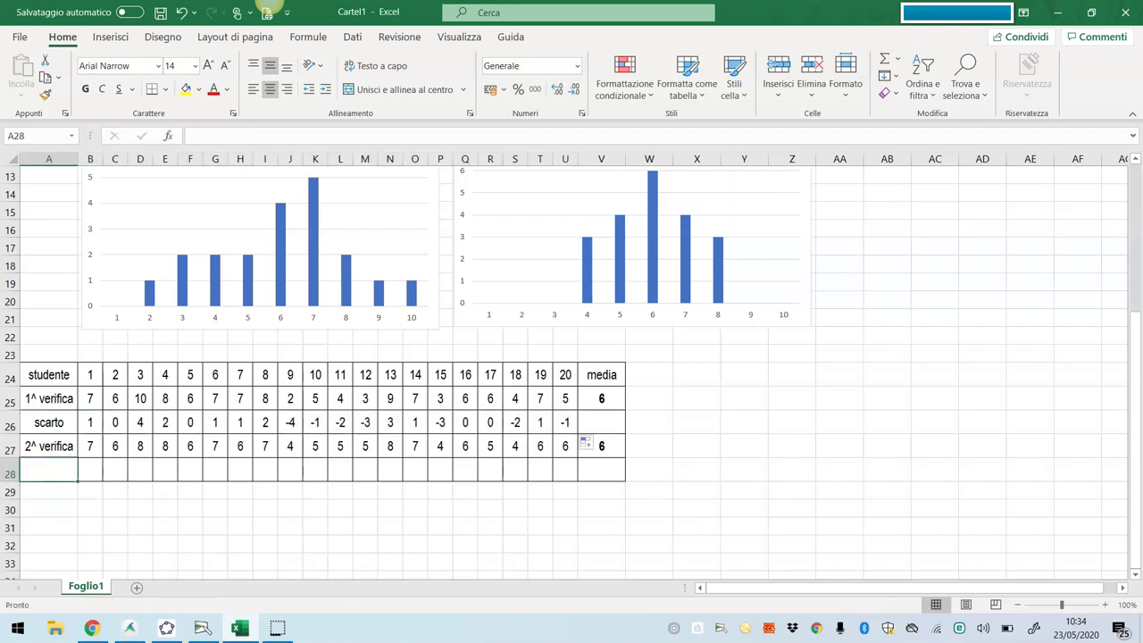
pyautogui.write('scarto')
pyautogui.press('Tab')
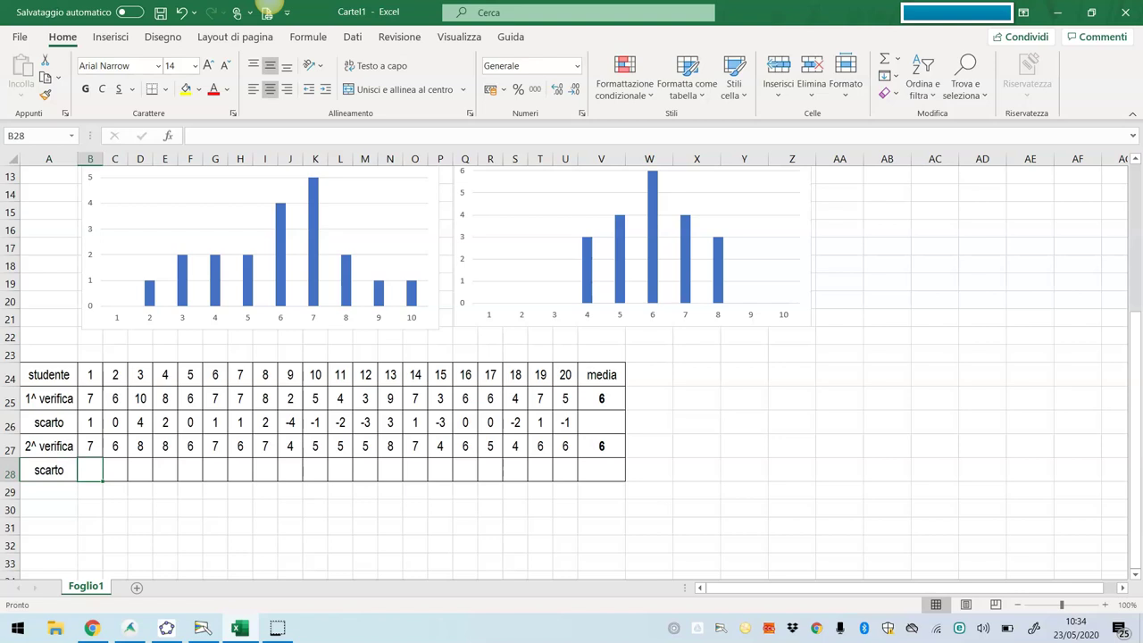
# Step: Compute the second test's deviations from the mean with =B27-$V27 in B28 and fill the formula across to U28
pyautogui.write('=')
pyautogui.press('Up')
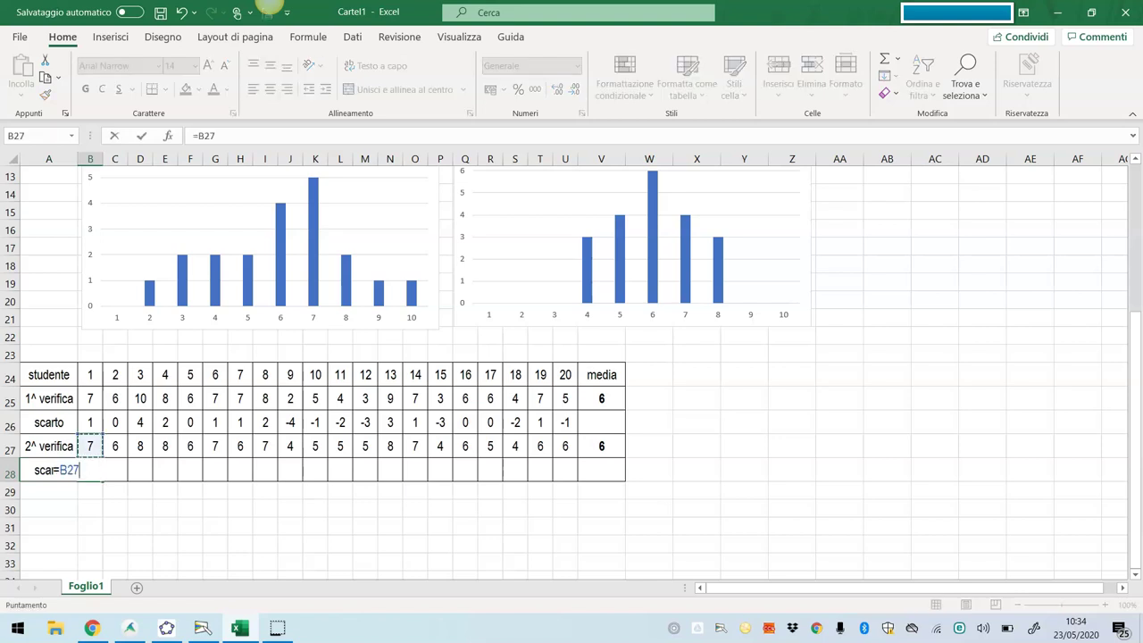
pyautogui.write('-')
pyautogui.click(601, 446)
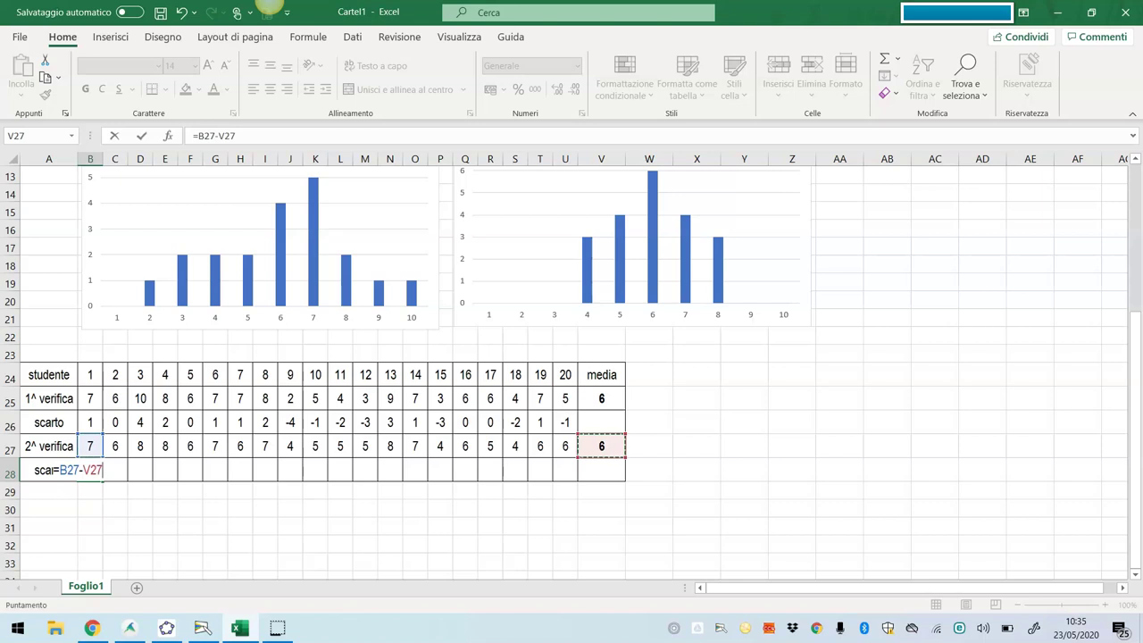
pyautogui.press('F2')
pyautogui.write('$')
pyautogui.hotkey('ctrl', 'Return')
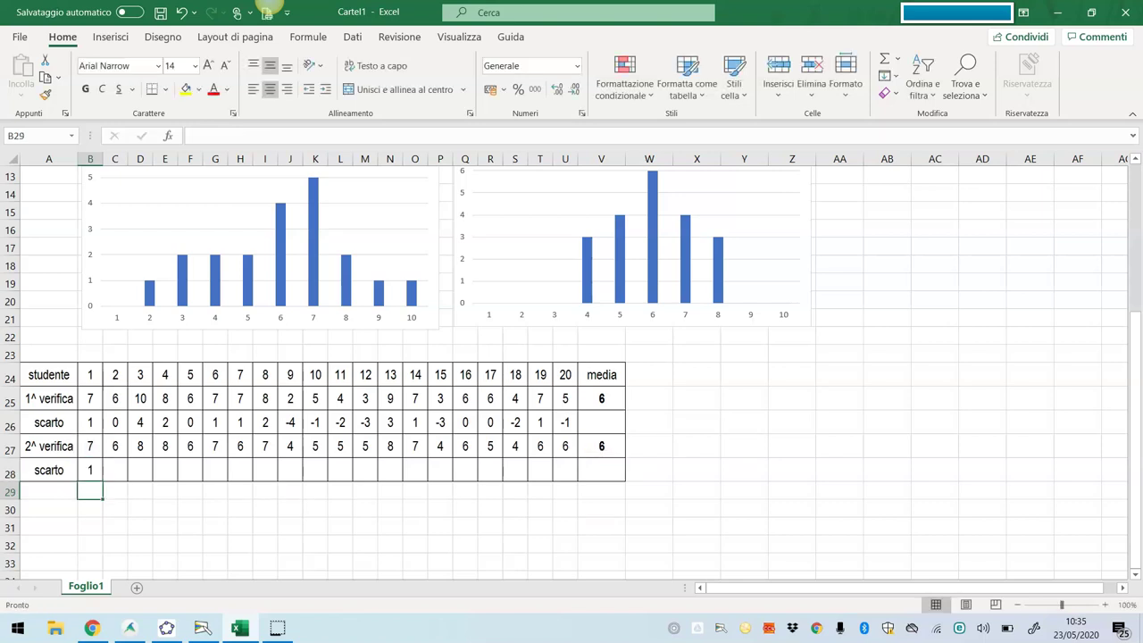
pyautogui.moveTo(102, 480); pyautogui.dragTo(576, 480)
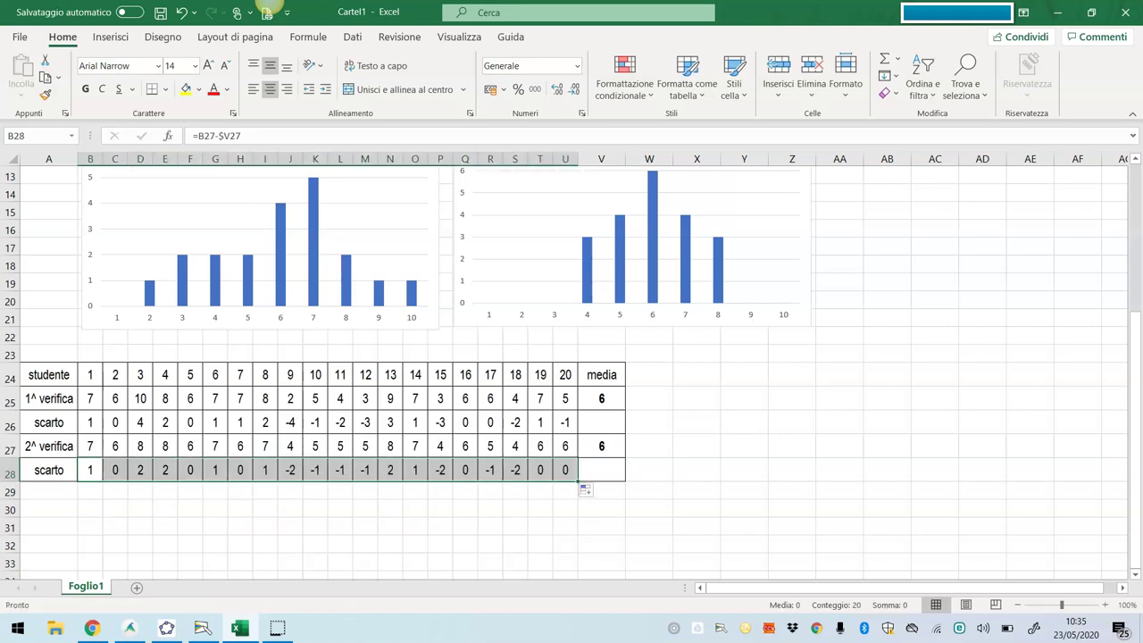
pyautogui.click(465, 526)
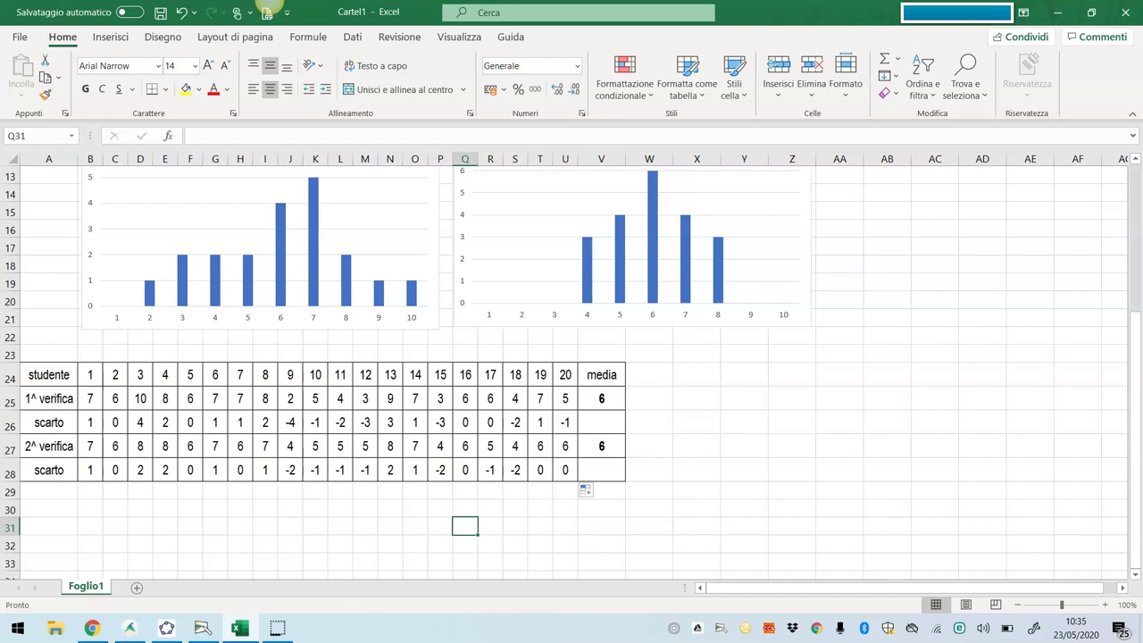
# Step: Copy the mean formula down the "media" column to both "scarto" rows, V26 and V28
pyautogui.click(601, 398)
pyautogui.moveTo(625, 409); pyautogui.dragTo(626, 475)
pyautogui.click(601, 445)
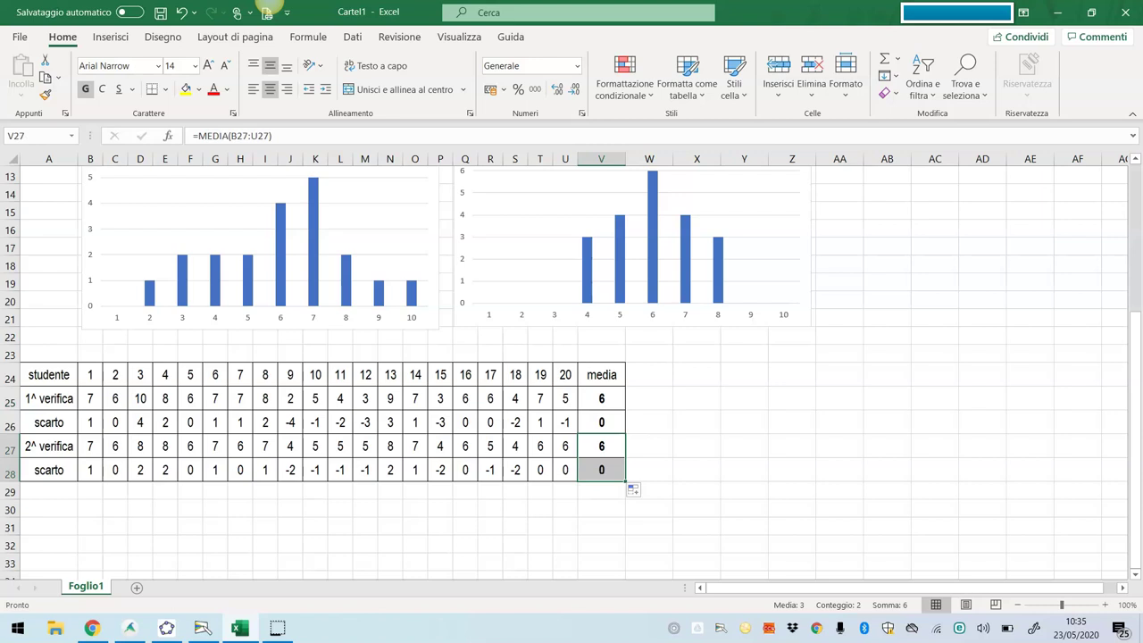
pyautogui.click(649, 469)
pyautogui.click(839, 469)
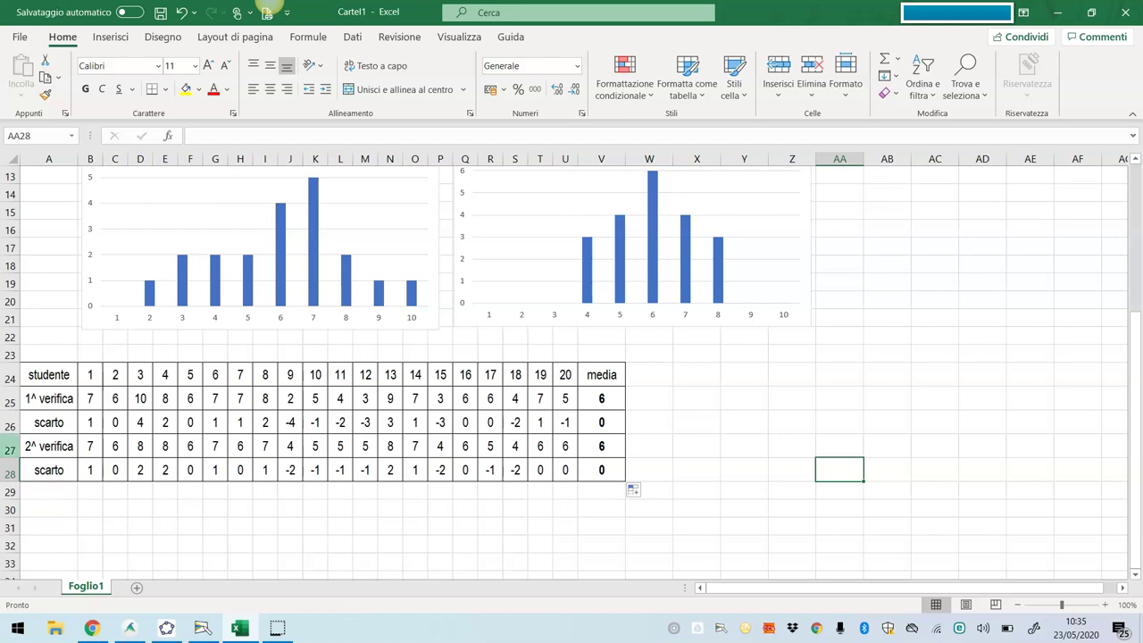
# Step: Insert a row above "2^ verifica" and label it "scarto^2" in A27
pyautogui.click(9, 445)
pyautogui.click(777, 67)
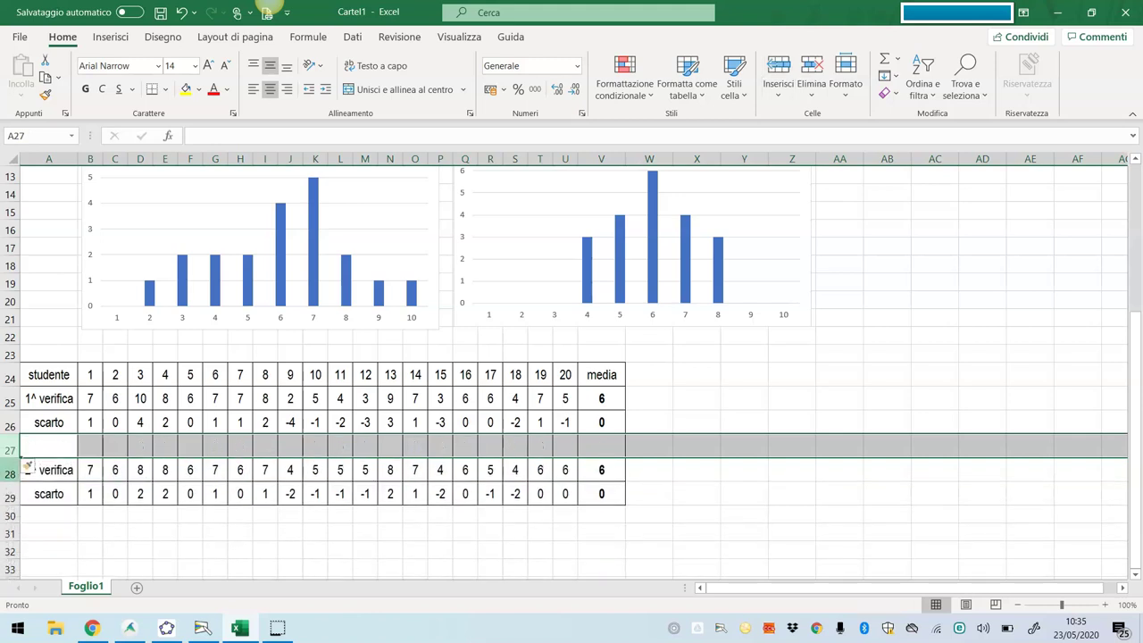
pyautogui.click(49, 446)
pyautogui.write('scarto')
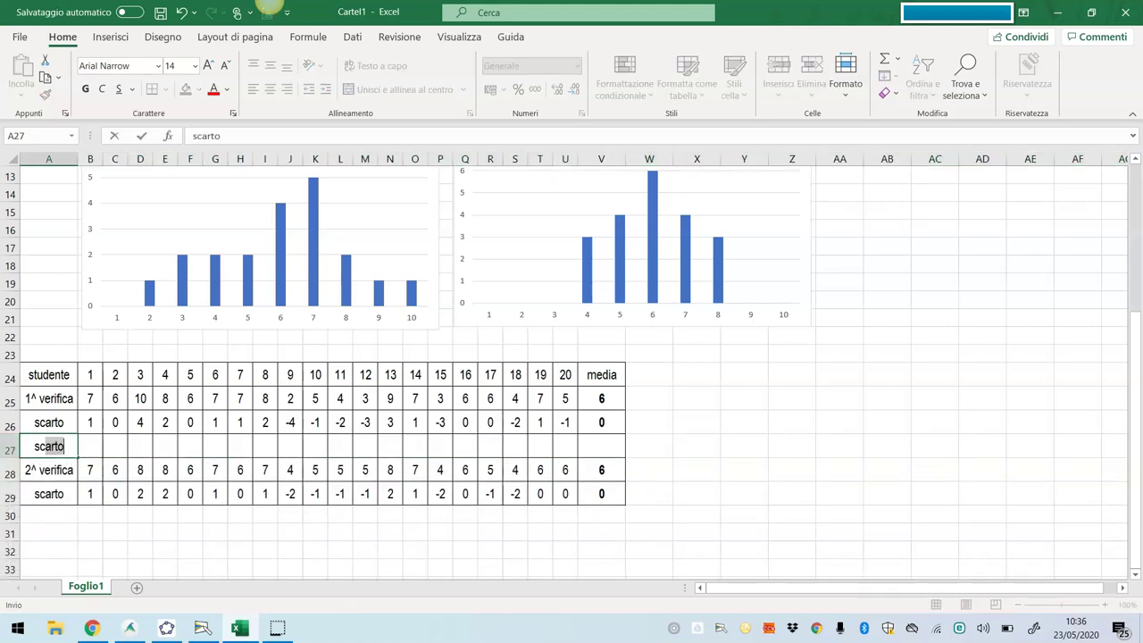
pyautogui.write('^2')
pyautogui.press('Return')
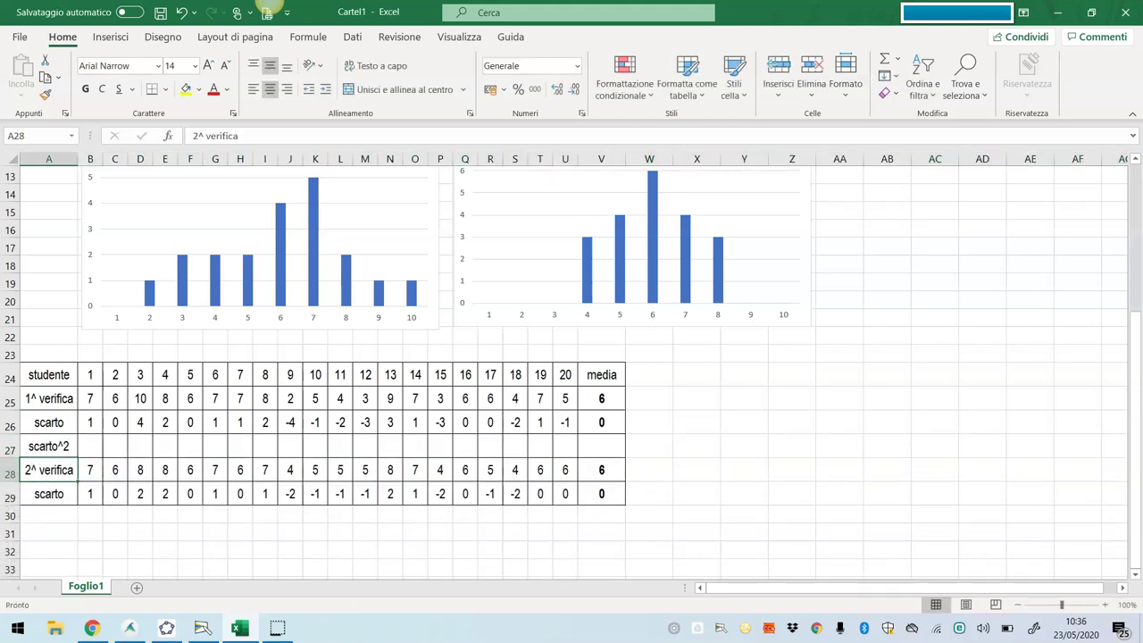
# Step: Square the first test's deviations with =B26^2 filled across B27:U27, and extend the mean formula to V27
pyautogui.press('Up')
pyautogui.press('Right')
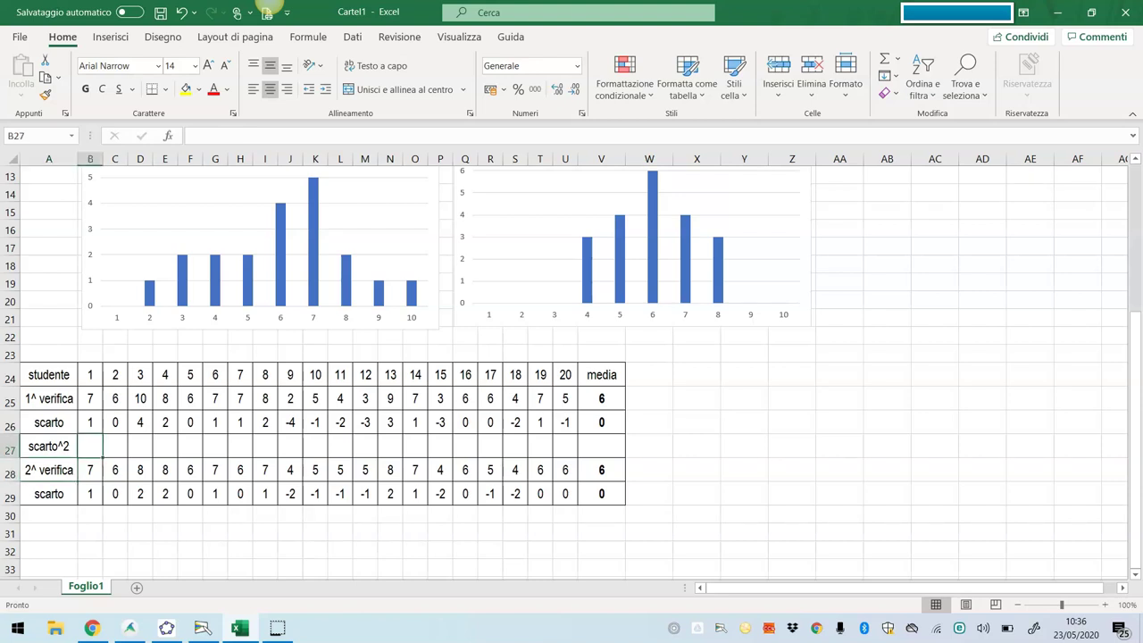
pyautogui.write('=')
pyautogui.press('Up')
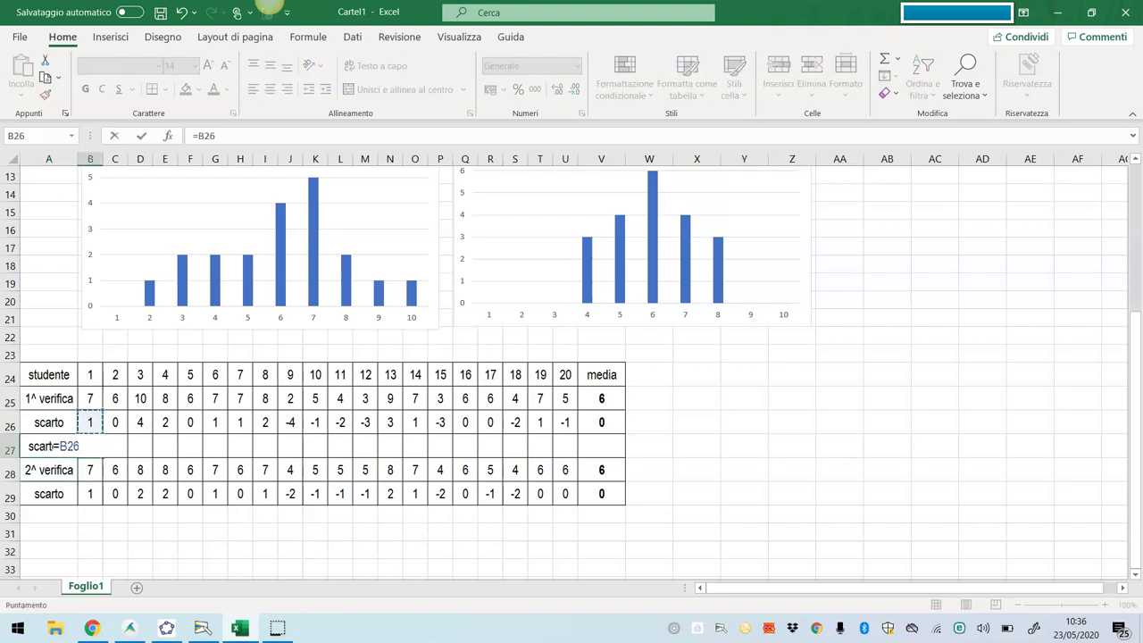
pyautogui.write('^2')
pyautogui.press('Return')
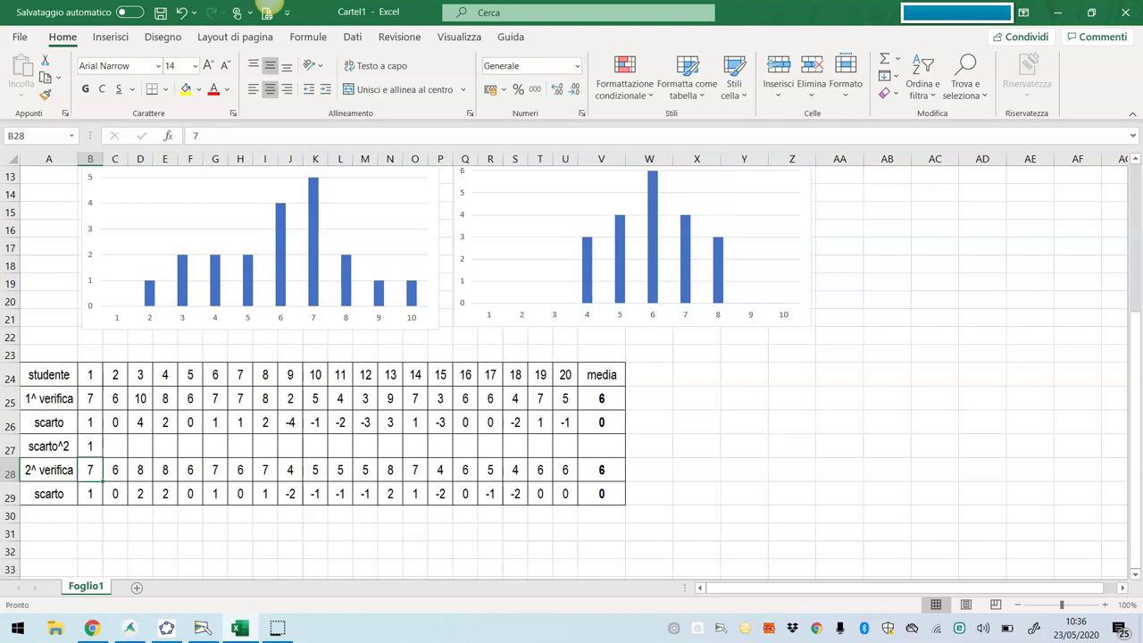
pyautogui.press('Up')
pyautogui.moveTo(102, 457); pyautogui.dragTo(616, 456)
pyautogui.click(601, 422)
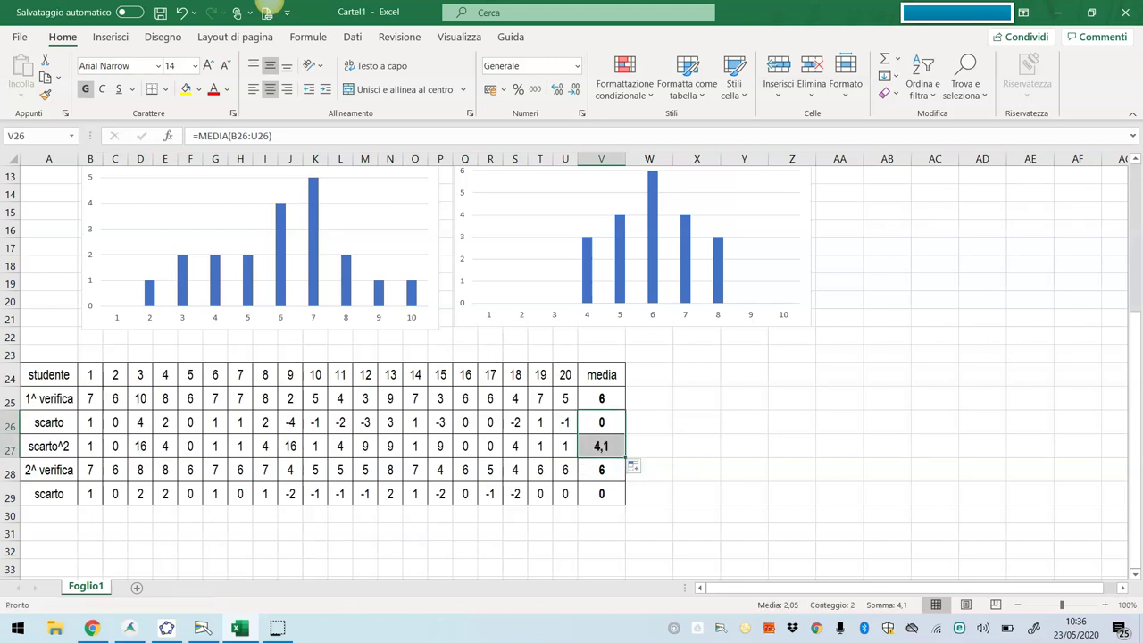
pyautogui.click(649, 446)
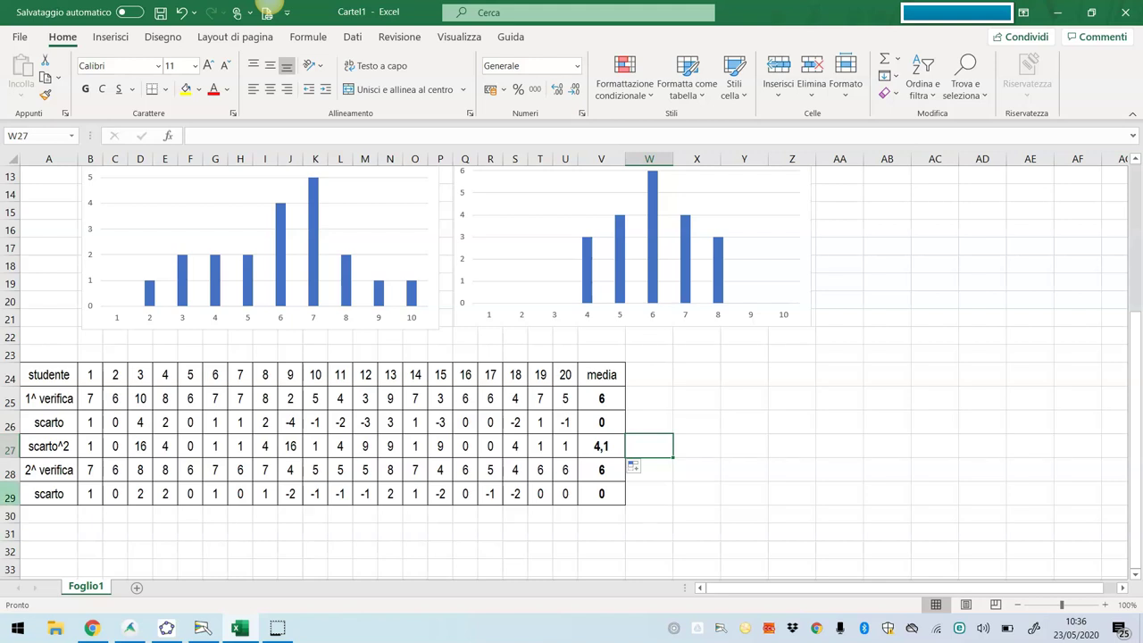
# Step: Copy the "scarto^2" row 27 to row 30 to square the second test's deviations and average them
pyautogui.click(11, 447)
pyautogui.hotkey('ctrl', 'c')
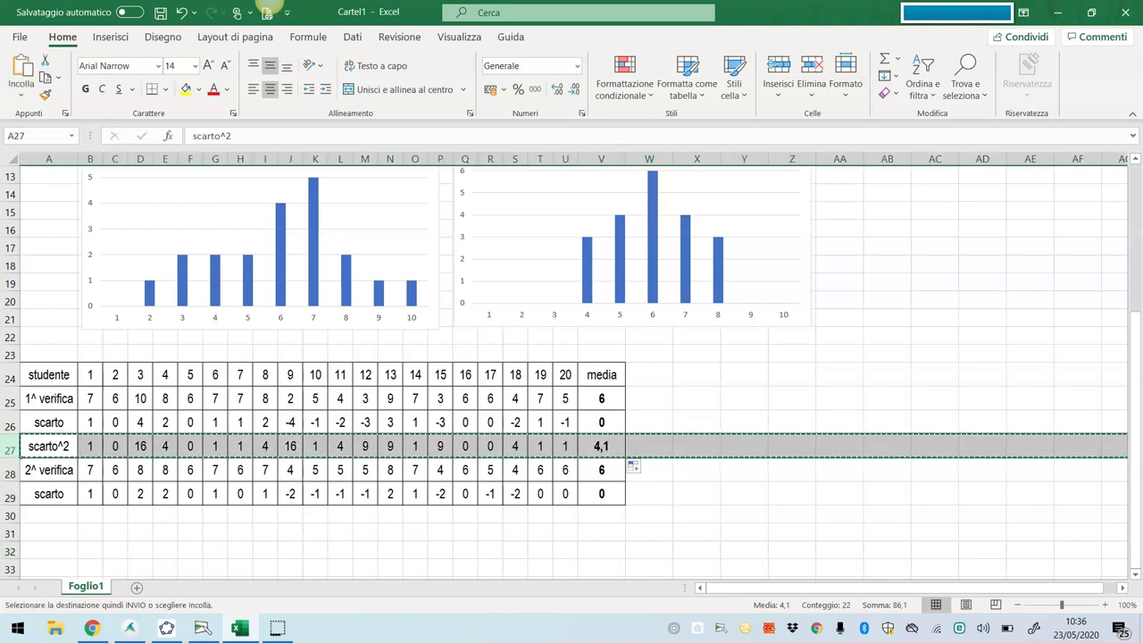
pyautogui.click(10, 517)
pyautogui.hotkey('ctrl', 'v')
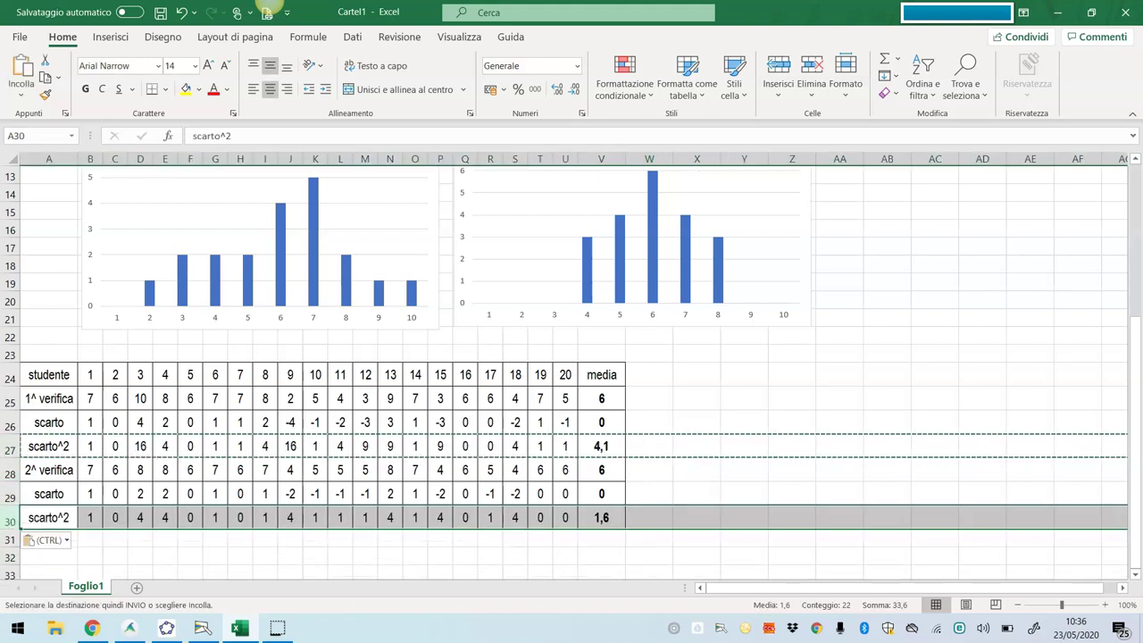
pyautogui.click(91, 517)
pyautogui.press('Escape')
pyautogui.click(90, 539)
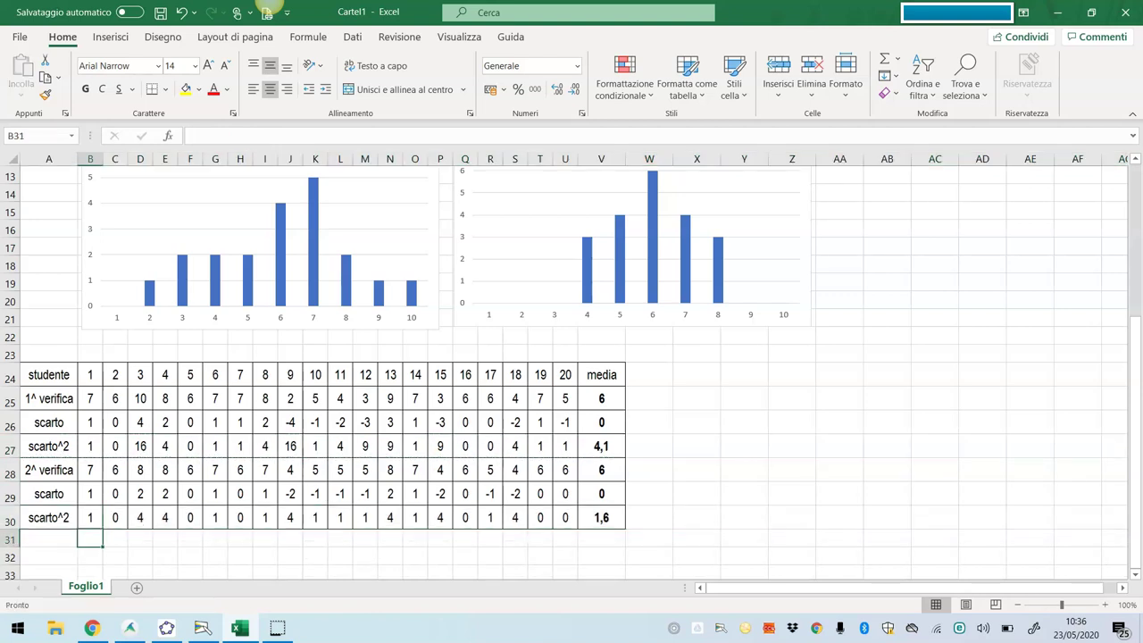
pyautogui.click(696, 556)
pyautogui.scroll(-2, 697, 556)
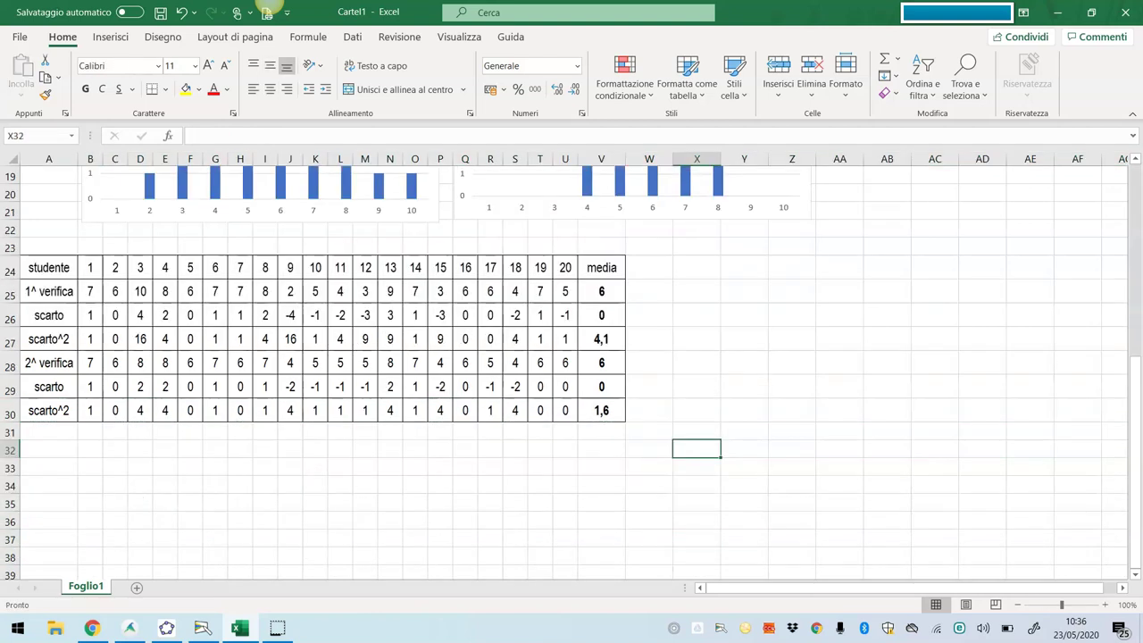
# Step: Label the first test's mean squared deviation "varianza" in W27 and copy the label to W30 for the second test
pyautogui.click(601, 338)
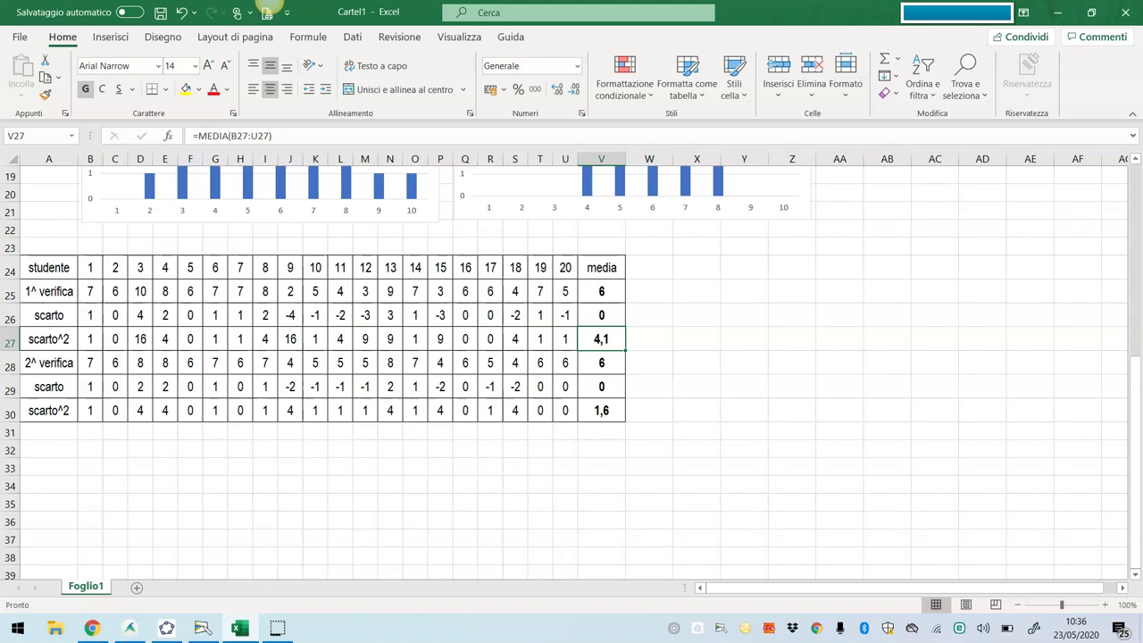
pyautogui.press('Right')
pyautogui.write('varianza')
pyautogui.press('Return')
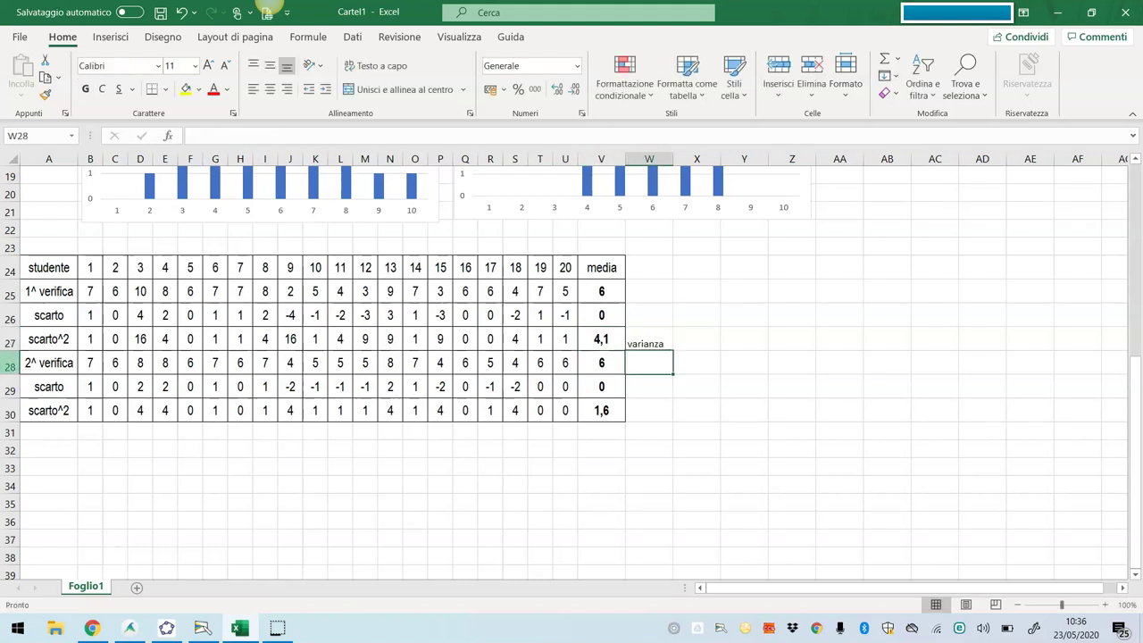
pyautogui.press('Up')
pyautogui.hotkey('ctrl', 'c')
pyautogui.click(649, 410)
pyautogui.hotkey('ctrl', 'v')
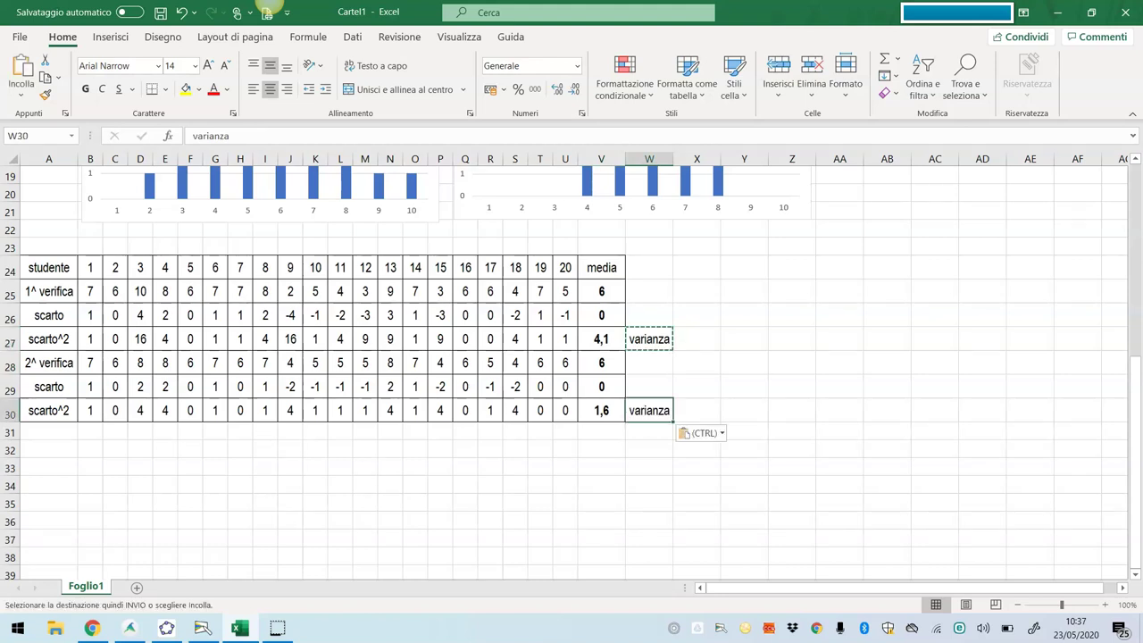
pyautogui.click(744, 448)
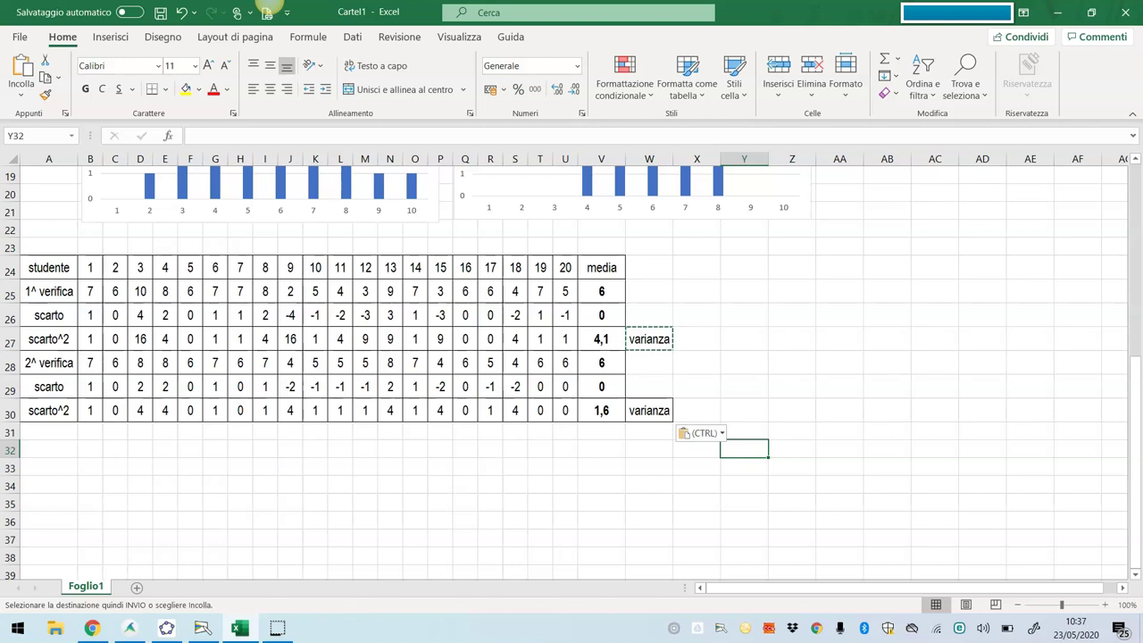
# Step: Insert a row above "2^ verifica" and calculate the square root of the first test's variance in V28 with =RADQ(V27)
pyautogui.click(11, 366)
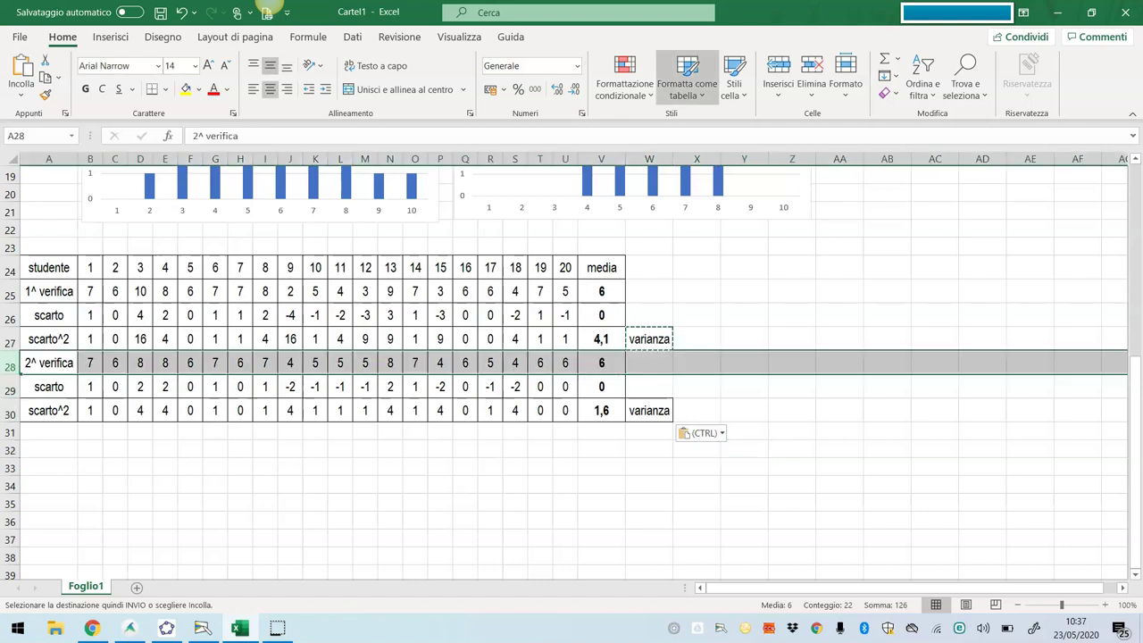
pyautogui.click(778, 67)
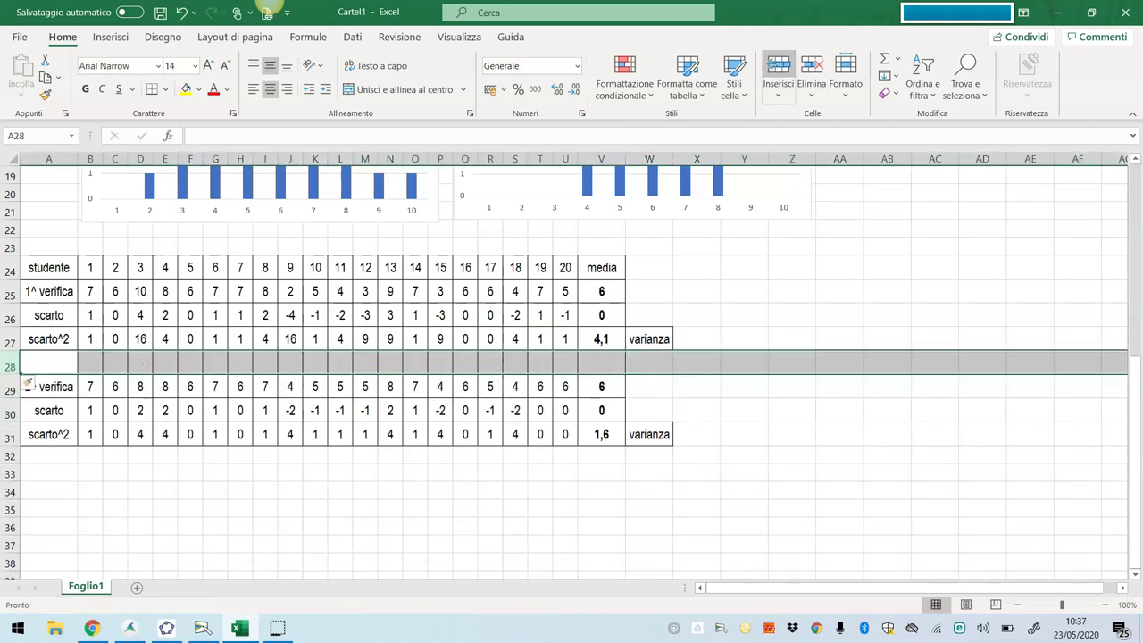
pyautogui.click(601, 362)
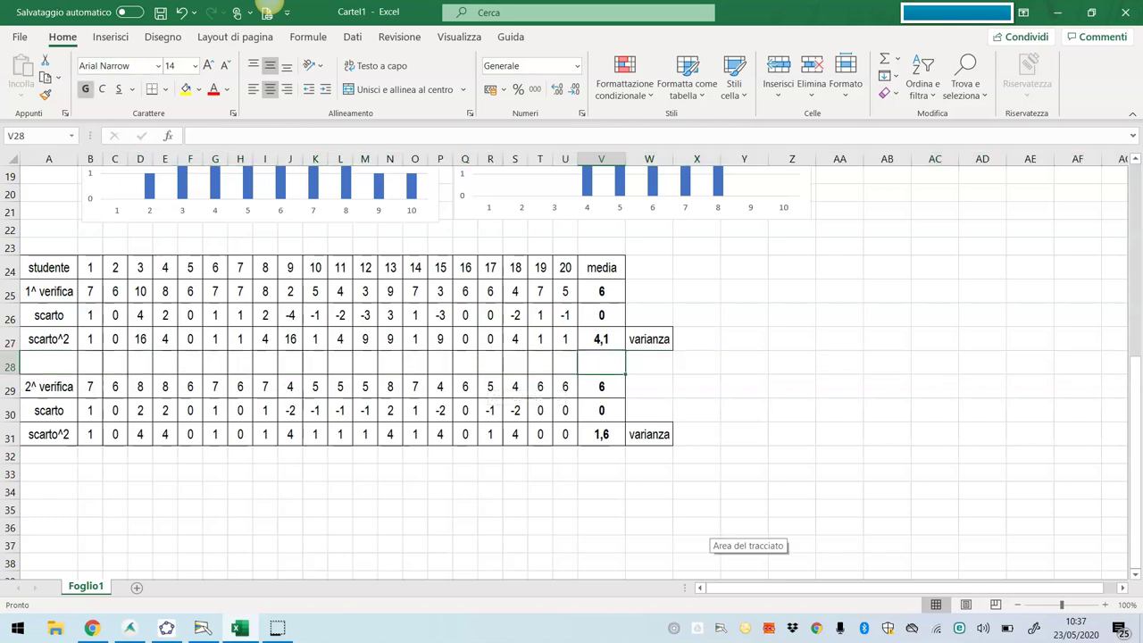
pyautogui.write('=radq(')
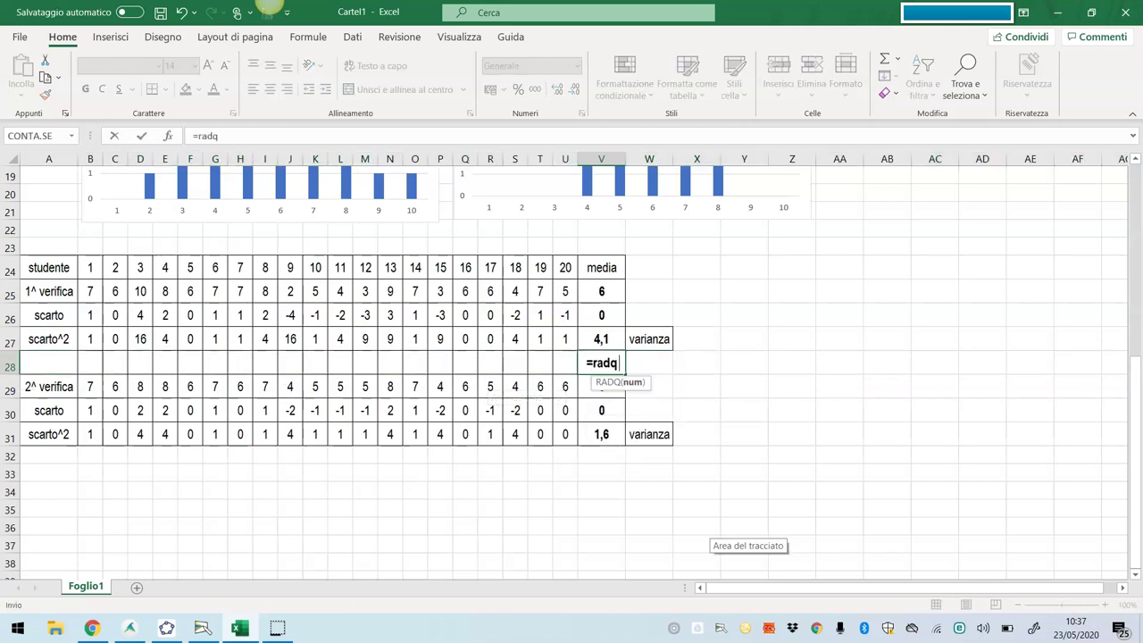
pyautogui.press('Up')
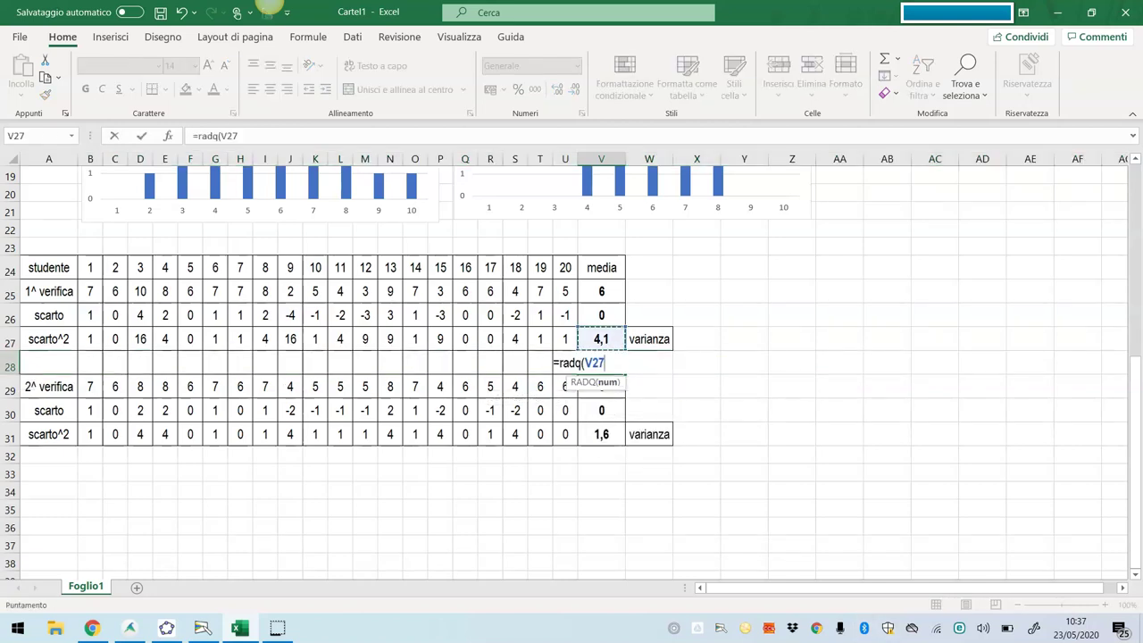
pyautogui.write(')')
pyautogui.press('Return')
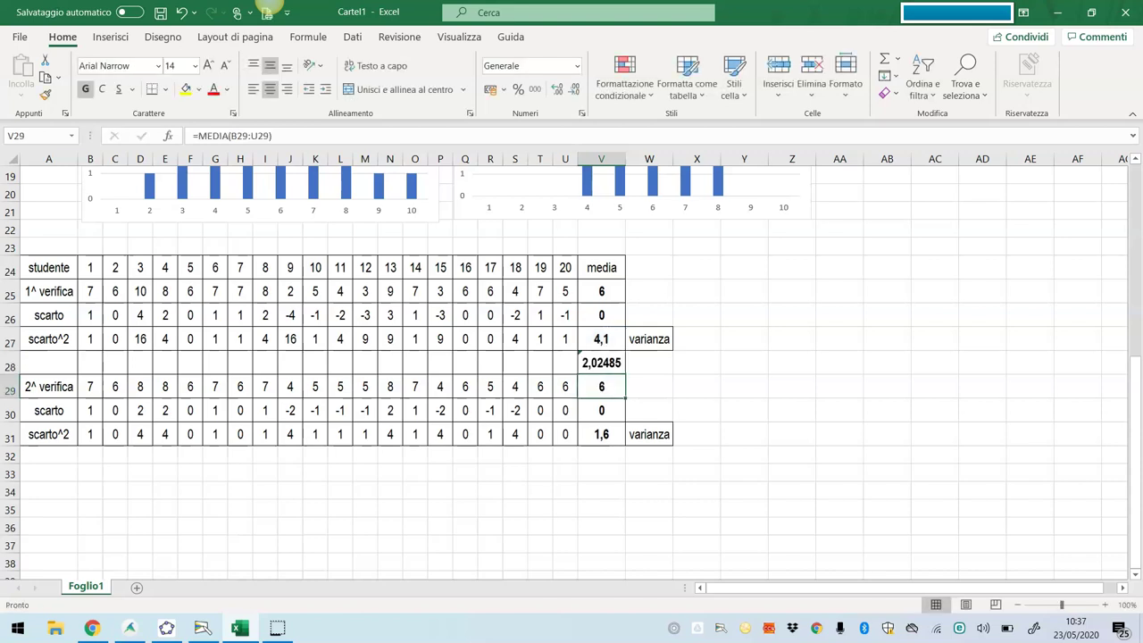
# Step: Label the square root result "scarto quadratico medio - deviazione standard" in W28
pyautogui.press('Up')
pyautogui.press('Right')
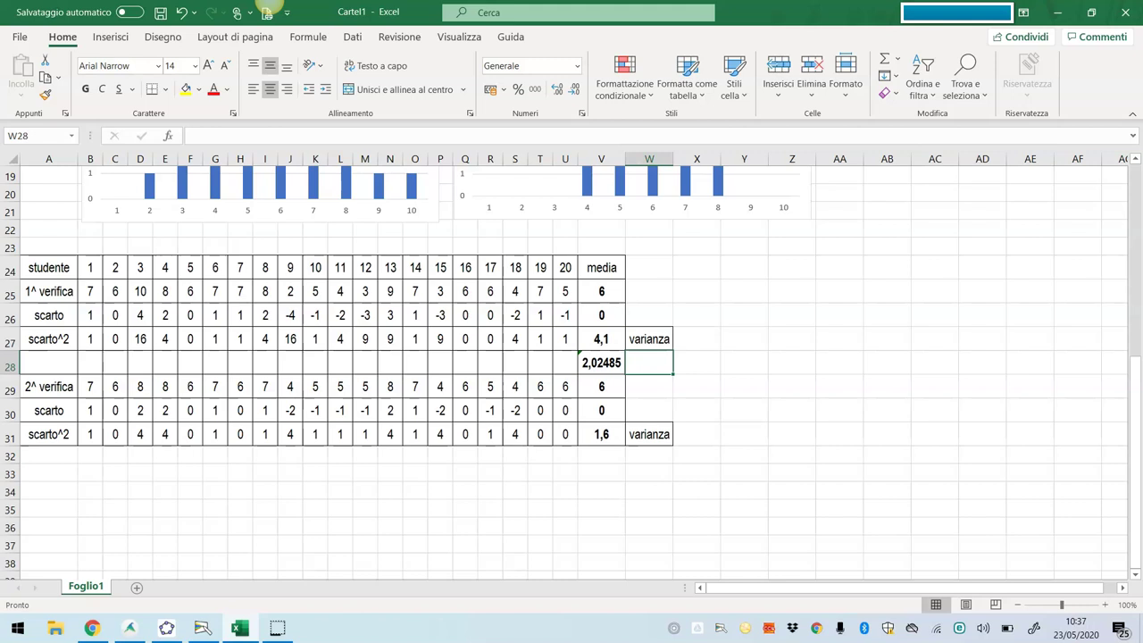
pyautogui.write('s')
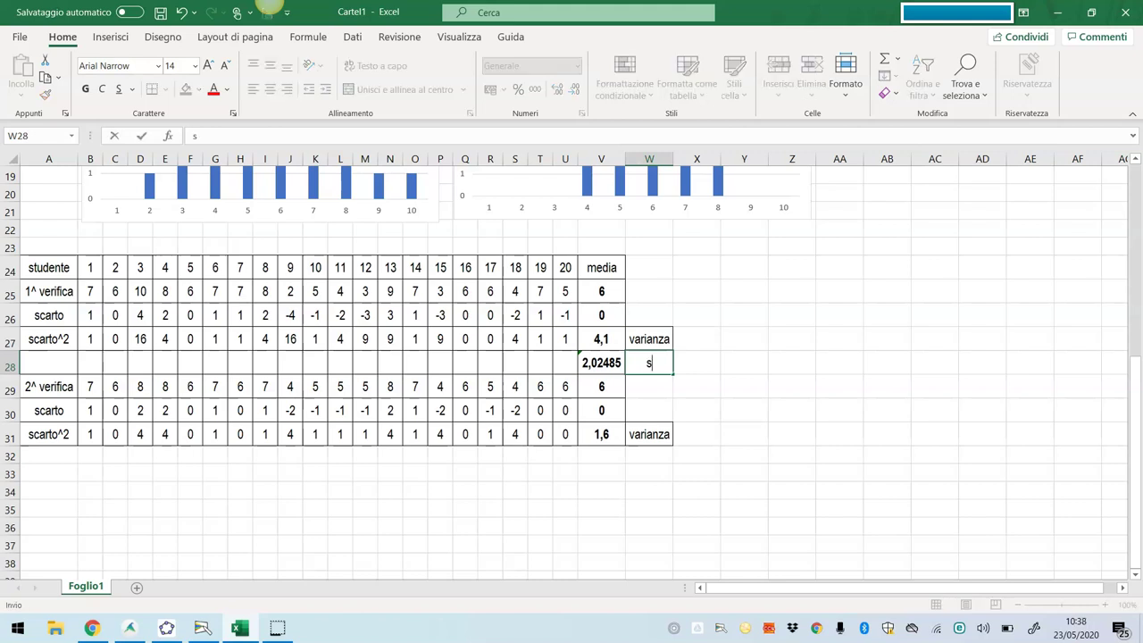
pyautogui.write('carto quadrat')
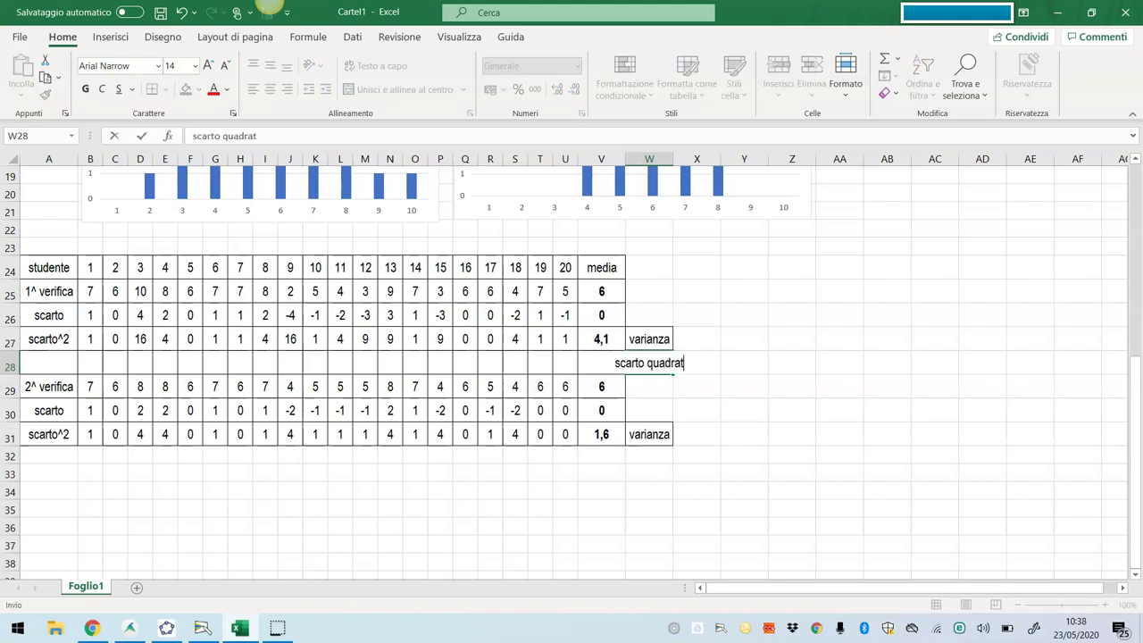
pyautogui.write('ico medio - d')
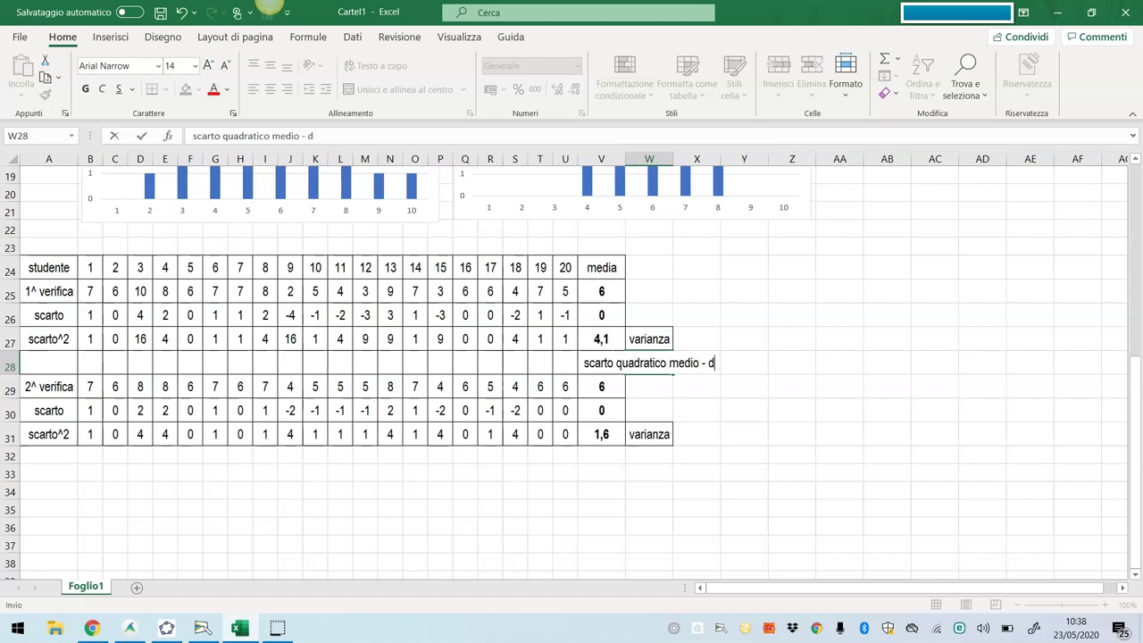
pyautogui.write('eviazione standard')
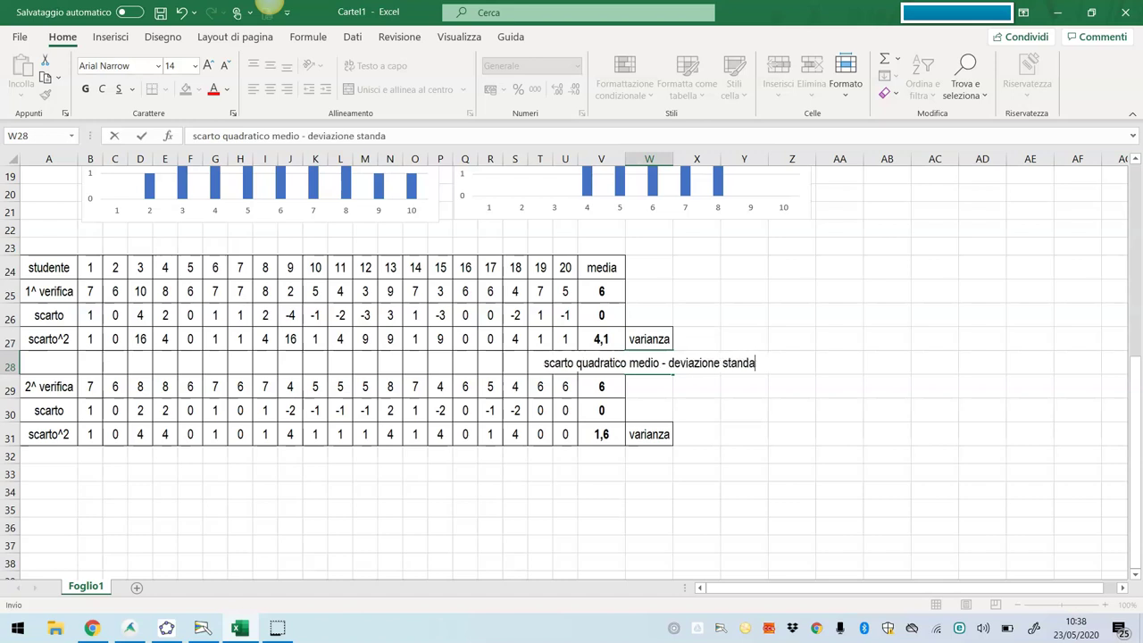
pyautogui.hotkey('ctrl', 'Return')
# Step: Copy the whole standard deviation row 28 to row 32 for the second test
pyautogui.click(10, 365)
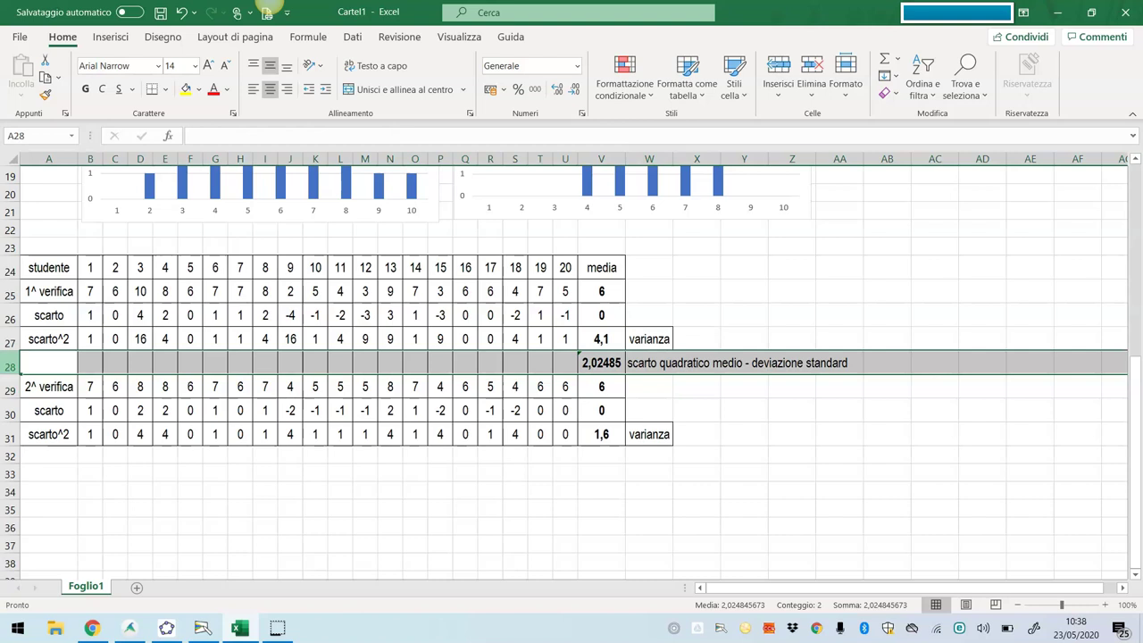
pyautogui.hotkey('ctrl', 'c')
pyautogui.click(10, 455)
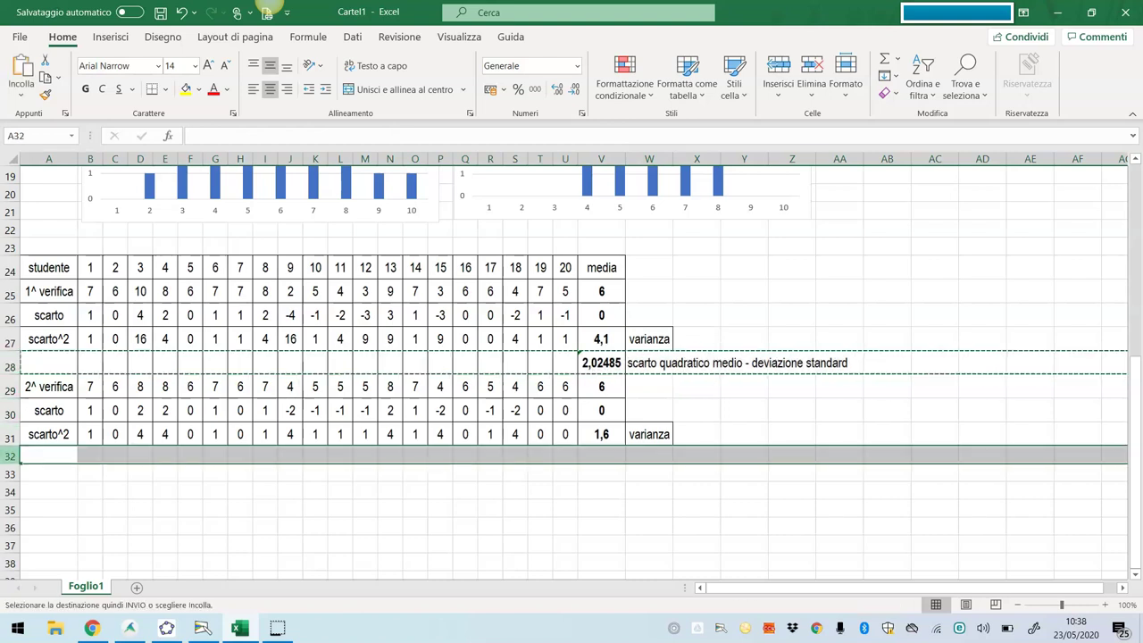
pyautogui.hotkey('ctrl', 'v')
pyautogui.press('Escape')
pyautogui.click(697, 532)
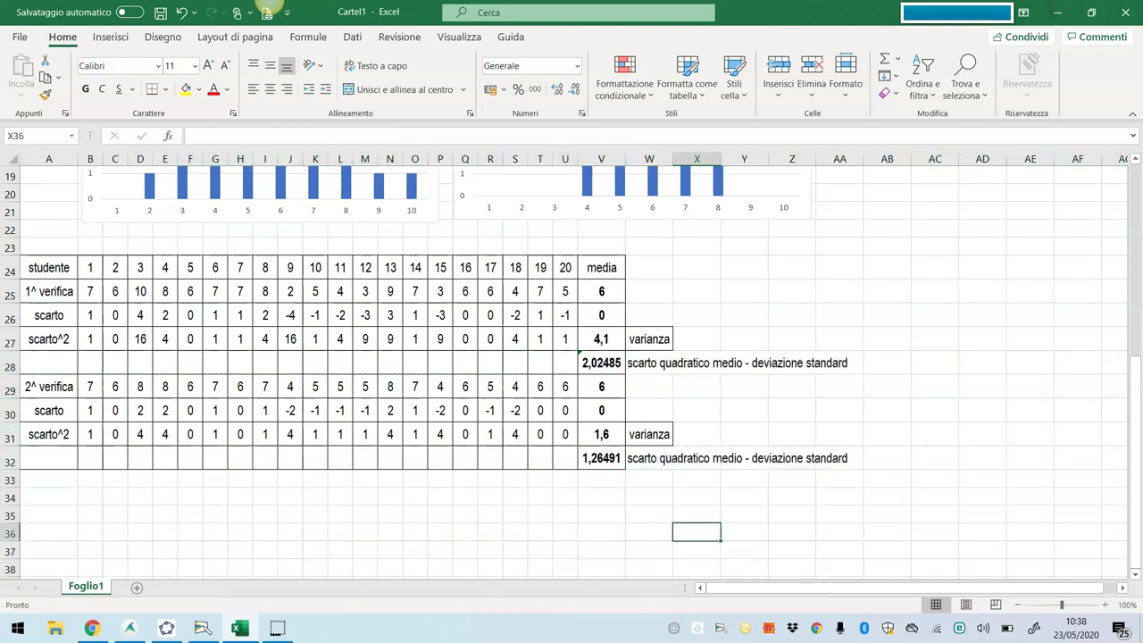
# Step: Insert the statistical function VAR.P in AB27 over the first test's grades, B25:U25
pyautogui.scroll(1, 571, 369)
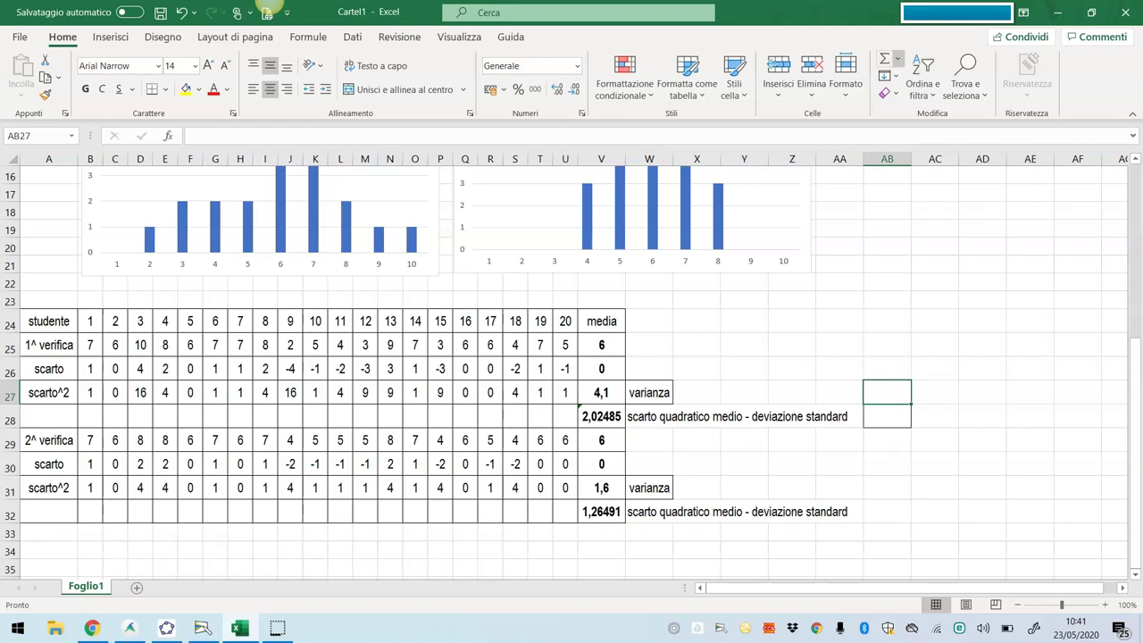
pyautogui.click(898, 58)
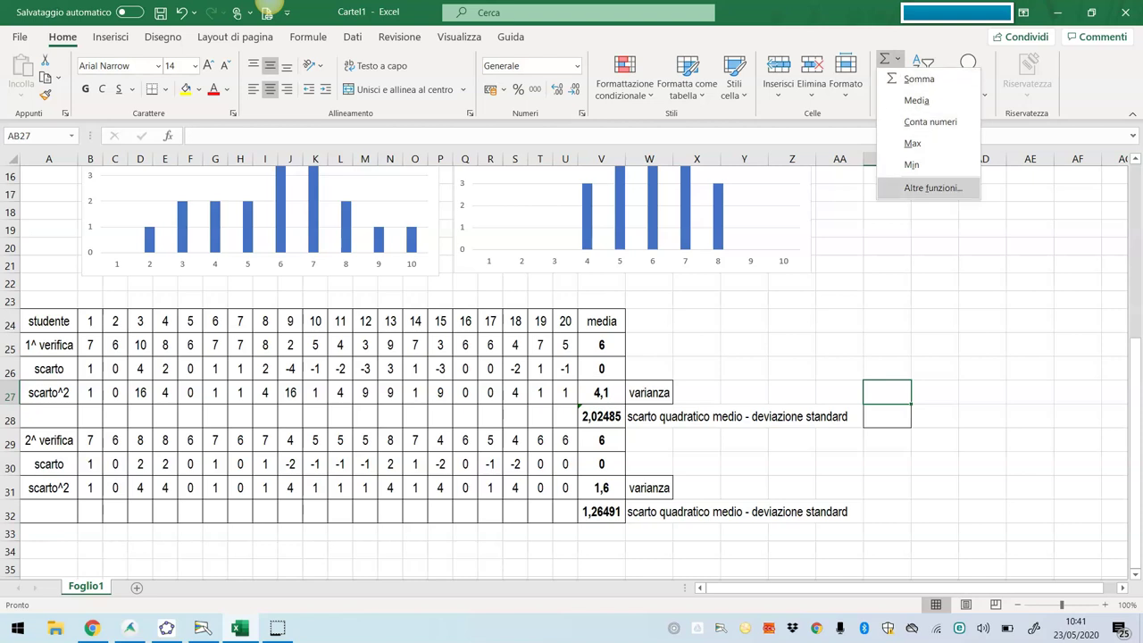
pyautogui.click(931, 188)
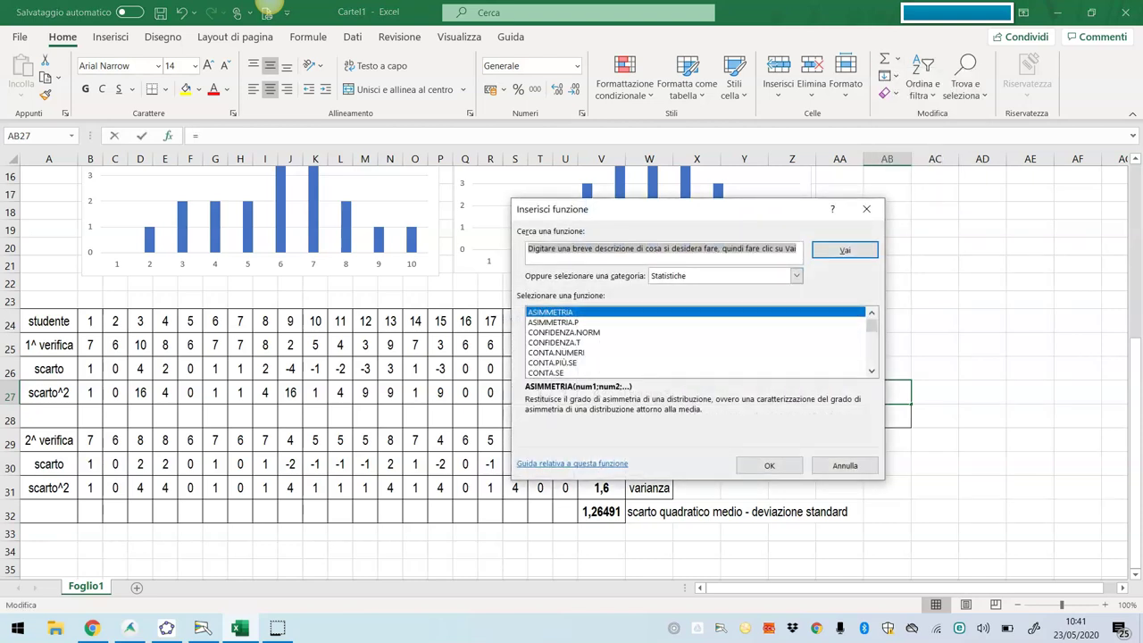
pyautogui.scroll(-15, 696, 342)
pyautogui.scroll(-15, 697, 342)
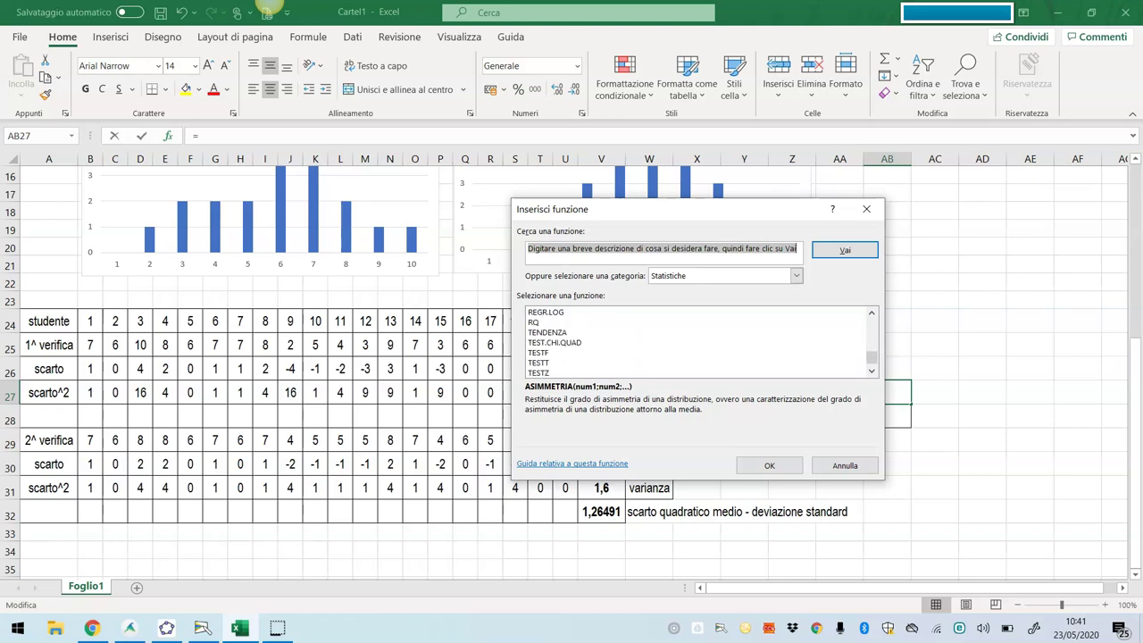
pyautogui.scroll(-2, 697, 342)
pyautogui.click(539, 342)
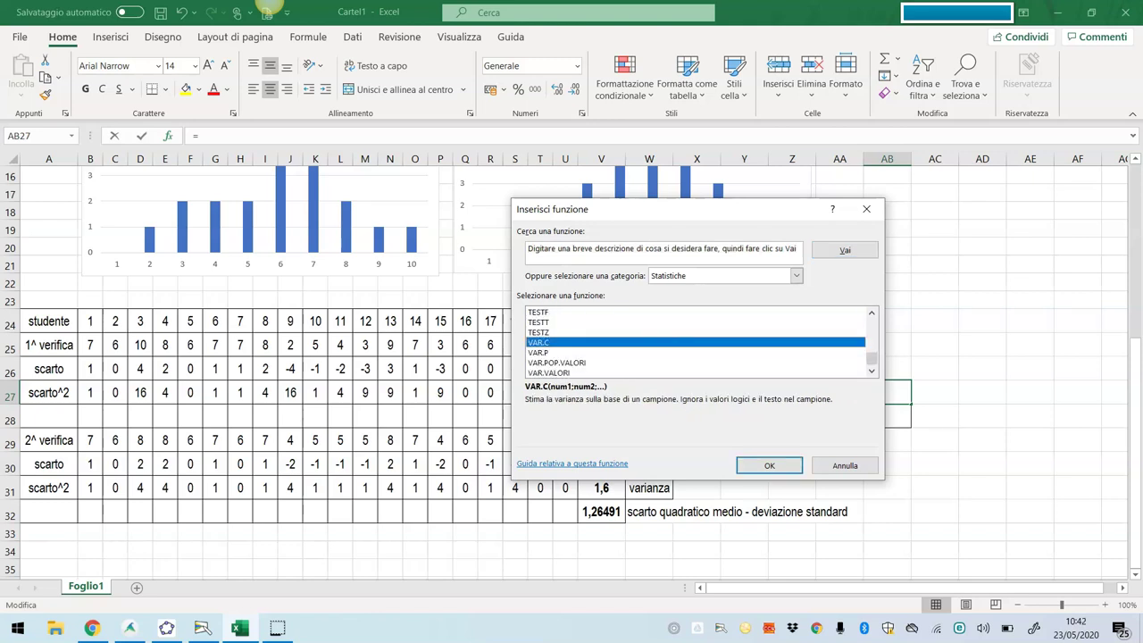
pyautogui.press('Down')
pyautogui.press('Return')
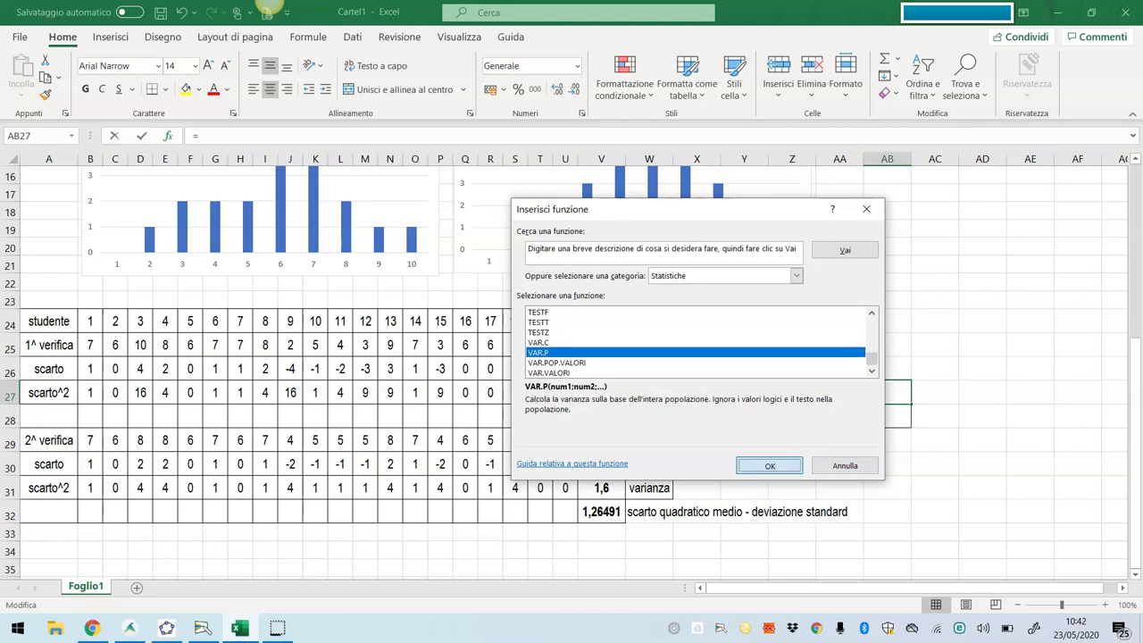
pyautogui.moveTo(89, 345); pyautogui.dragTo(564, 347)
pyautogui.press('Return')
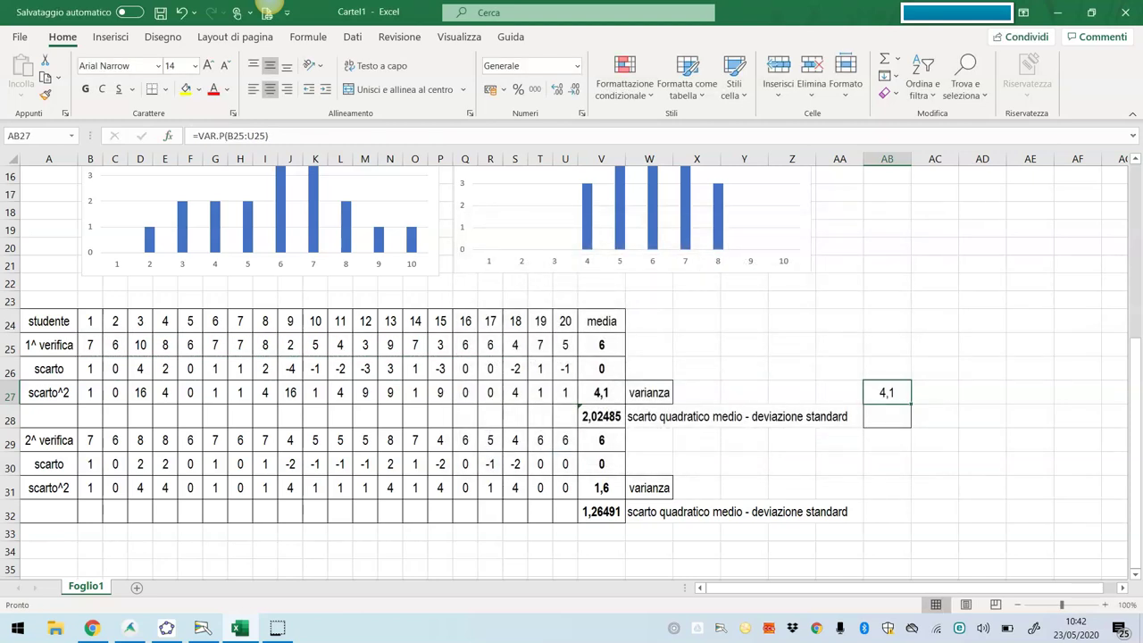
# Step: Copy the square root formula from V28 to AB28, below the VAR.P result
pyautogui.press('Down')
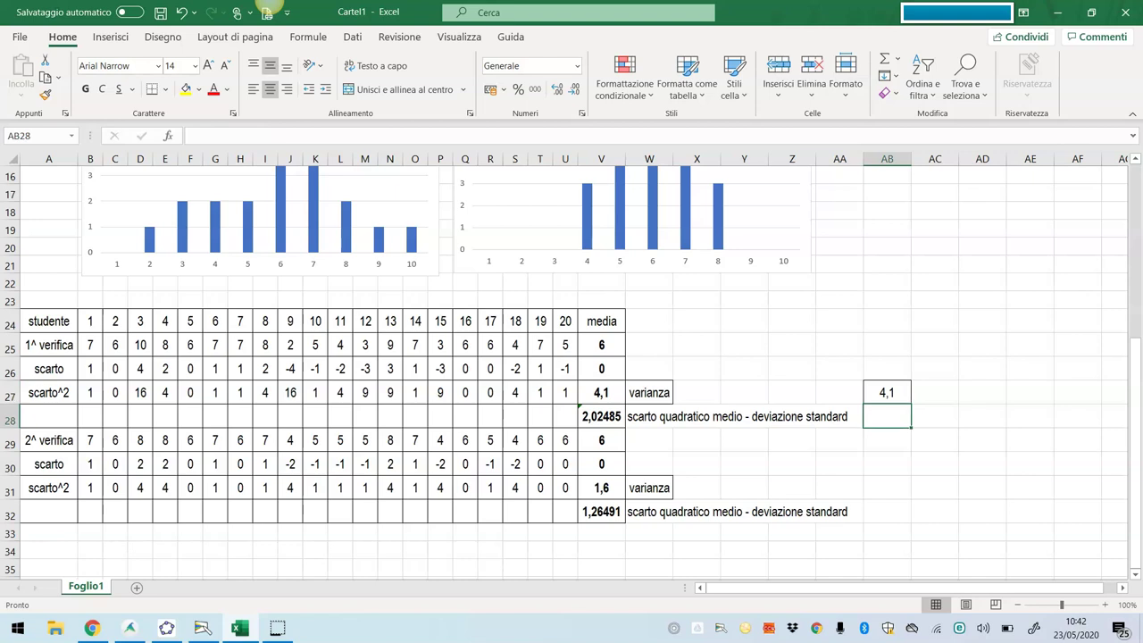
pyautogui.click(601, 416)
pyautogui.hotkey('ctrl', 'c')
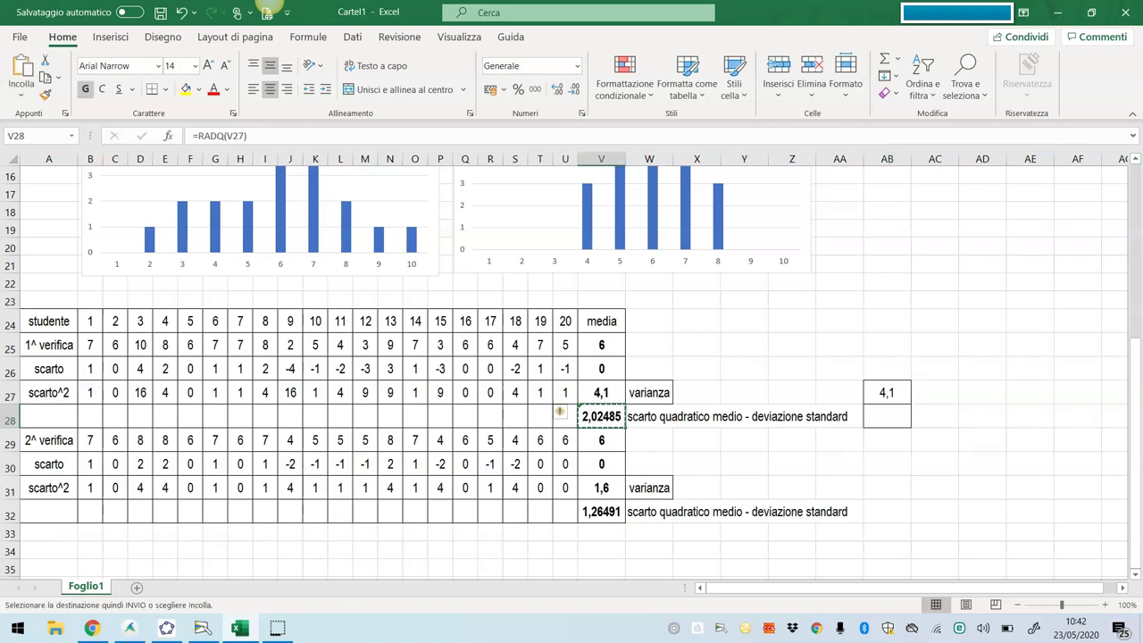
pyautogui.click(887, 416)
pyautogui.hotkey('ctrl', 'v')
pyautogui.press('Escape')
# Step: Copy the variance and standard deviation formulas in AB27:AB28 to AB31:AB32 for the second test
pyautogui.moveTo(887, 392); pyautogui.dragTo(886, 417)
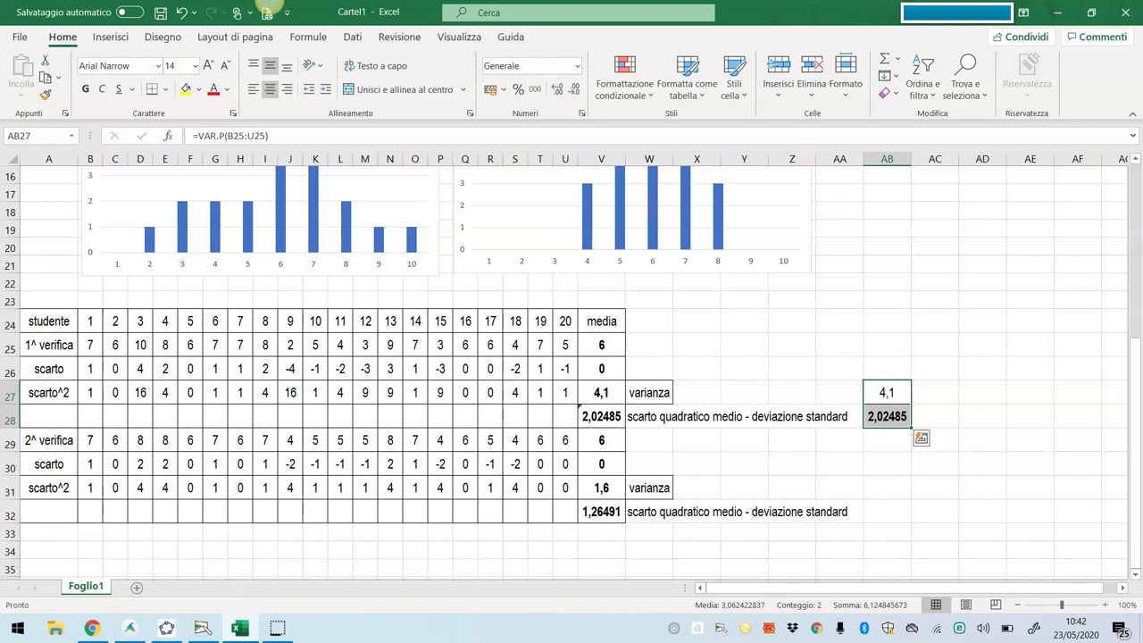
pyautogui.hotkey('ctrl', 'c')
pyautogui.click(886, 487)
pyautogui.hotkey('ctrl', 'v')
pyautogui.click(983, 463)
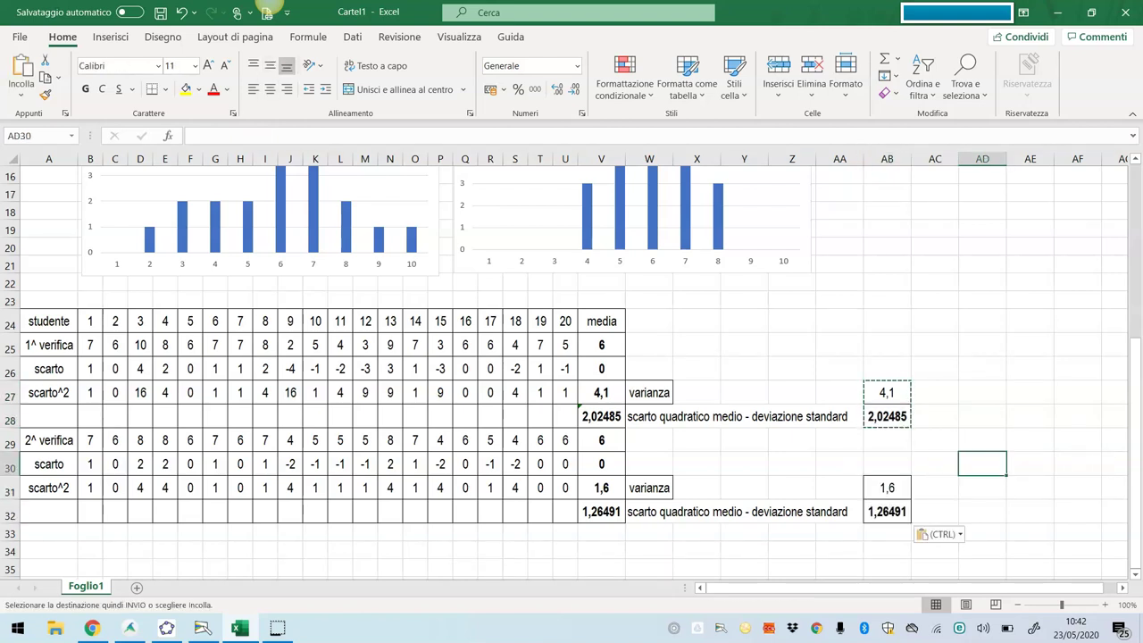
pyautogui.press('Escape')
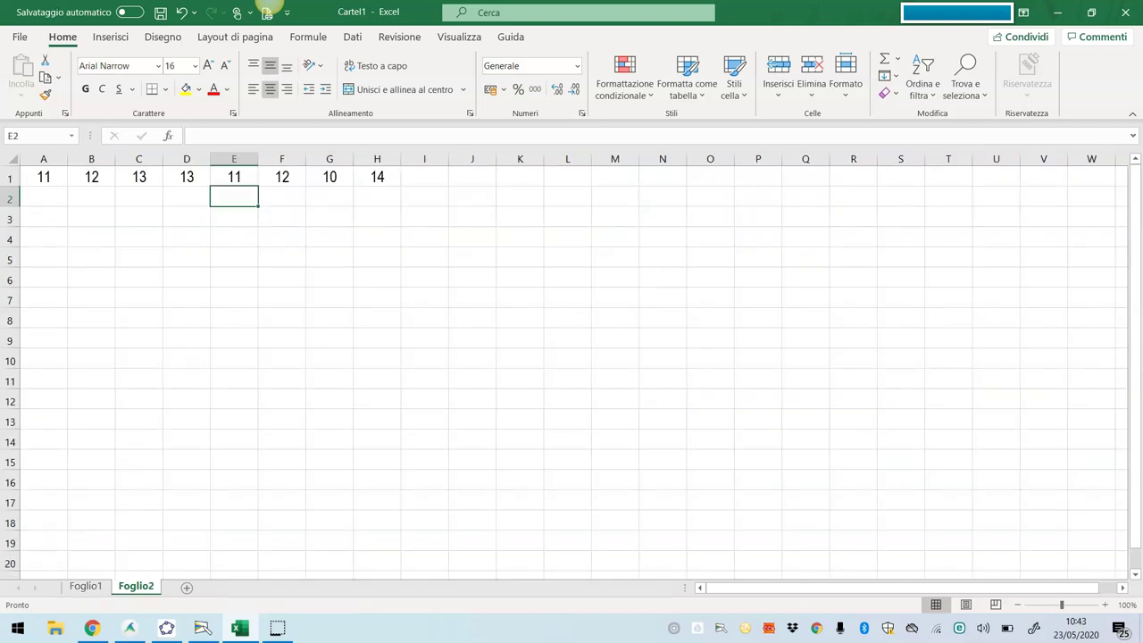
# Step: Calculate the mean of A1:H1 in I1 of Foglio2 with the MEDIA function
pyautogui.click(424, 176)
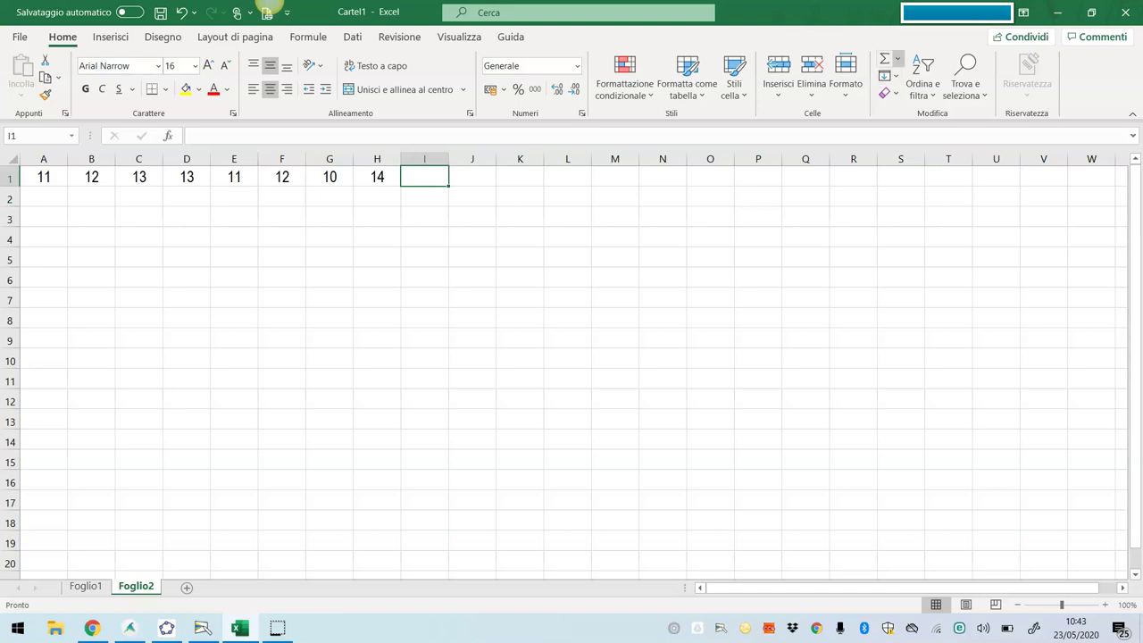
pyautogui.click(898, 58)
pyautogui.click(916, 100)
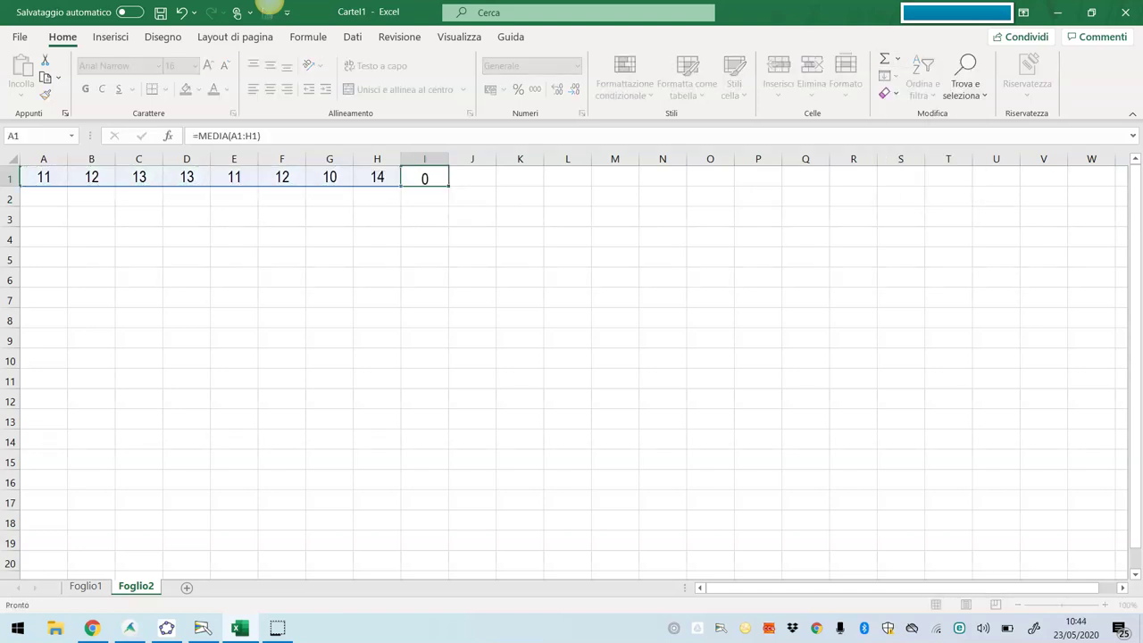
pyautogui.press('Return')
# Step: Calculate the first value's deviation from the mean in A2 with =A1-$I1, keeping column I fixed
pyautogui.press('Home')
pyautogui.write('=')
pyautogui.press('Up')
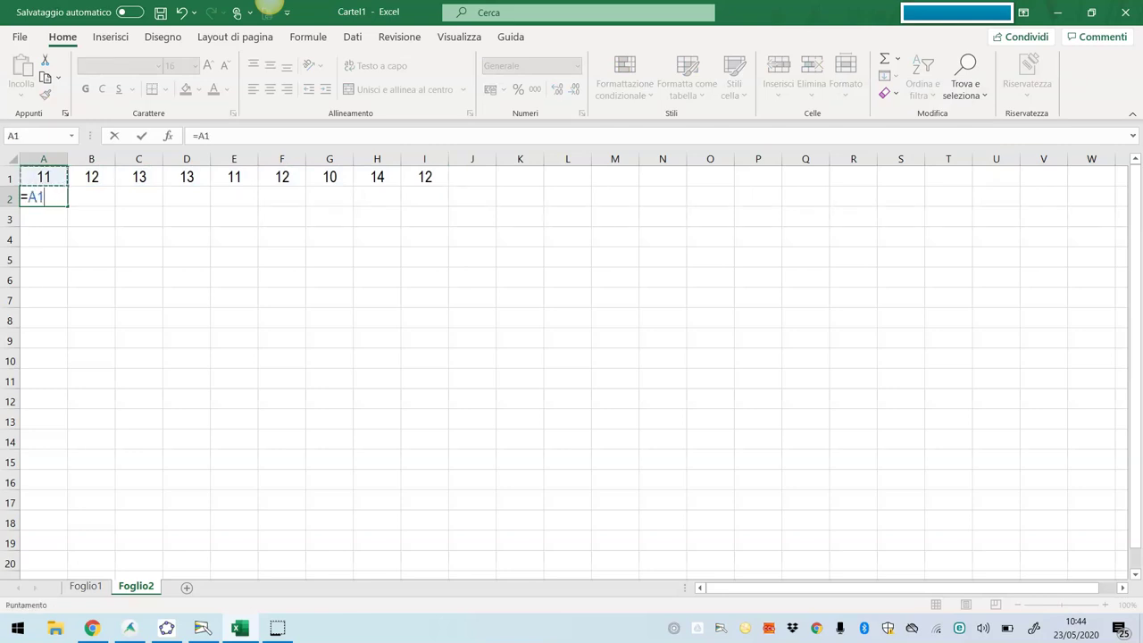
pyautogui.write('-')
pyautogui.click(425, 176)
pyautogui.press('F2')
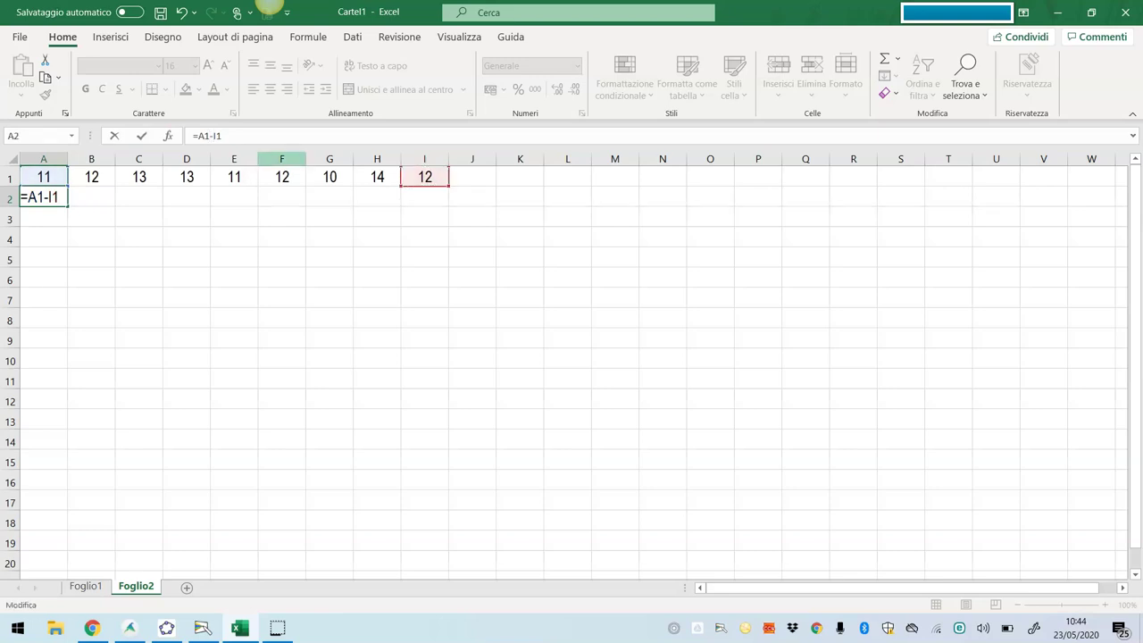
pyautogui.press('Return')
pyautogui.press('Up')
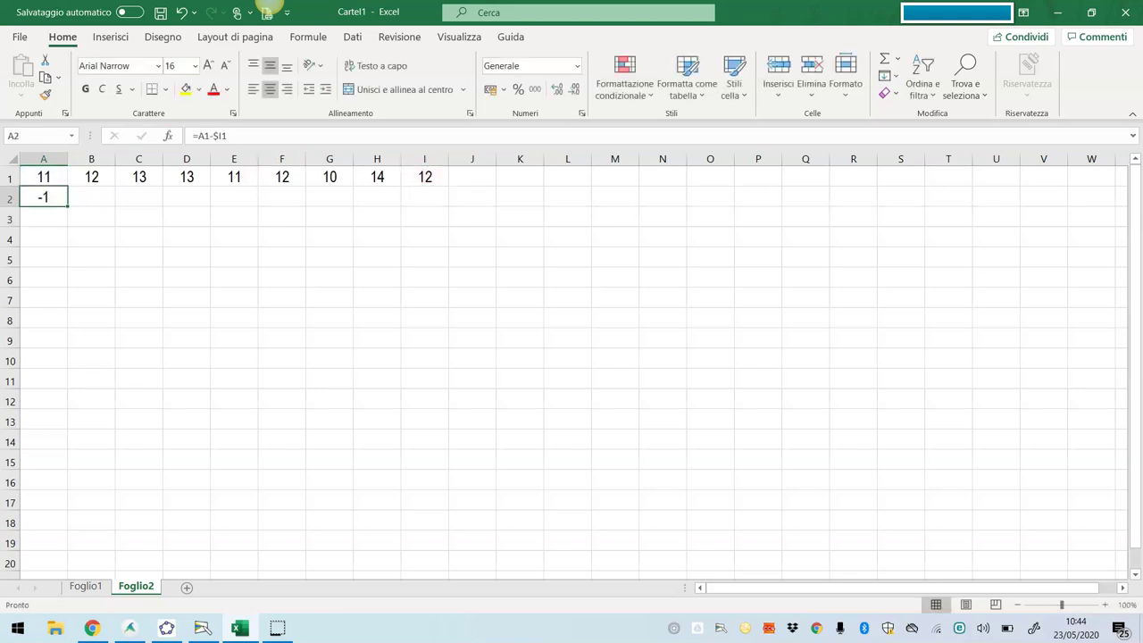
# Step: Copy the deviation formula from A2 across to H2 and the mean formula from I1 down to I2
pyautogui.moveTo(207, 204); pyautogui.dragTo(393, 204)
pyautogui.click(425, 196)
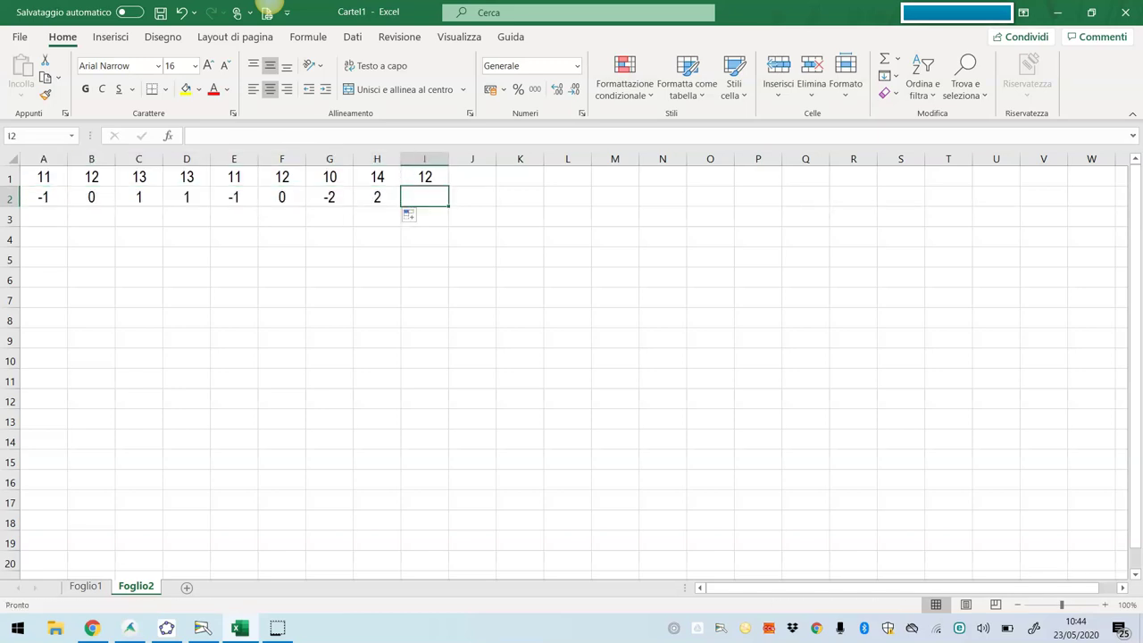
pyautogui.press('Up')
pyautogui.moveTo(448, 186); pyautogui.dragTo(448, 205)
pyautogui.click(424, 257)
# Step: Square the first deviation in A3 with the formula =A2^2
pyautogui.click(43, 217)
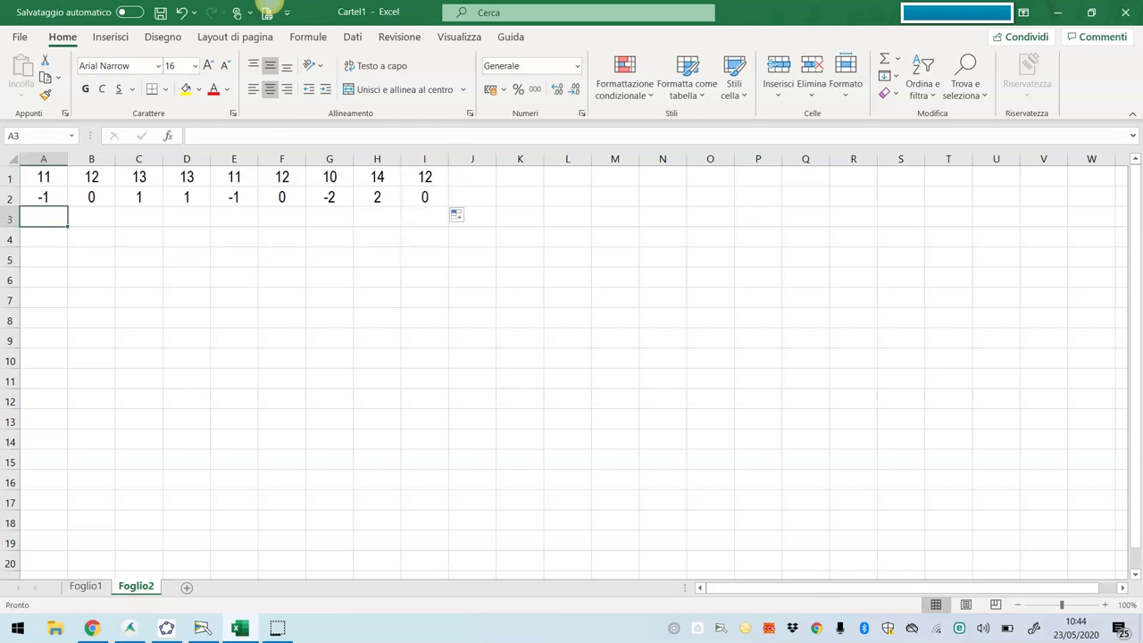
pyautogui.write('=')
pyautogui.press('Up')
pyautogui.write('^2')
pyautogui.press('Return')
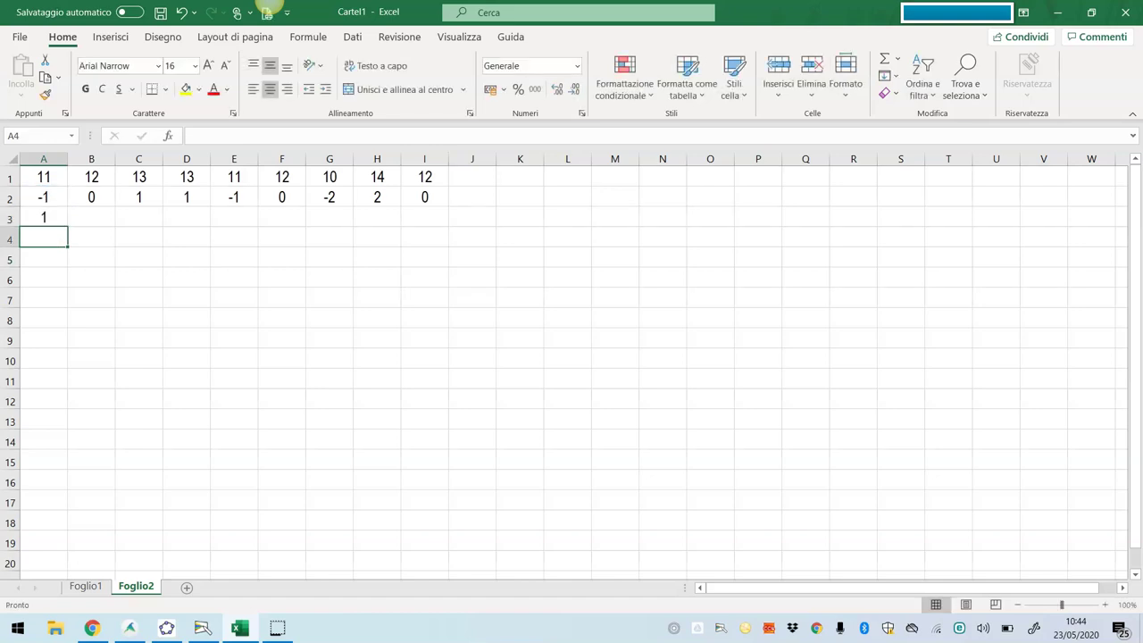
# Step: Copy the squaring formula from A3 across to H3 and the mean formula from I2 down to I3
pyautogui.press('Up')
pyautogui.hotkey('shift', 'Right')
pyautogui.hotkey('shift', 'Right')
pyautogui.hotkey('shift', 'Right')
pyautogui.hotkey('shift', 'Right')
pyautogui.hotkey('shift', 'Right')
pyautogui.hotkey('shift', 'Right')
pyautogui.hotkey('shift', 'Right')
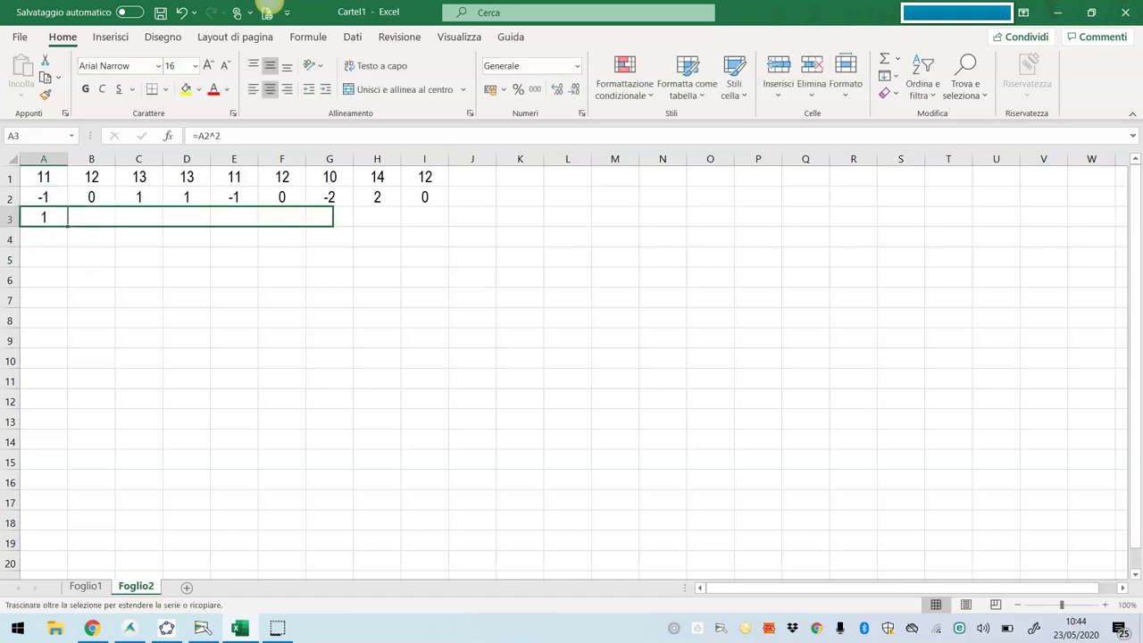
pyautogui.hotkey('ctrl', 'r')
pyautogui.click(424, 196)
pyautogui.moveTo(448, 207); pyautogui.dragTo(448, 224)
pyautogui.click(376, 357)
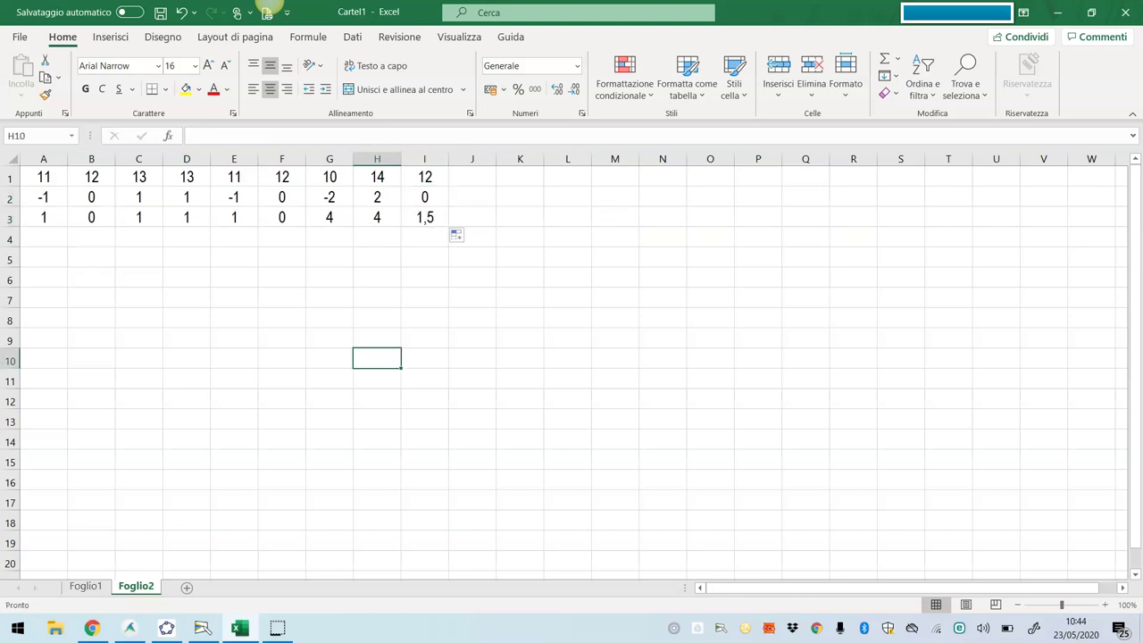
# Step: Calculate the standard deviation in I4 as the square root of I3 with the RADQ function
pyautogui.click(424, 237)
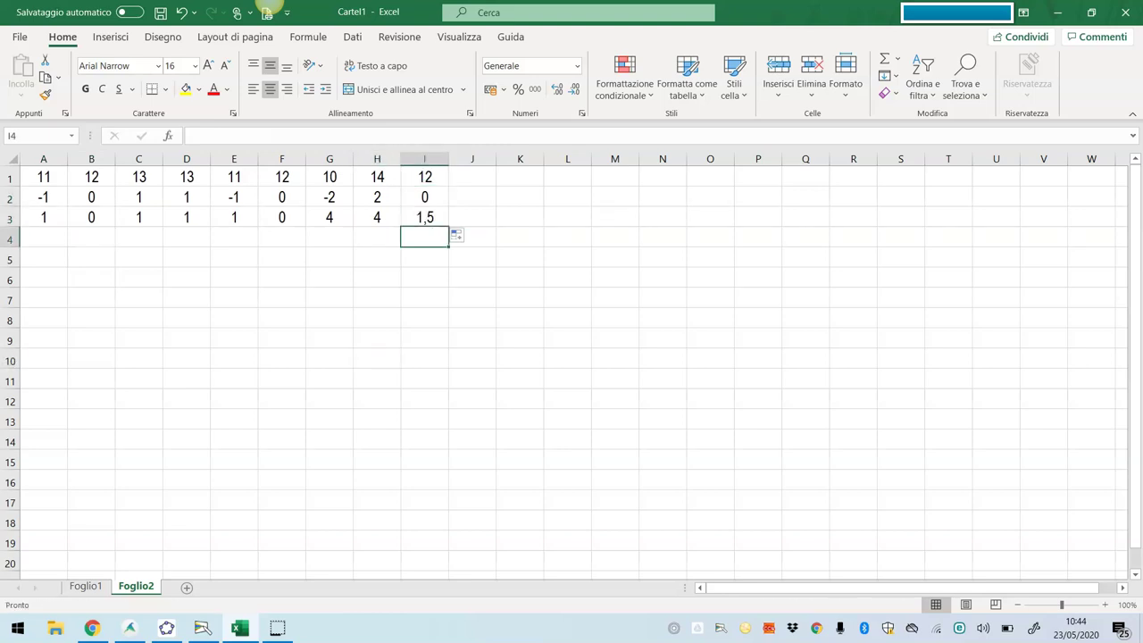
pyautogui.write('=radq')
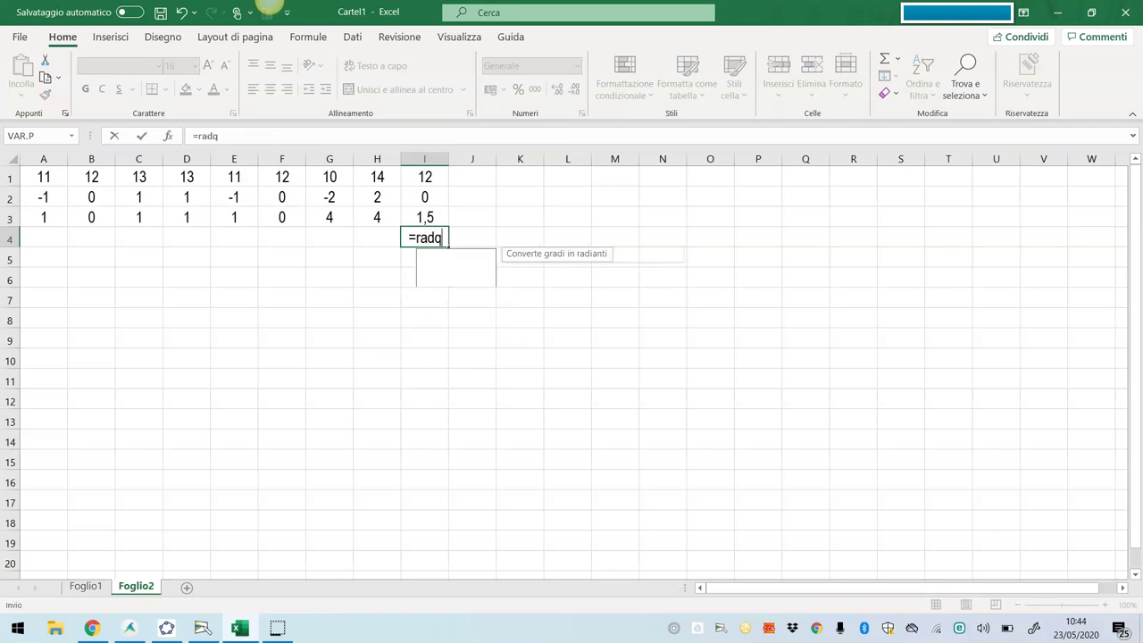
pyautogui.write('(')
pyautogui.press('Up')
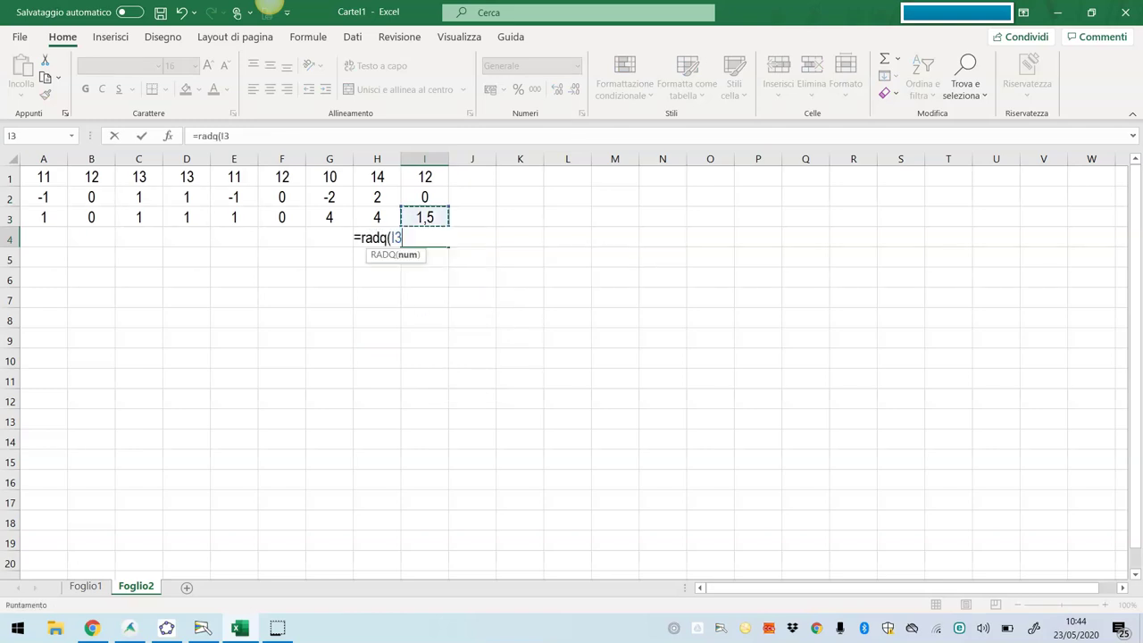
pyautogui.press('Return')
pyautogui.press('Down')
pyautogui.press('Down')
pyautogui.press('Down')
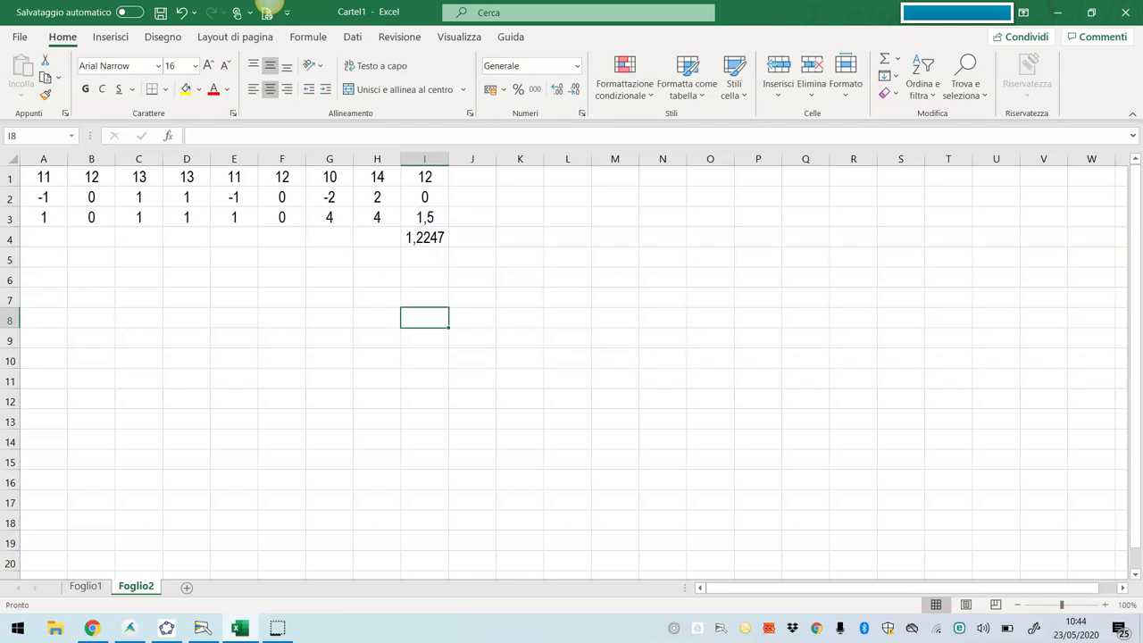
# Step: Examine the mean, variance and standard deviation formulas in I1, I3 and I4
pyautogui.press('Up')
pyautogui.press('Up')
pyautogui.press('Up')
pyautogui.press('Up')
pyautogui.press('Up')
pyautogui.press('Up')
pyautogui.press('Up')
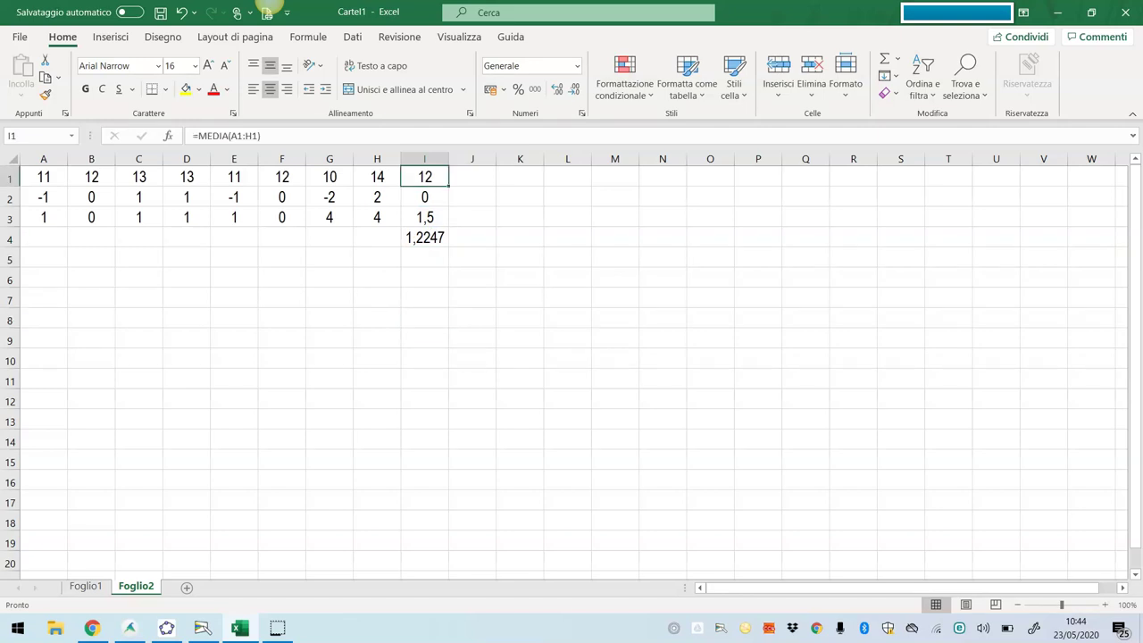
pyautogui.press('Down')
pyautogui.press('Down')
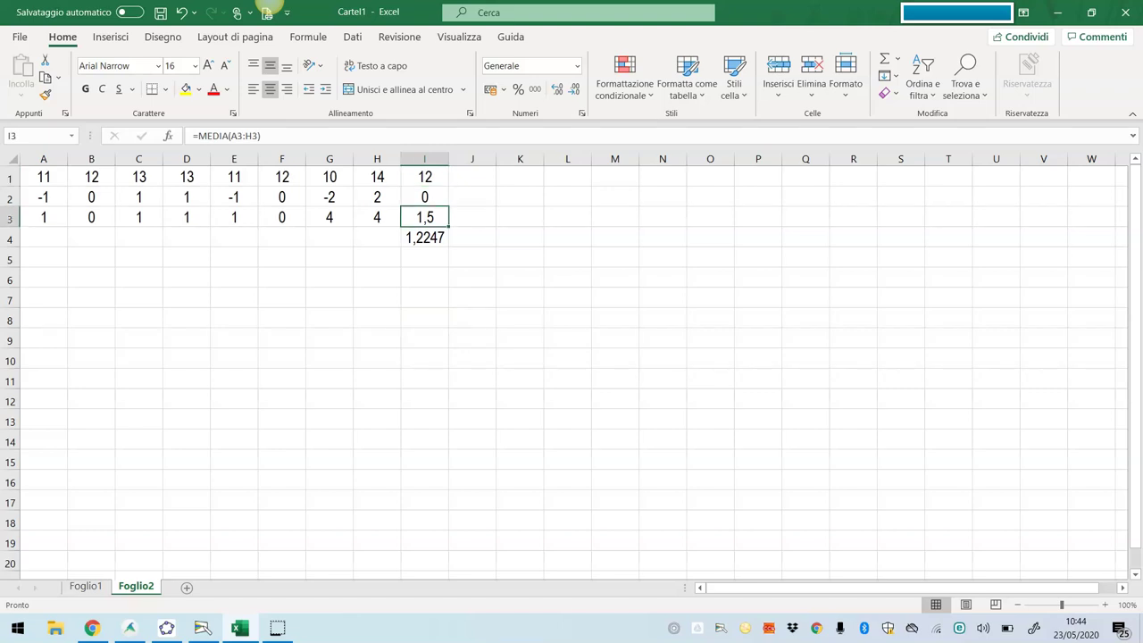
pyautogui.press('Down')
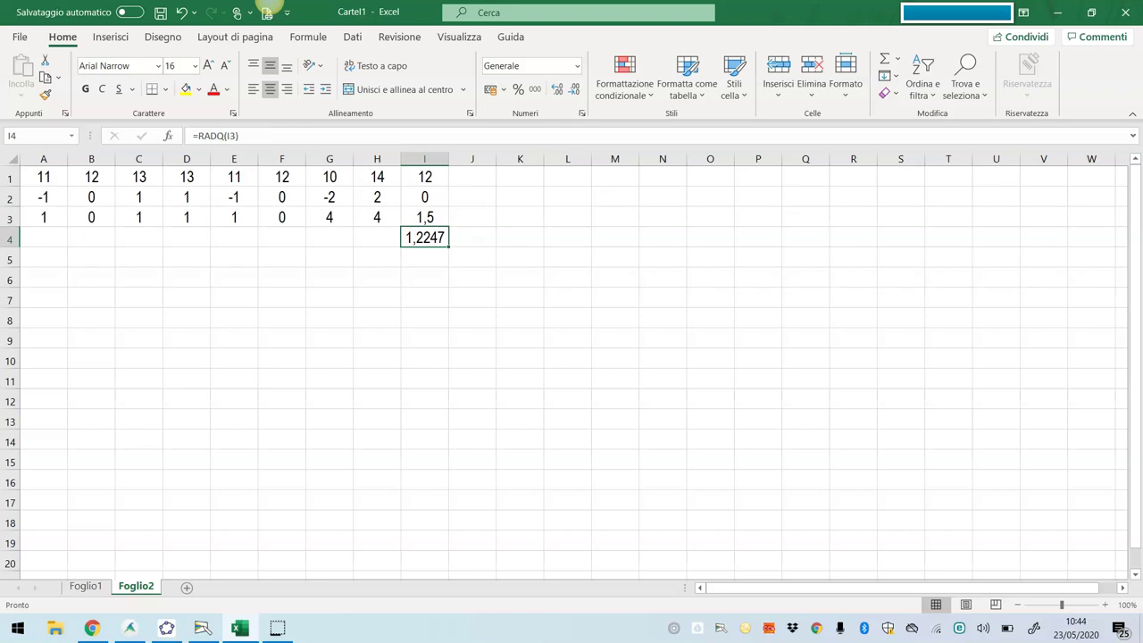
pyautogui.press('Down')
pyautogui.press('Down')
pyautogui.press('Down')
pyautogui.press('Left')
pyautogui.press('Left')
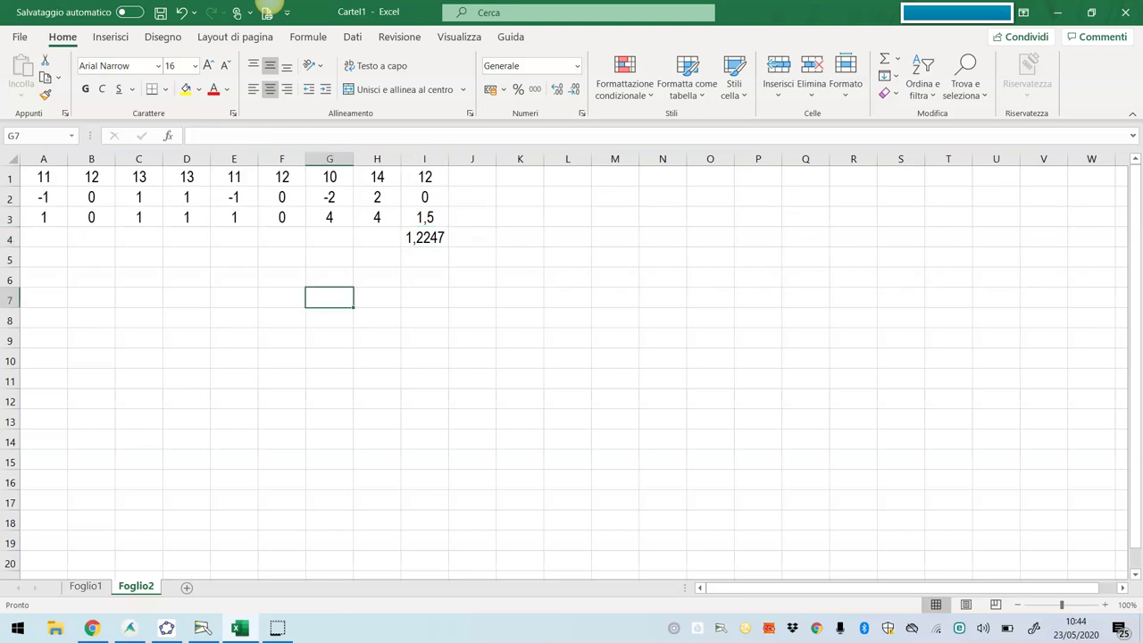
# Step: Copy the whole calculation block A1:I4 and paste it starting at A9
pyautogui.hotkey('ctrl', 'Home')
pyautogui.hotkey('shift', 'Down')
pyautogui.hotkey('shift', 'Down')
pyautogui.hotkey('shift', 'Down')
pyautogui.hotkey('shift', 'Right')
pyautogui.hotkey('shift', 'Right')
pyautogui.hotkey('shift', 'Right')
pyautogui.hotkey('shift', 'Right')
pyautogui.hotkey('shift', 'Right')
pyautogui.hotkey('shift', 'Right')
pyautogui.hotkey('shift', 'Right')
pyautogui.hotkey('shift', 'Right')
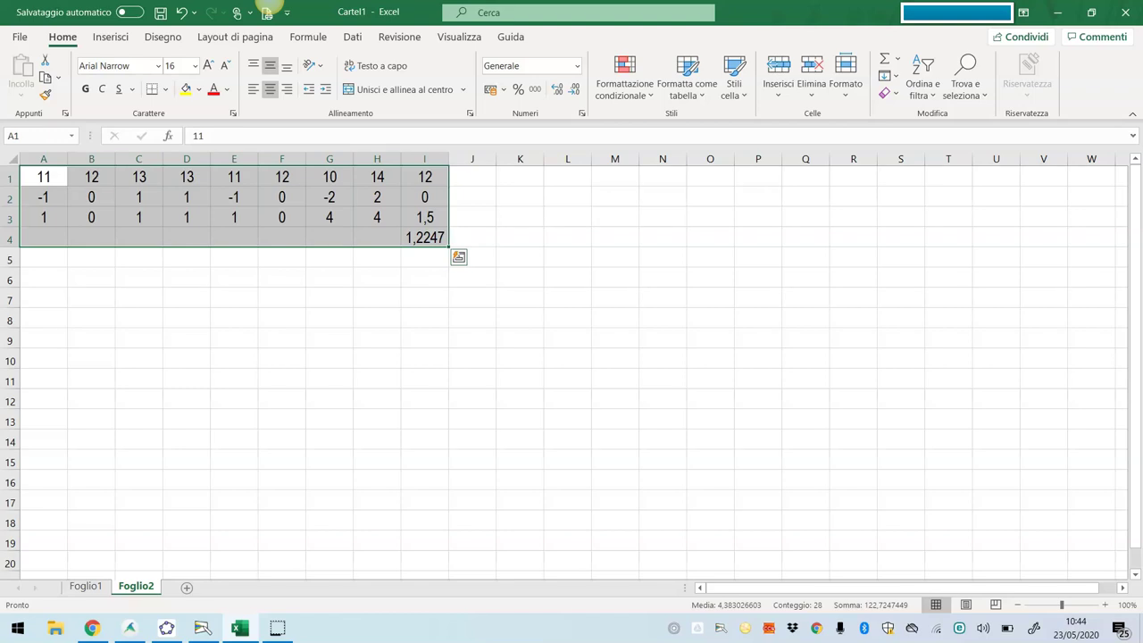
pyautogui.hotkey('ctrl', 'c')
pyautogui.press('Down')
pyautogui.press('Down')
pyautogui.press('Down')
pyautogui.press('Down')
pyautogui.press('Down')
pyautogui.press('Down')
pyautogui.press('Down')
pyautogui.press('Down')
pyautogui.hotkey('ctrl', 'v')
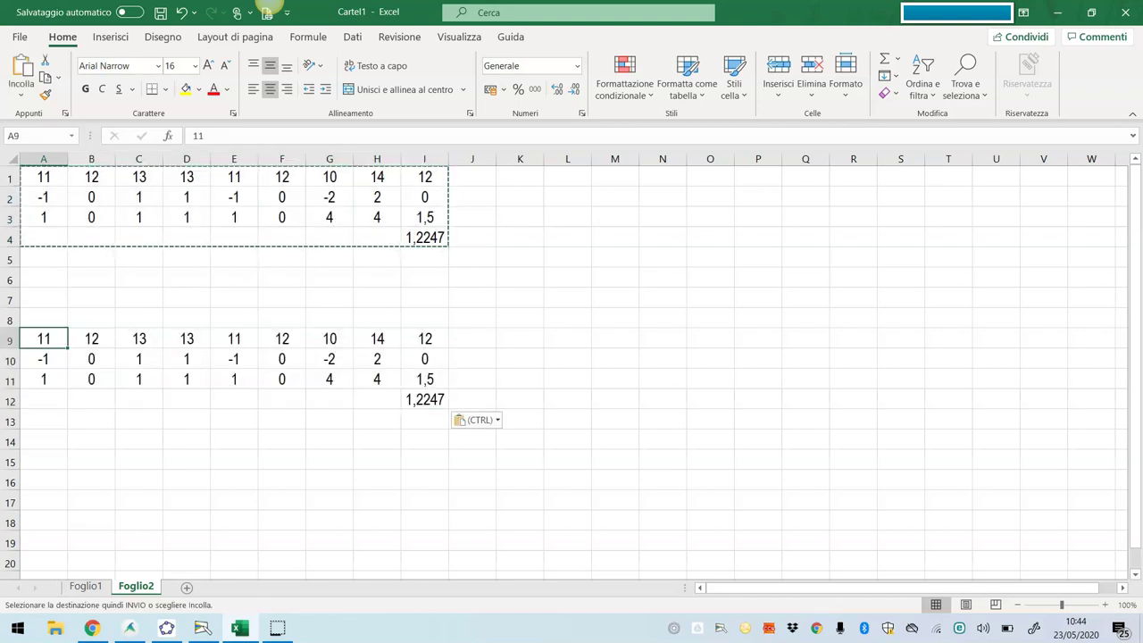
# Step: Replace the data values in A9:H9 with 9, 8, 10, 13, 6, 21, 19 and 10
pyautogui.write('9')
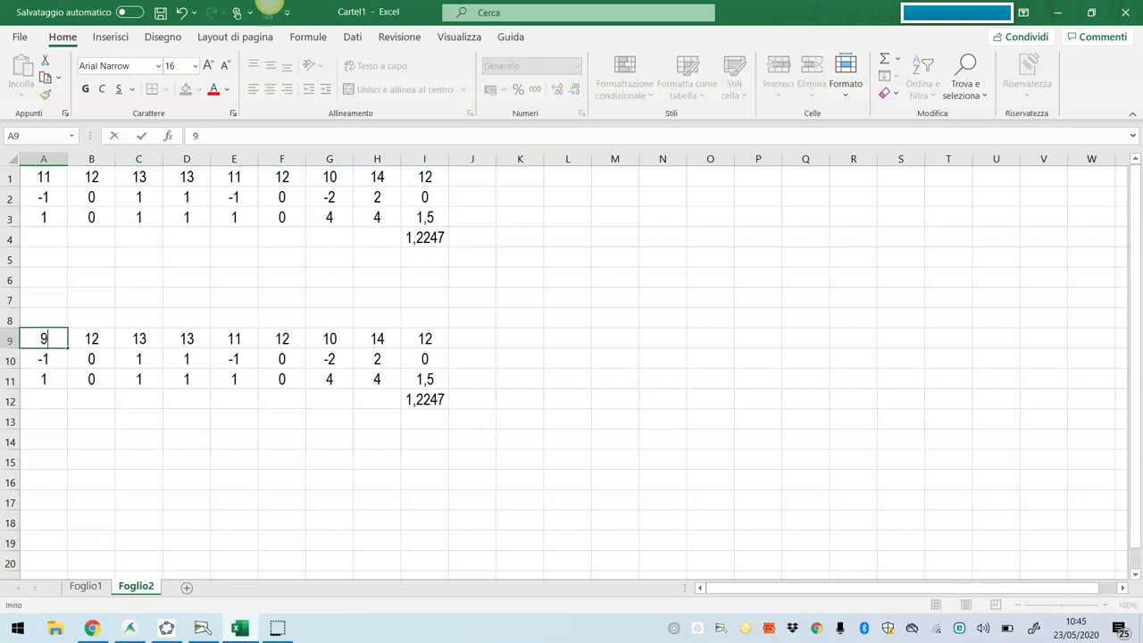
pyautogui.press('Tab')
pyautogui.write('8')
pyautogui.press('Tab')
pyautogui.write('10')
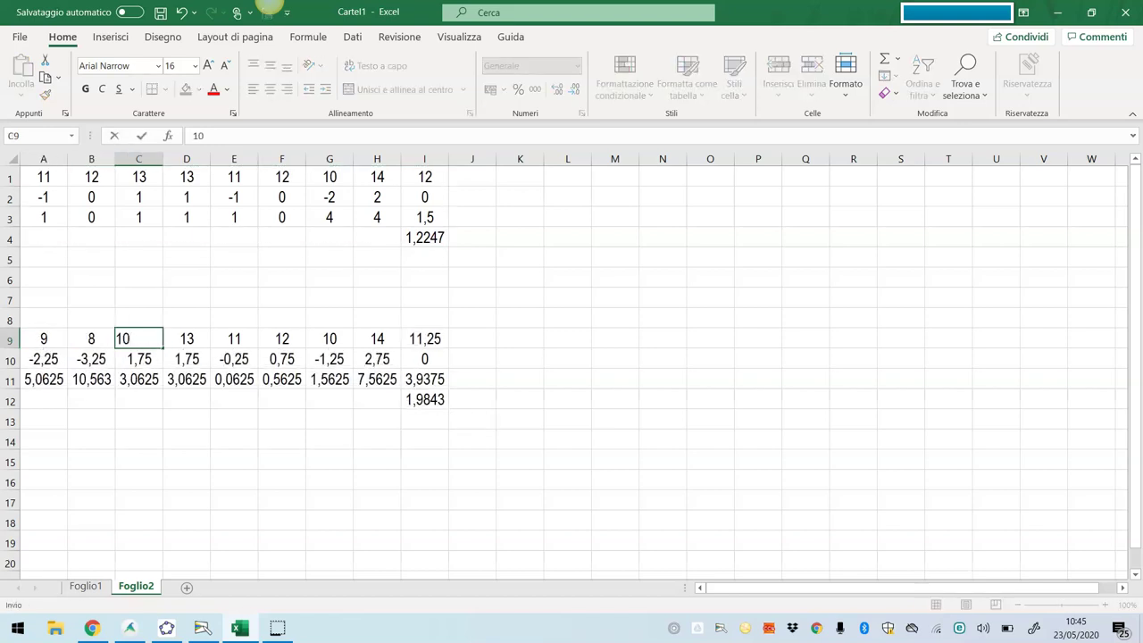
pyautogui.press('Tab')
pyautogui.write('13')
pyautogui.press('Tab')
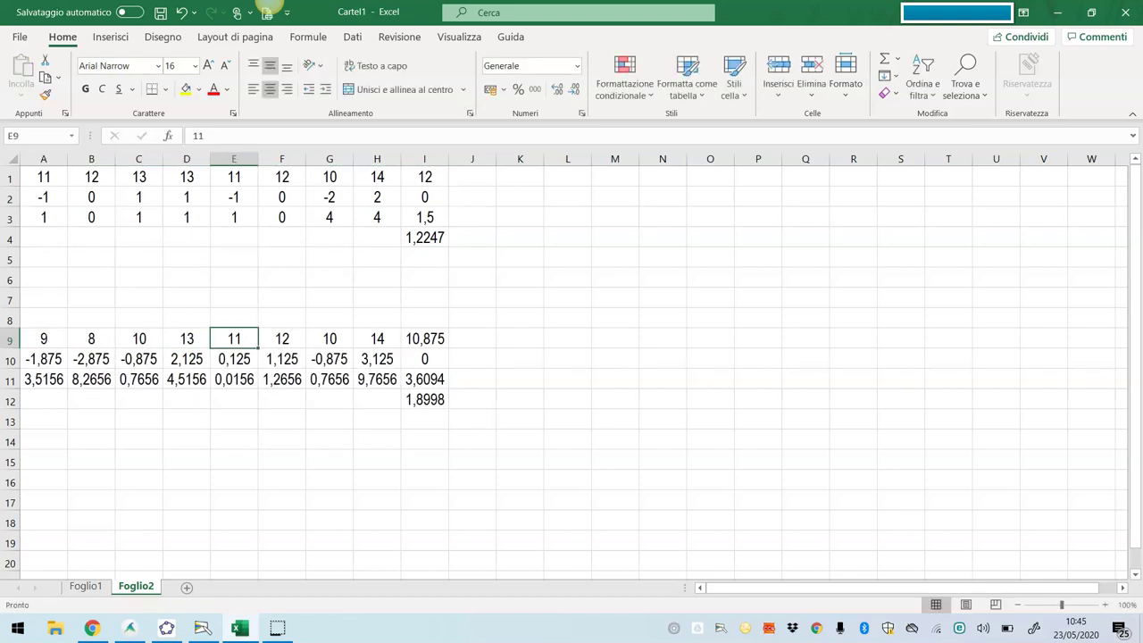
pyautogui.write('6')
pyautogui.press('Tab')
pyautogui.write('21')
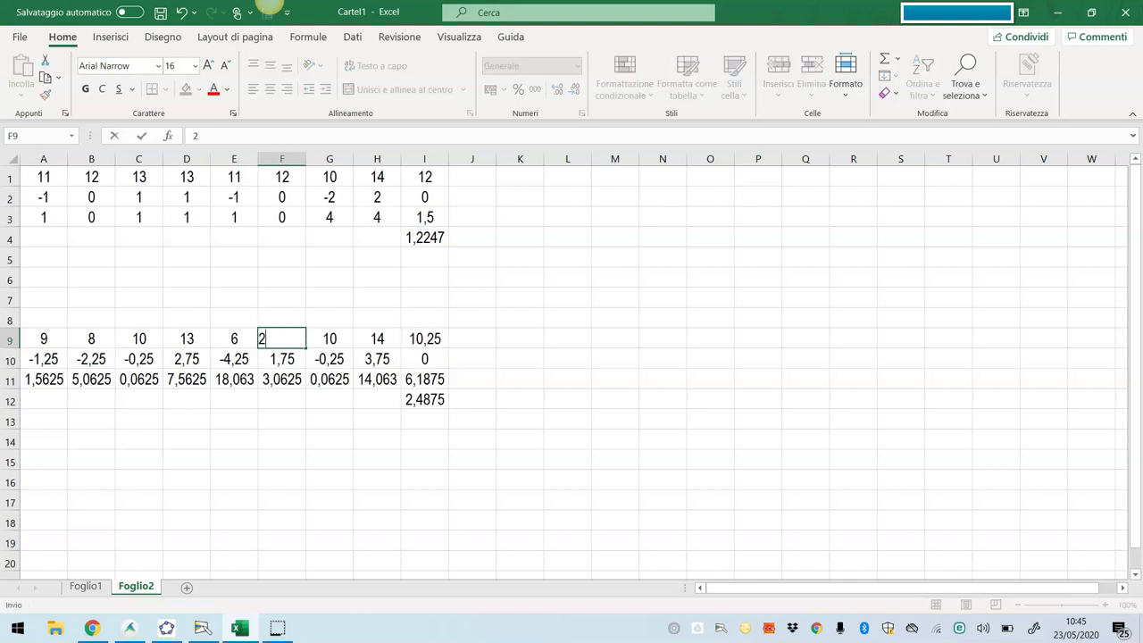
pyautogui.press('Tab')
pyautogui.write('19')
pyautogui.press('Tab')
pyautogui.write('10')
pyautogui.press('Tab')
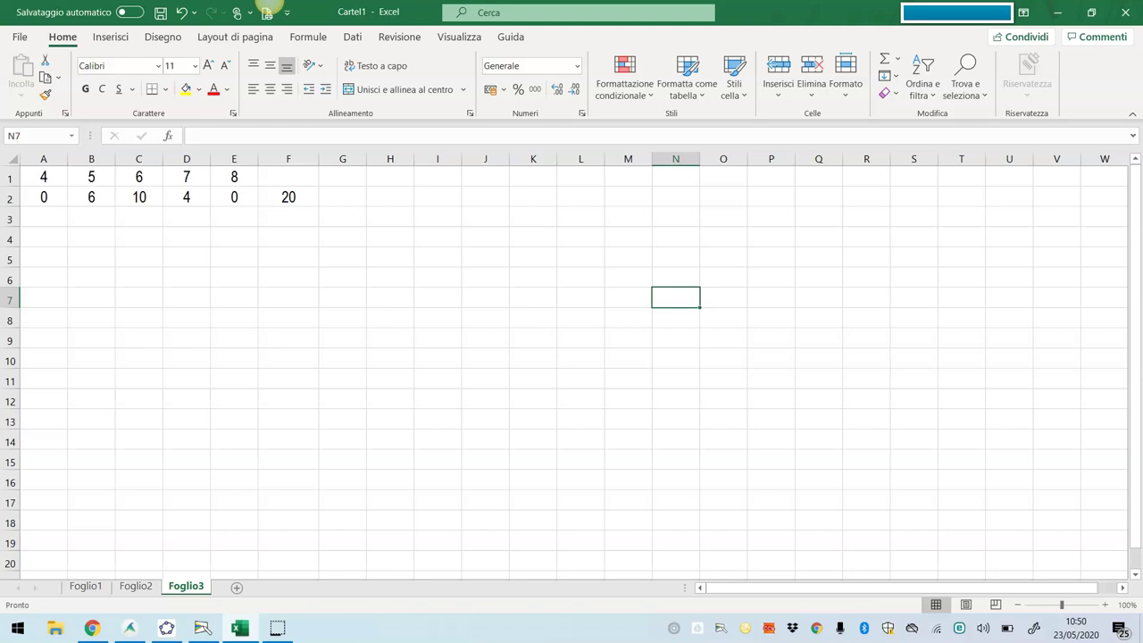
# Step: Multiply each value by its frequency in row 3 of Foglio3, entering =A1*A2 in A3 and copying it across to E3
pyautogui.click(44, 216)
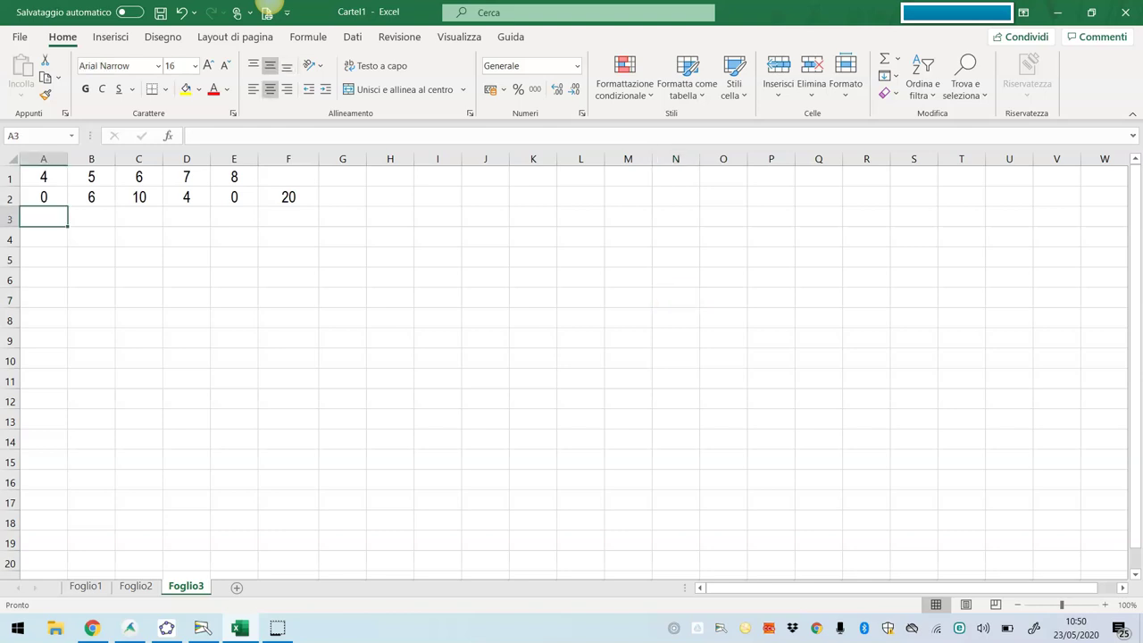
pyautogui.write('=')
pyautogui.press('Up')
pyautogui.press('Up')
pyautogui.write('*')
pyautogui.press('Up')
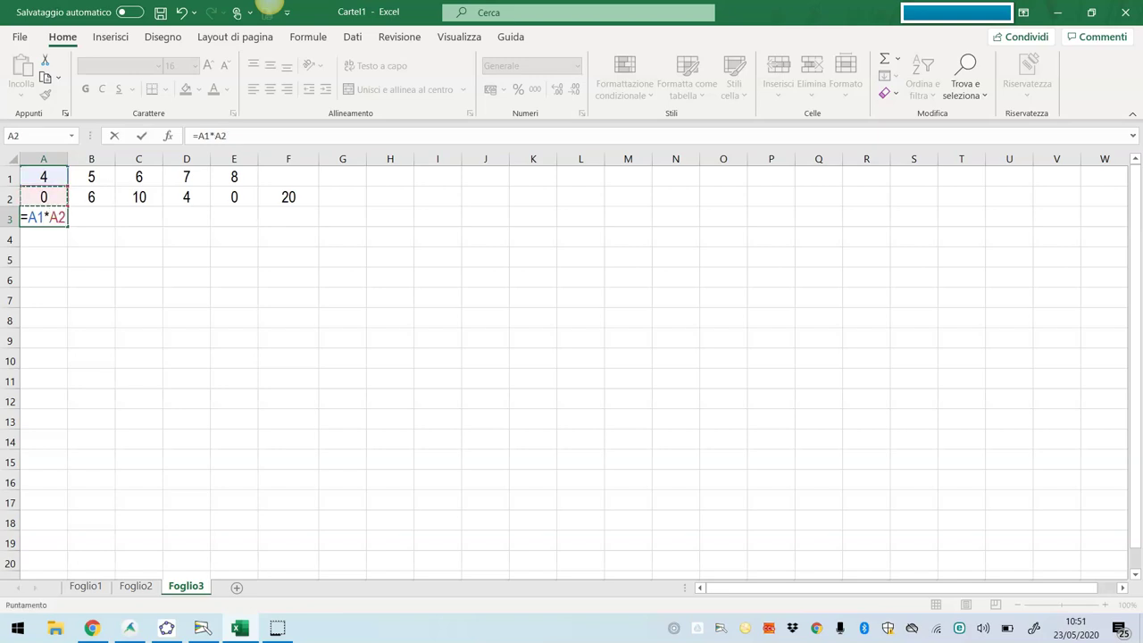
pyautogui.press('Return')
pyautogui.click(43, 217)
pyautogui.moveTo(67, 226); pyautogui.dragTo(250, 223)
# Step: Sum the products A3:E3 in F3 with the SOMMA function
pyautogui.click(287, 217)
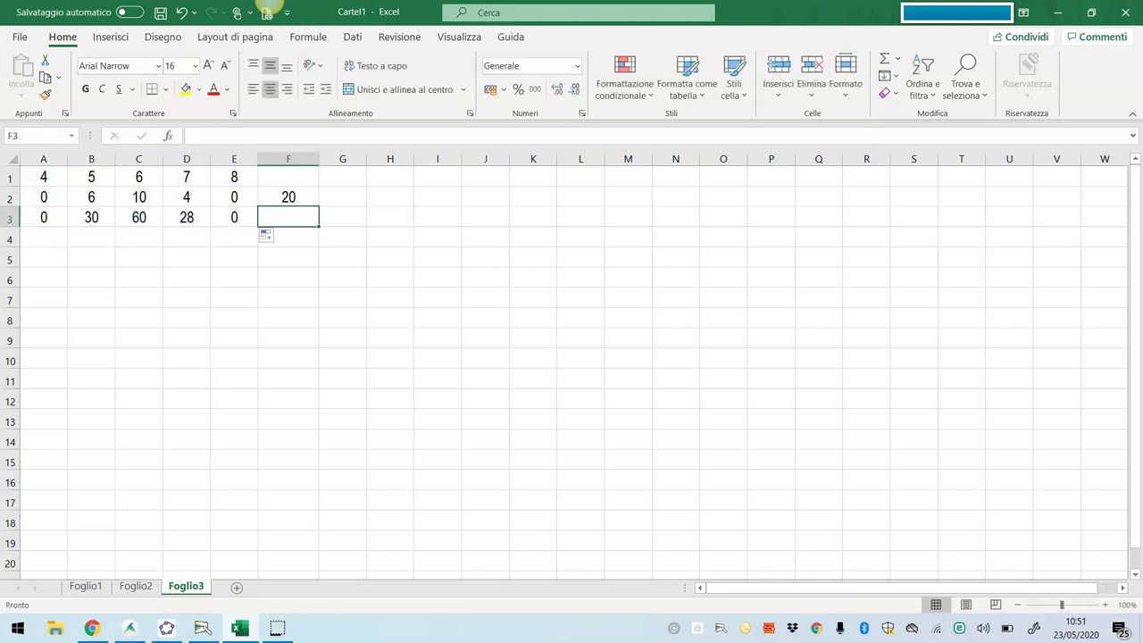
pyautogui.write('=')
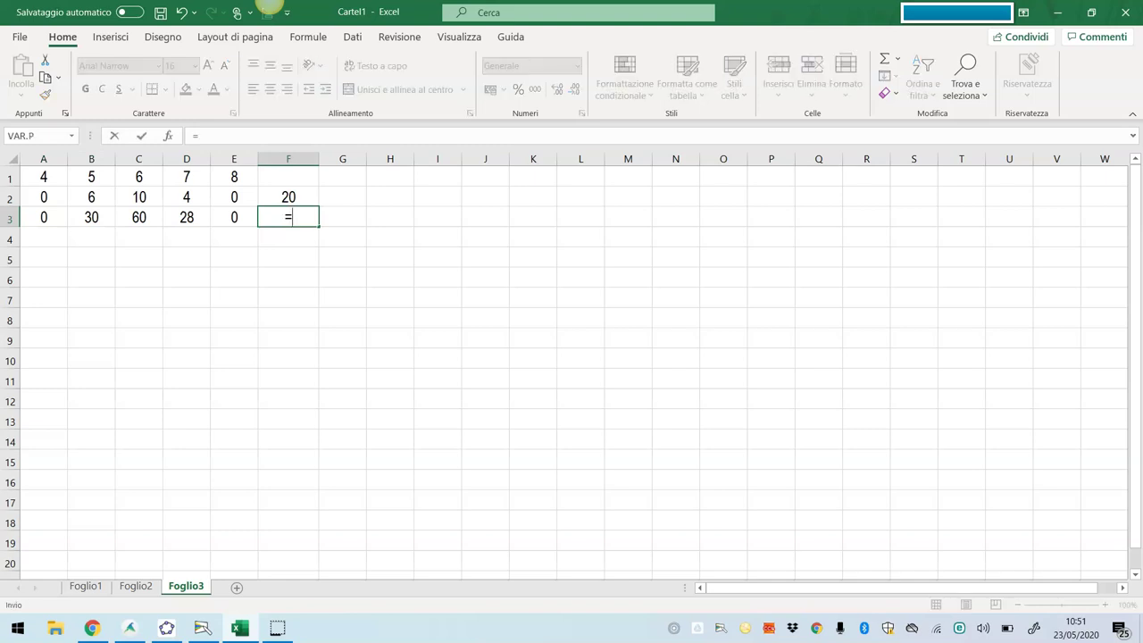
pyautogui.write('somma(')
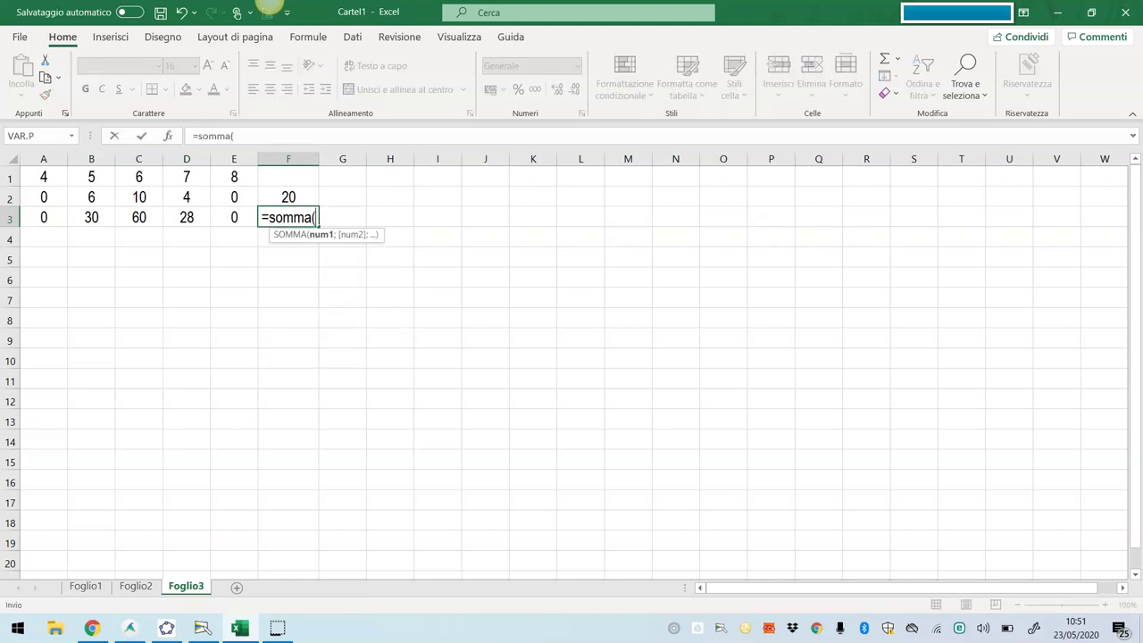
pyautogui.moveTo(43, 217); pyautogui.dragTo(234, 217)
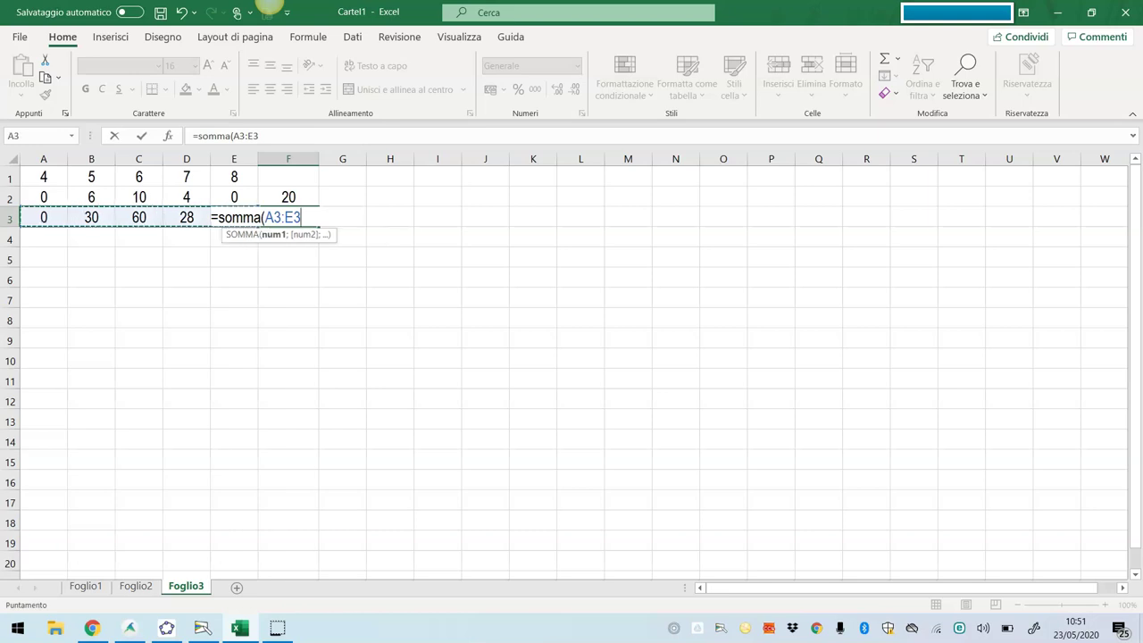
pyautogui.write(')')
pyautogui.press('Return')
# Step: Calculate the weighted mean in G3 with =F3/F2
pyautogui.press('Right')
pyautogui.press('Up')
pyautogui.write('=')
pyautogui.press('Left')
pyautogui.write('/')
pyautogui.press('Left')
pyautogui.press('Up')
pyautogui.press('Return')
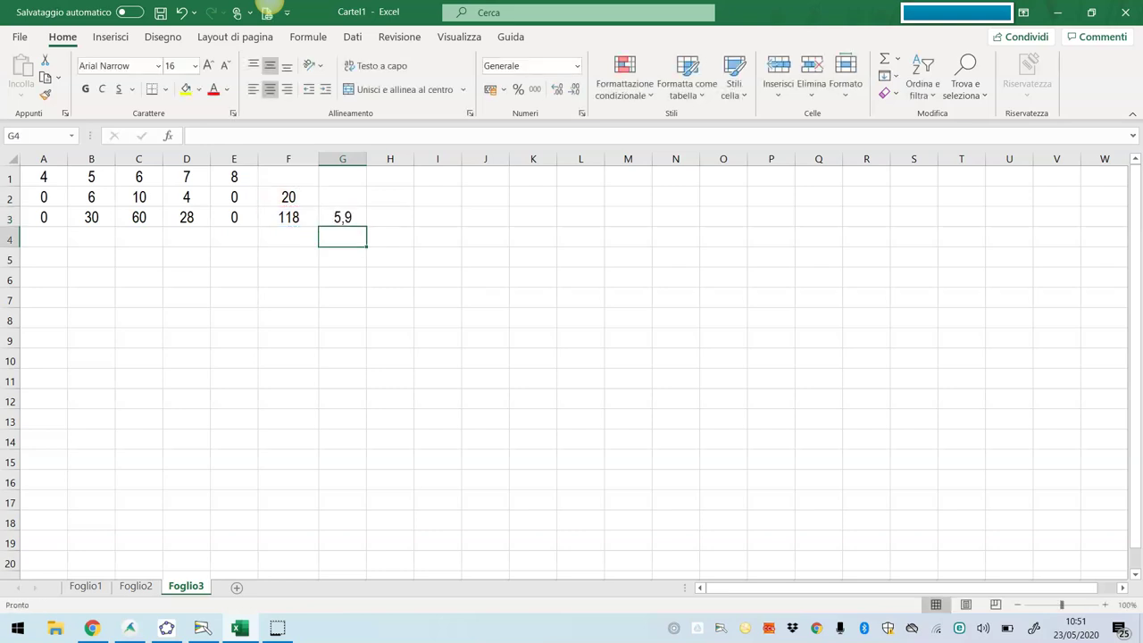
# Step: Calculate the deviations from the weighted mean in A4:E4, entering =A1-$G3 in A4 and copying it across
pyautogui.press('Home')
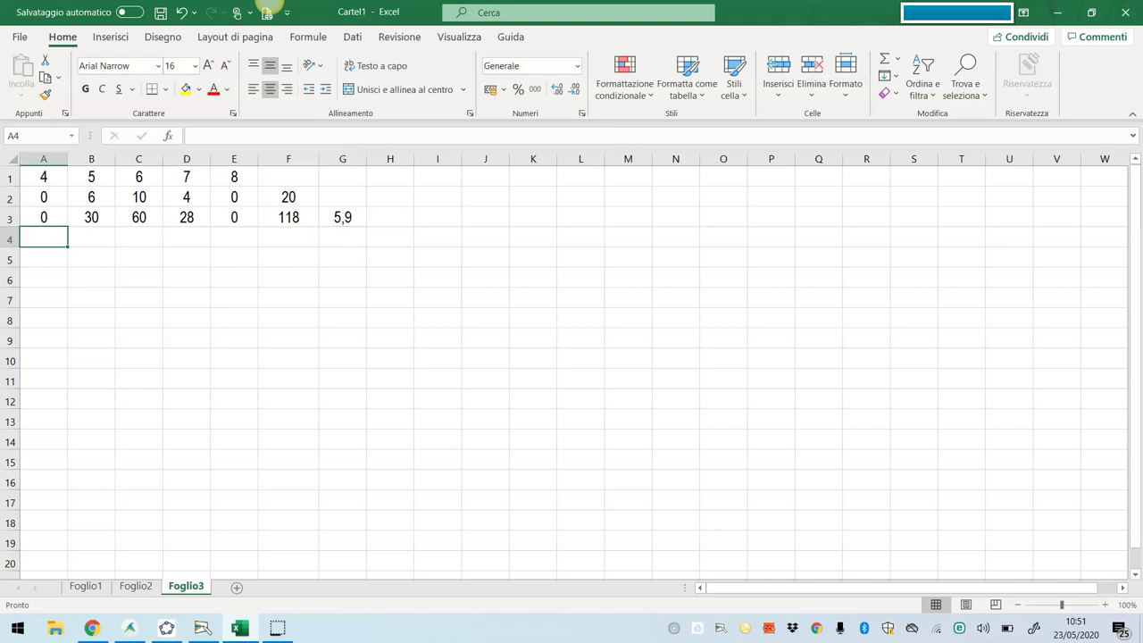
pyautogui.write('=')
pyautogui.press('Up')
pyautogui.press('Up')
pyautogui.press('Up')
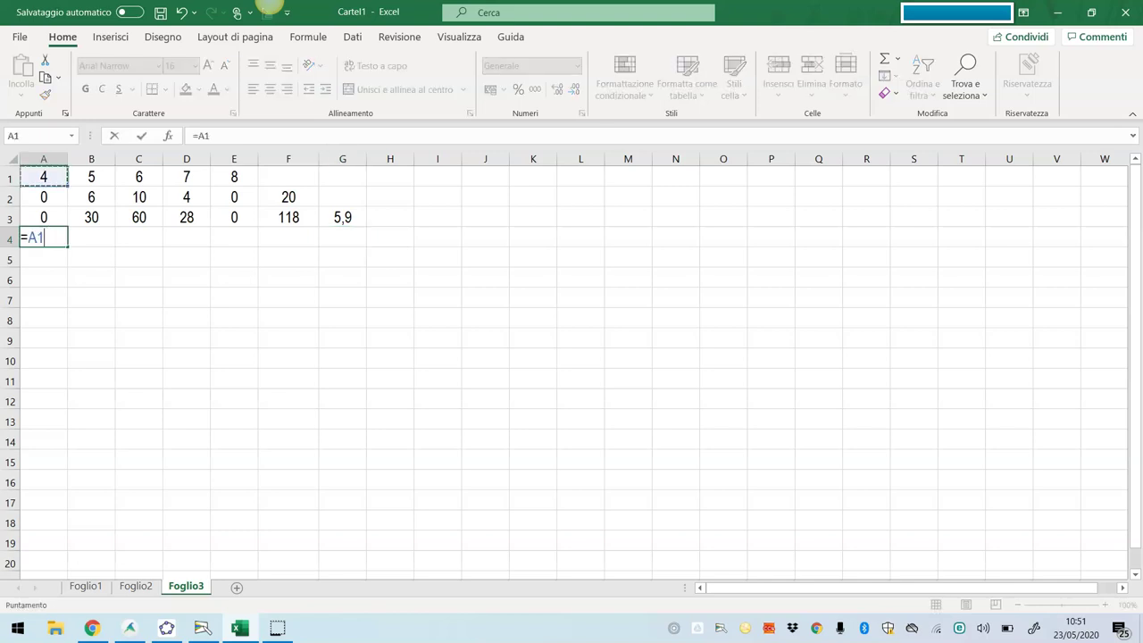
pyautogui.write('-')
pyautogui.press('Right')
pyautogui.press('Right')
pyautogui.press('Right')
pyautogui.press('Right')
pyautogui.press('Right')
pyautogui.press('Right')
pyautogui.press('Up')
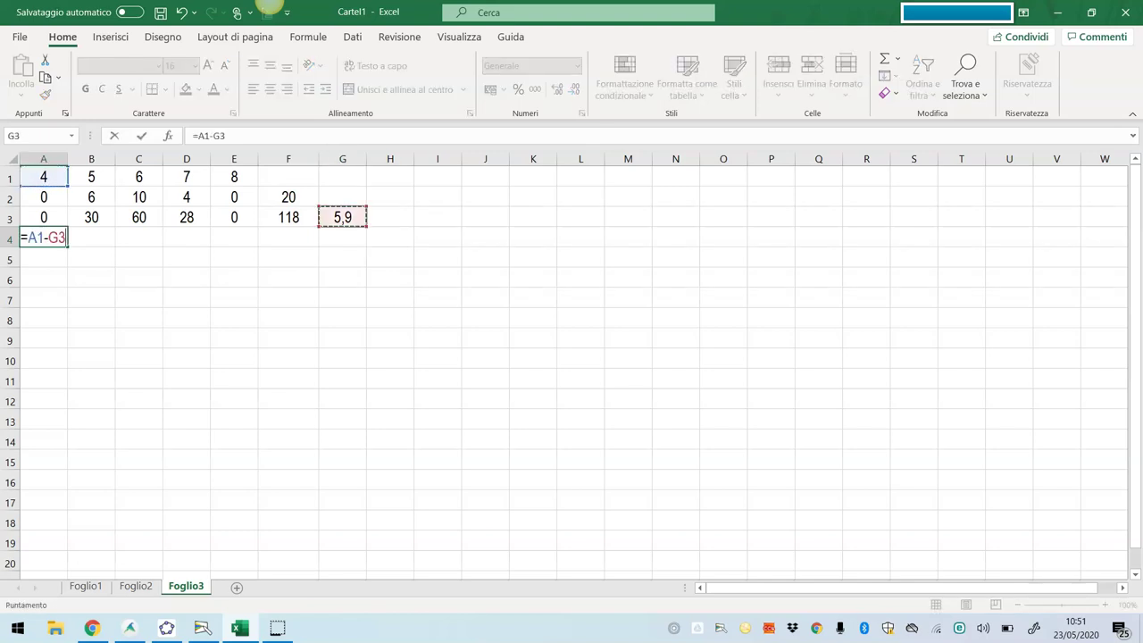
pyautogui.press('F2')
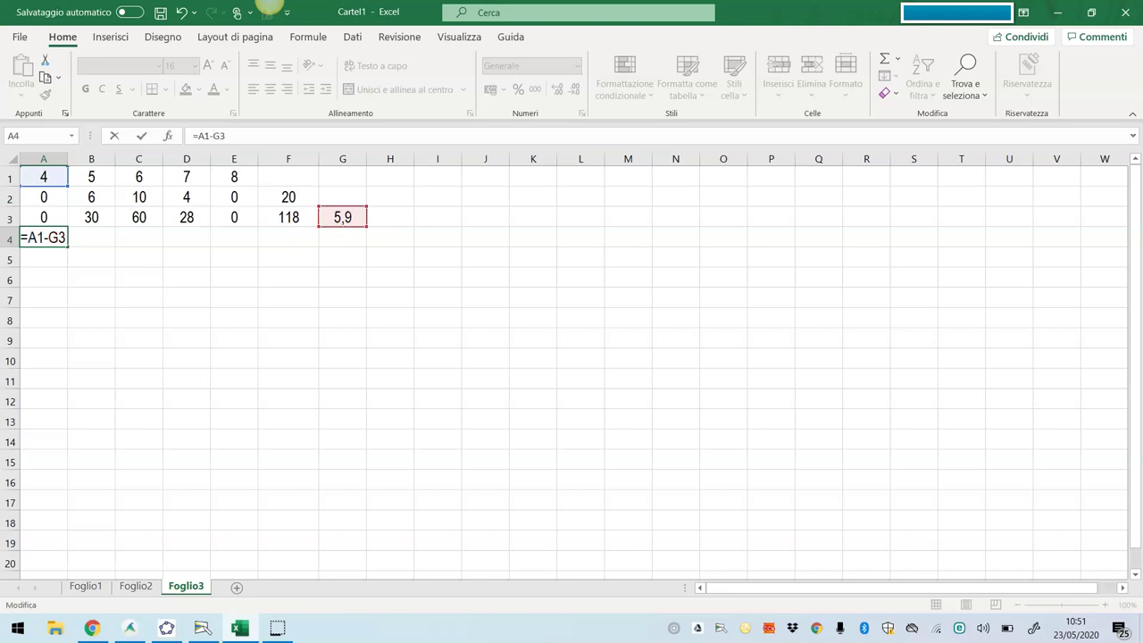
pyautogui.write('$ù')
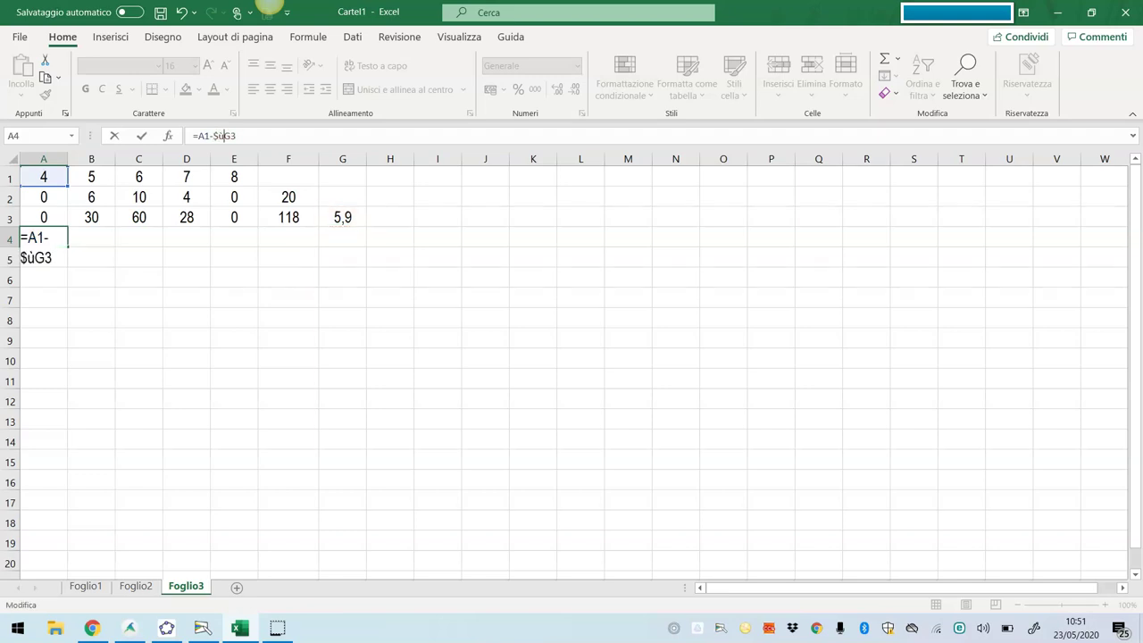
pyautogui.press('BackSpace')
pyautogui.press('Return')
pyautogui.press('Up')
pyautogui.moveTo(67, 247); pyautogui.dragTo(246, 239)
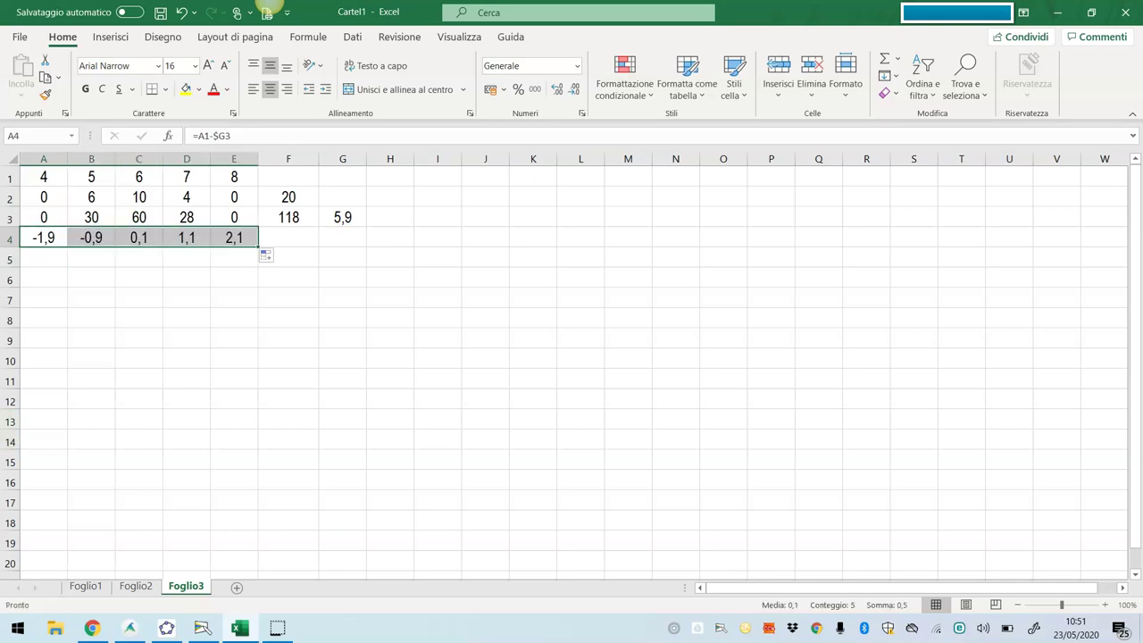
# Step: Square the deviations in row 5, entering =A4^2 in A5 and copying it across to E5
pyautogui.press('Down')
pyautogui.write('=')
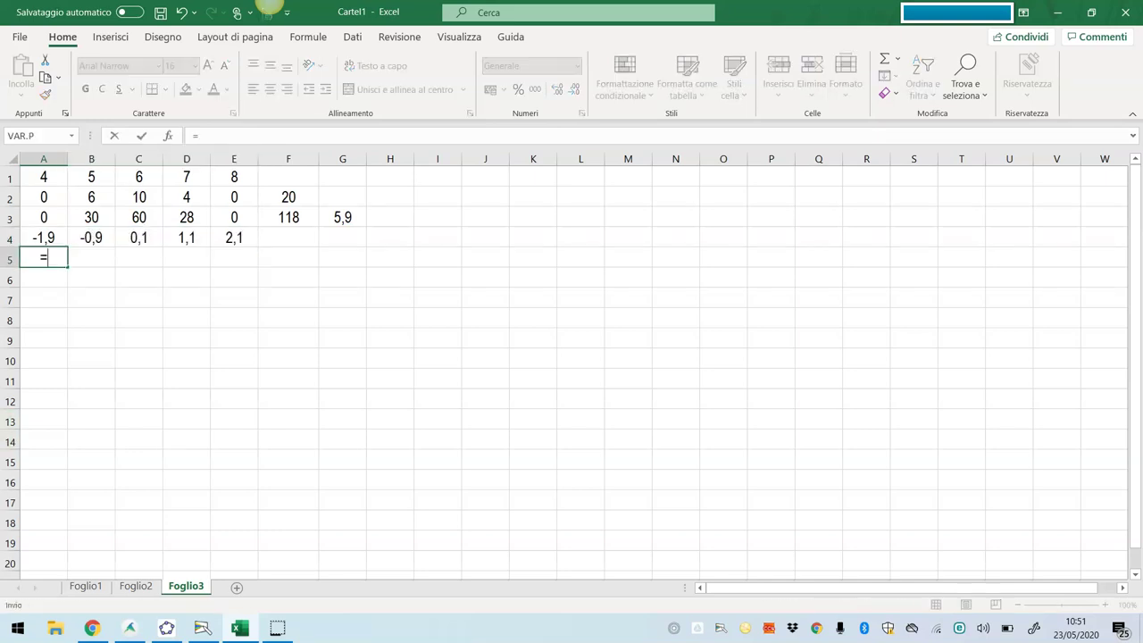
pyautogui.press('Up')
pyautogui.write('^2')
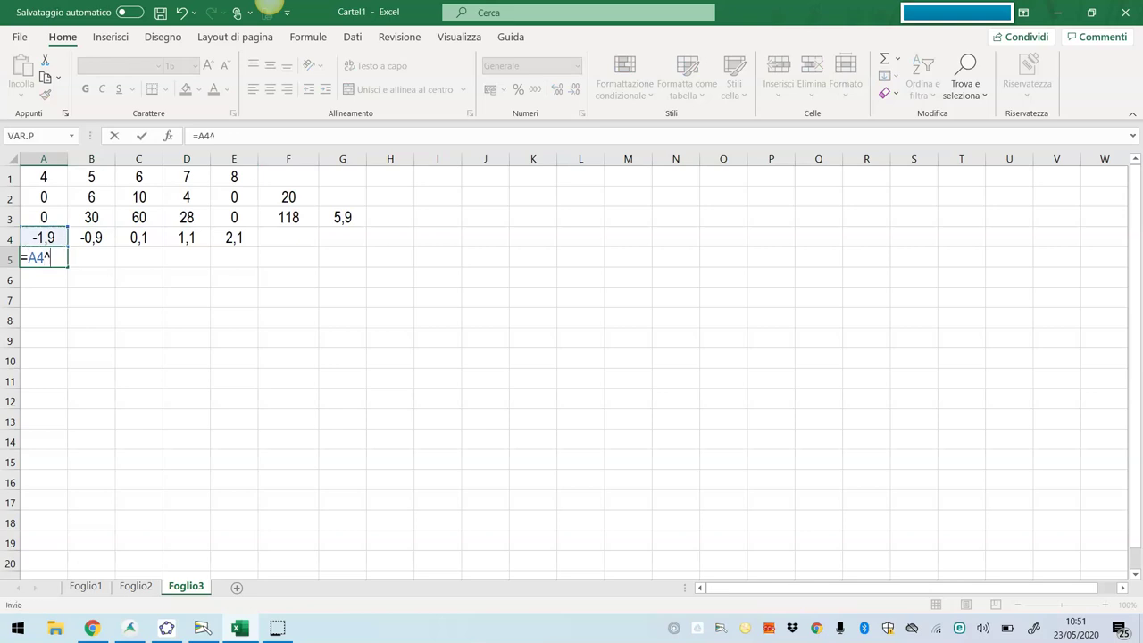
pyautogui.press('Return')
pyautogui.press('Up')
pyautogui.moveTo(67, 266); pyautogui.dragTo(250, 261)
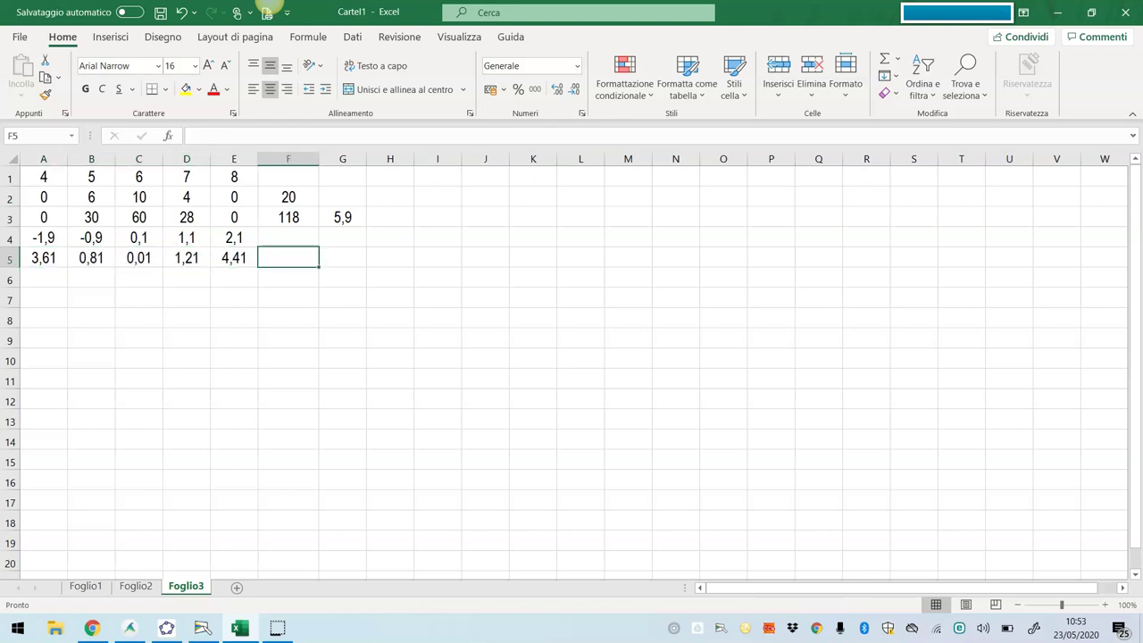
# Step: Multiply the squared deviations by their frequencies in row 6, entering =A5*A2 in A6 and copying it across to E6
pyautogui.click(43, 276)
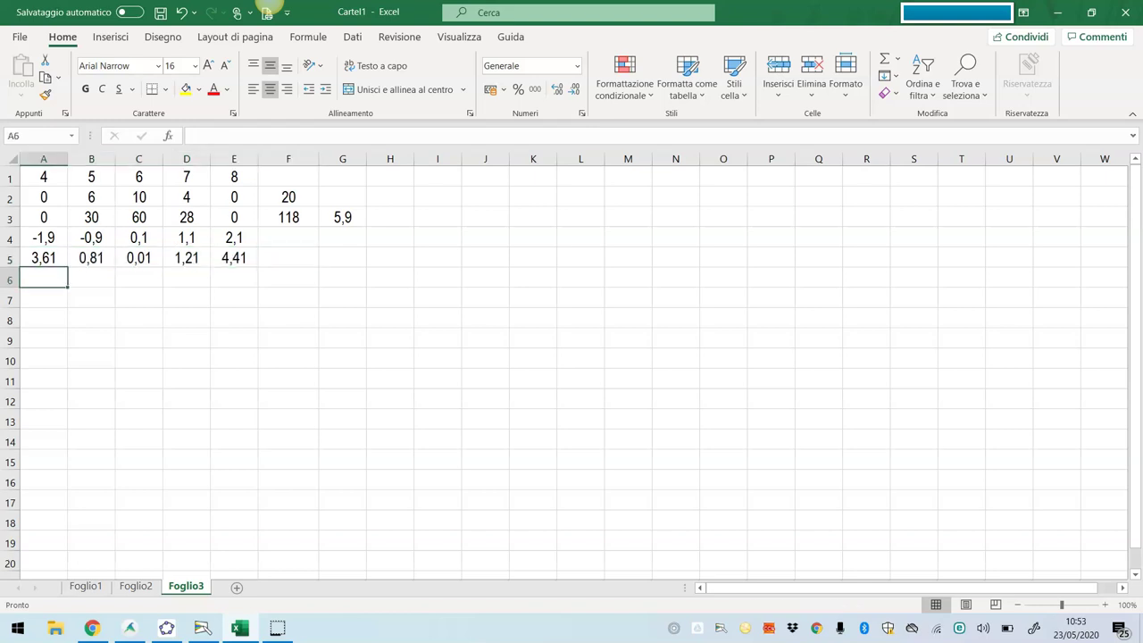
pyautogui.write('=')
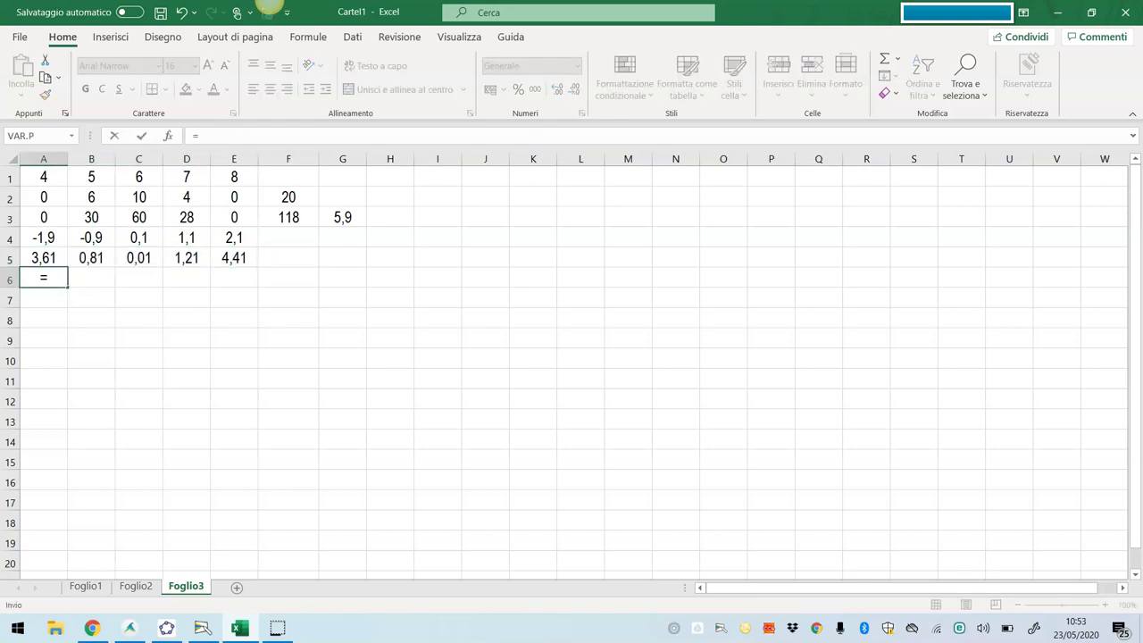
pyautogui.press('Up')
pyautogui.write('*')
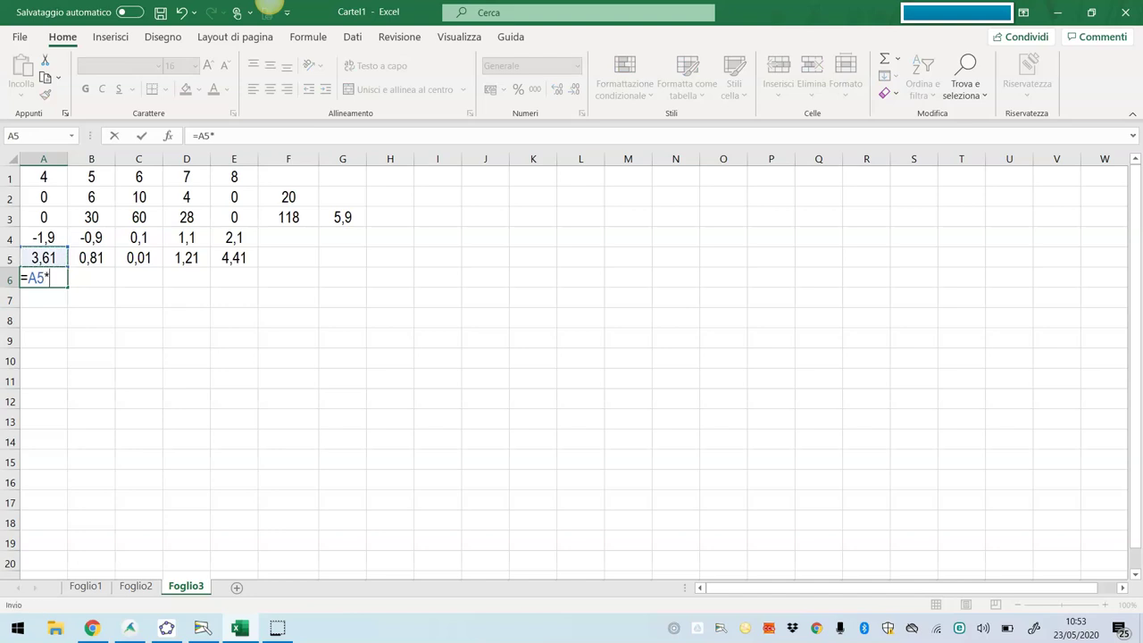
pyautogui.press('Up')
pyautogui.press('Up')
pyautogui.press('Up')
pyautogui.press('Up')
pyautogui.press('Return')
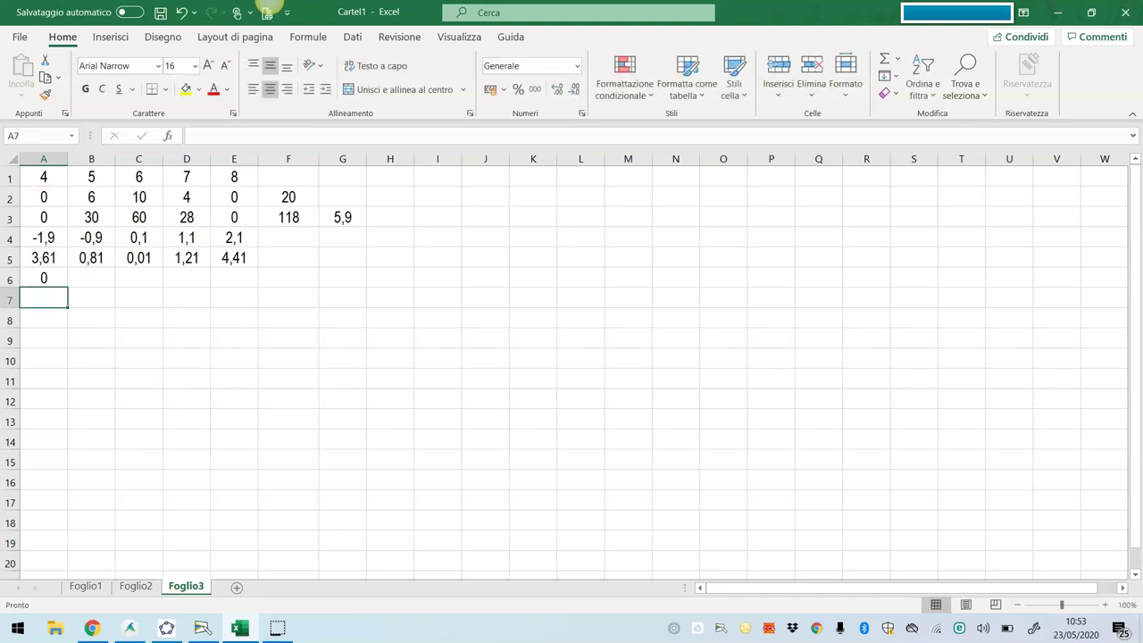
pyautogui.press('Up')
pyautogui.moveTo(67, 286); pyautogui.dragTo(261, 291)
# Step: Sum the weighted squared deviations A6:E6 in F6 with the SOMMA function
pyautogui.click(287, 278)
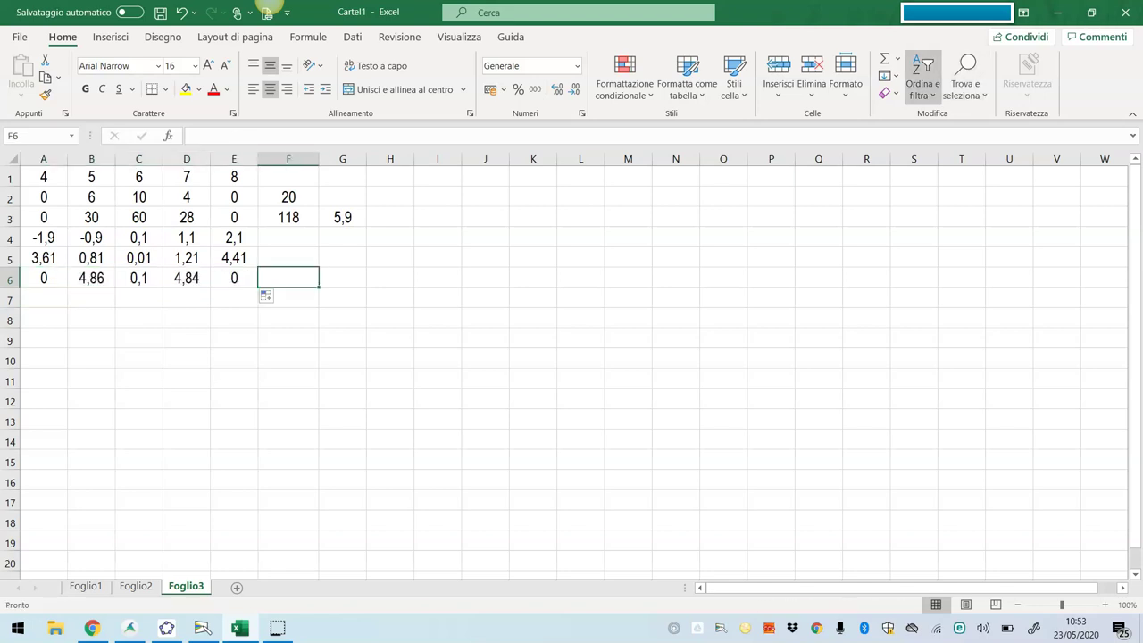
pyautogui.click(884, 59)
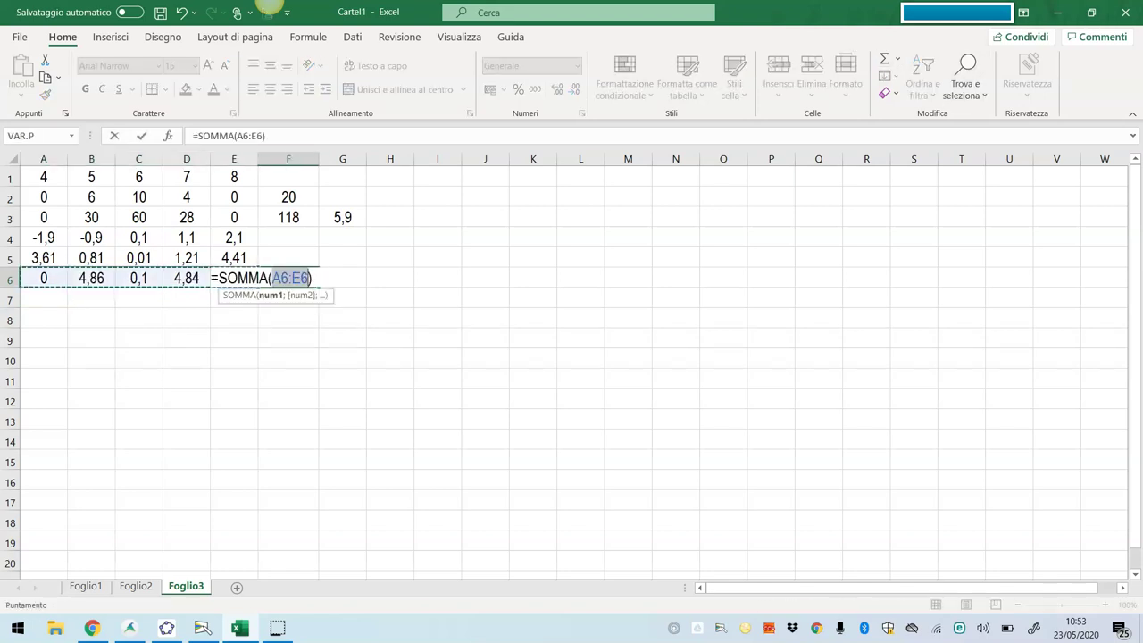
pyautogui.press('Return')
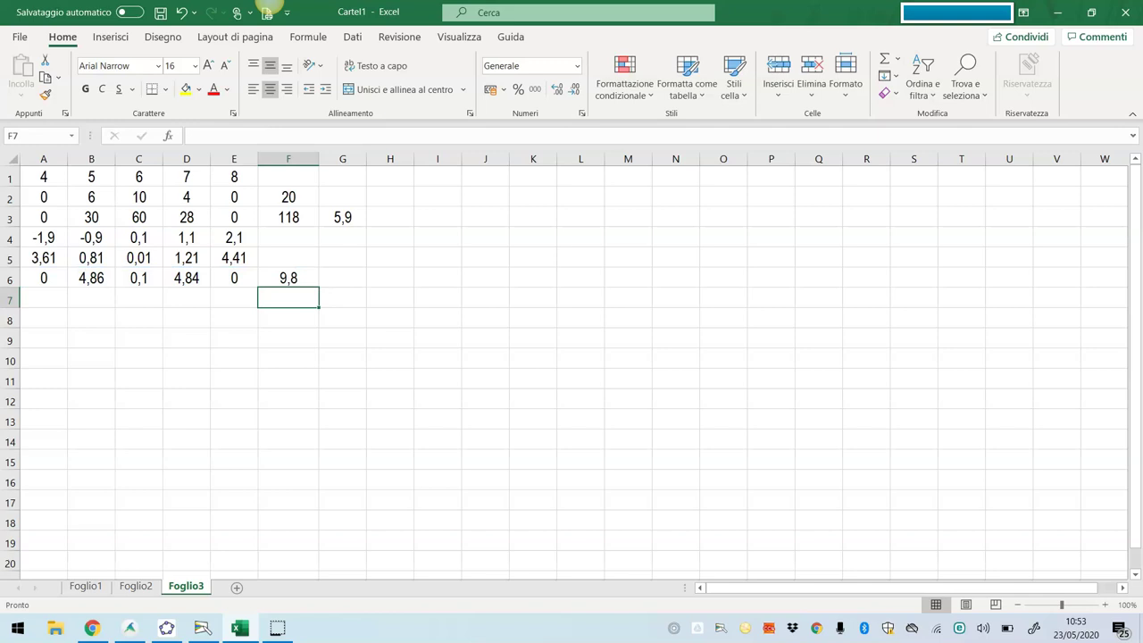
# Step: Calculate the variance in G6 by dividing the sum by the total frequency, with =F6/F2
pyautogui.press('Up')
pyautogui.press('Right')
pyautogui.write('=')
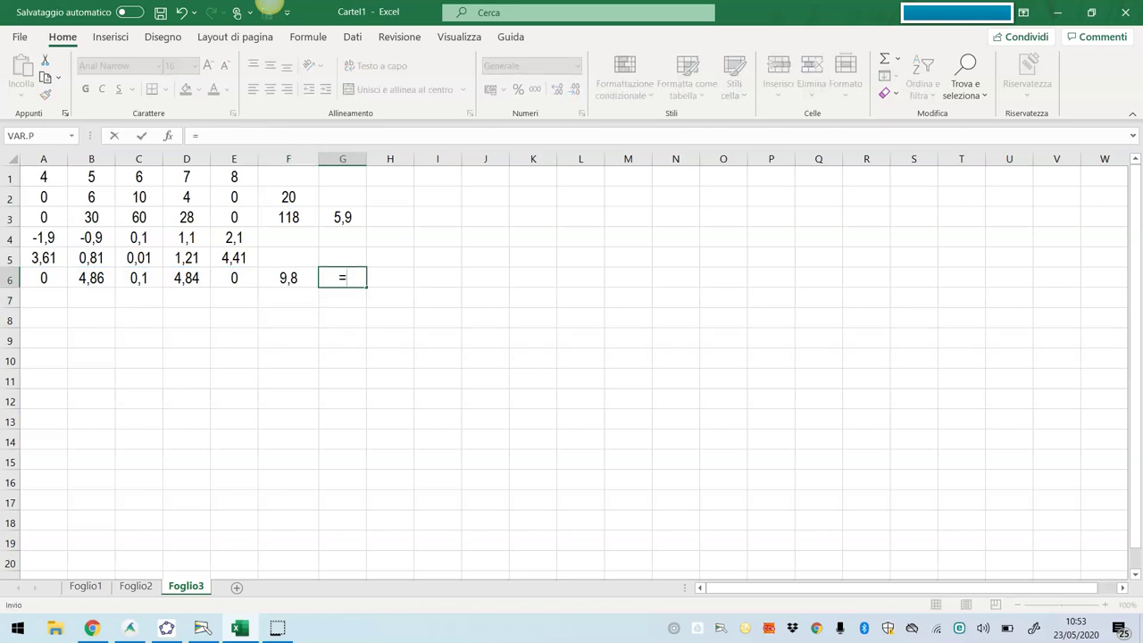
pyautogui.press('Left')
pyautogui.write('/')
pyautogui.press('Left')
pyautogui.press('Up')
pyautogui.press('Up')
pyautogui.press('Up')
pyautogui.press('Up')
pyautogui.press('Return')
# Step: Label the variance by entering "varianza" in H6
pyautogui.press('Up')
pyautogui.press('Right')
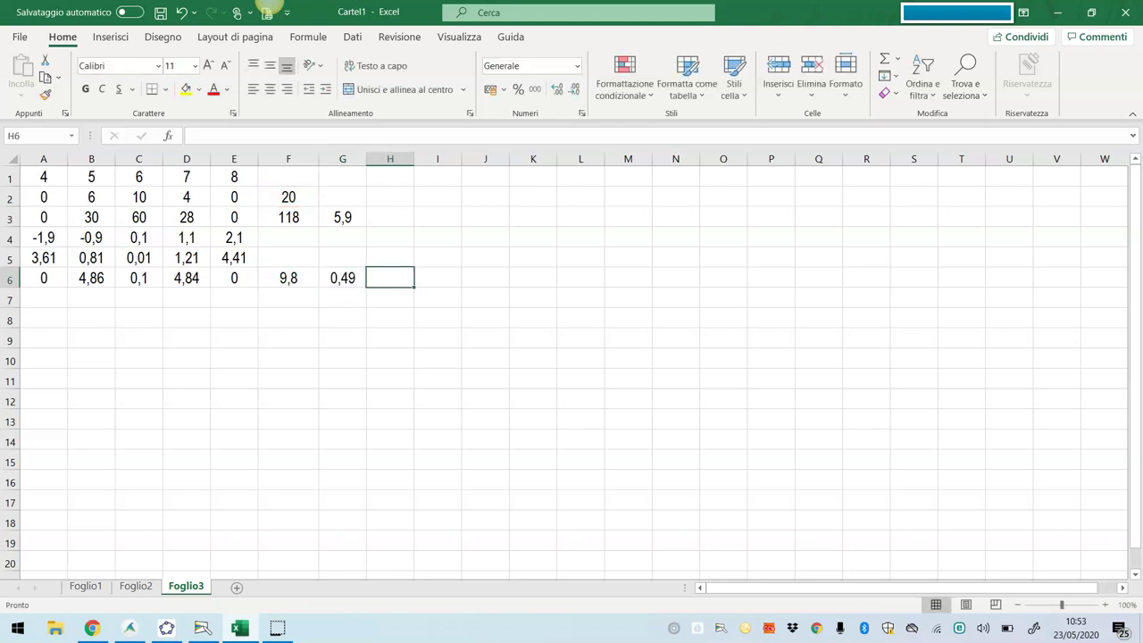
pyautogui.write('varianza')
pyautogui.press('Return')
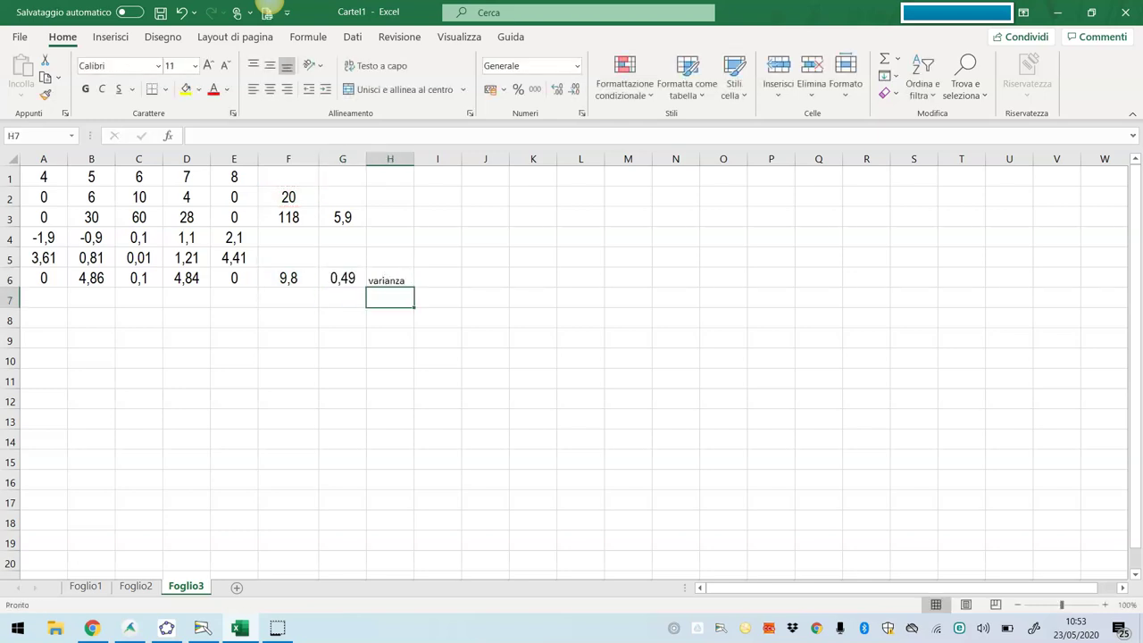
# Step: Calculate the standard deviation in G7 with =RADQ(G6)
pyautogui.press('Left')
pyautogui.write('=rad')
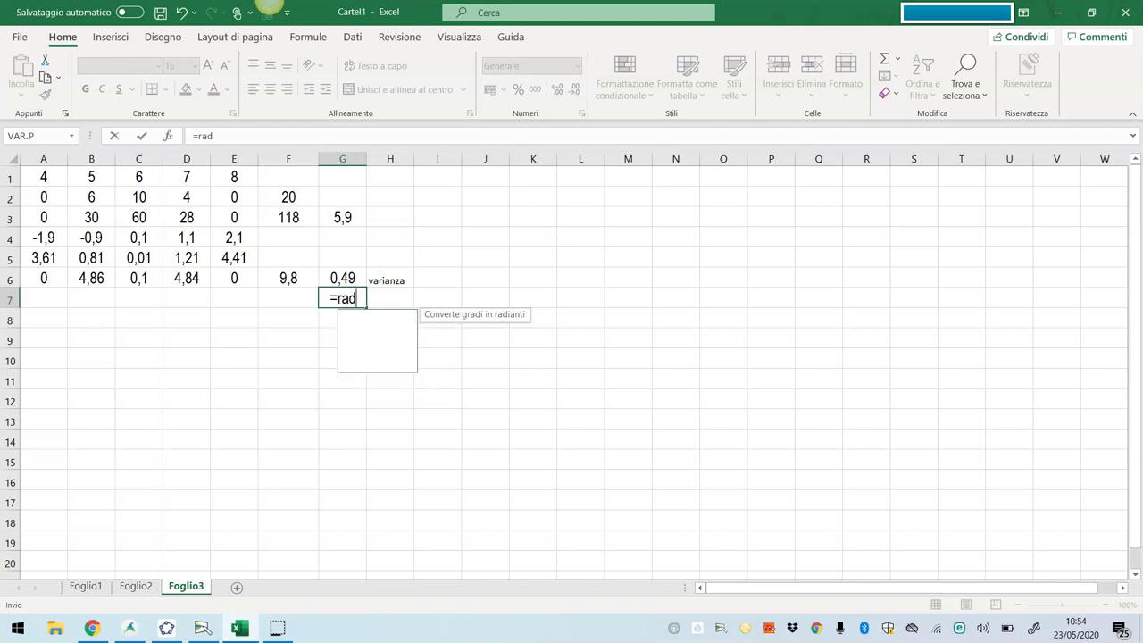
pyautogui.write('q(')
pyautogui.press('Up')
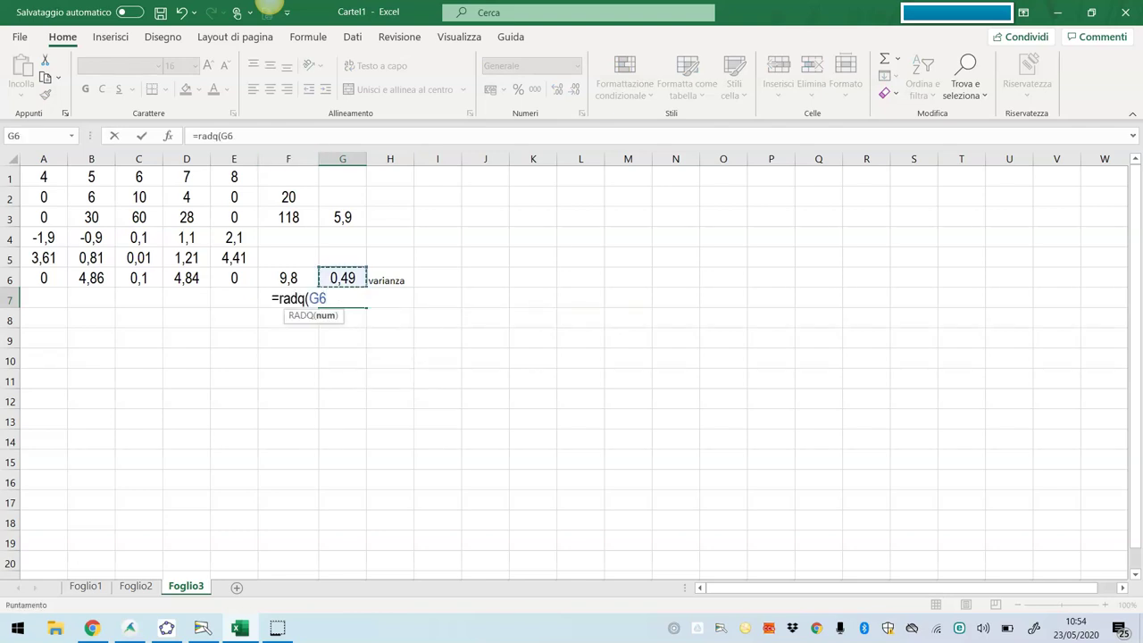
pyautogui.write(')')
pyautogui.press('Return')
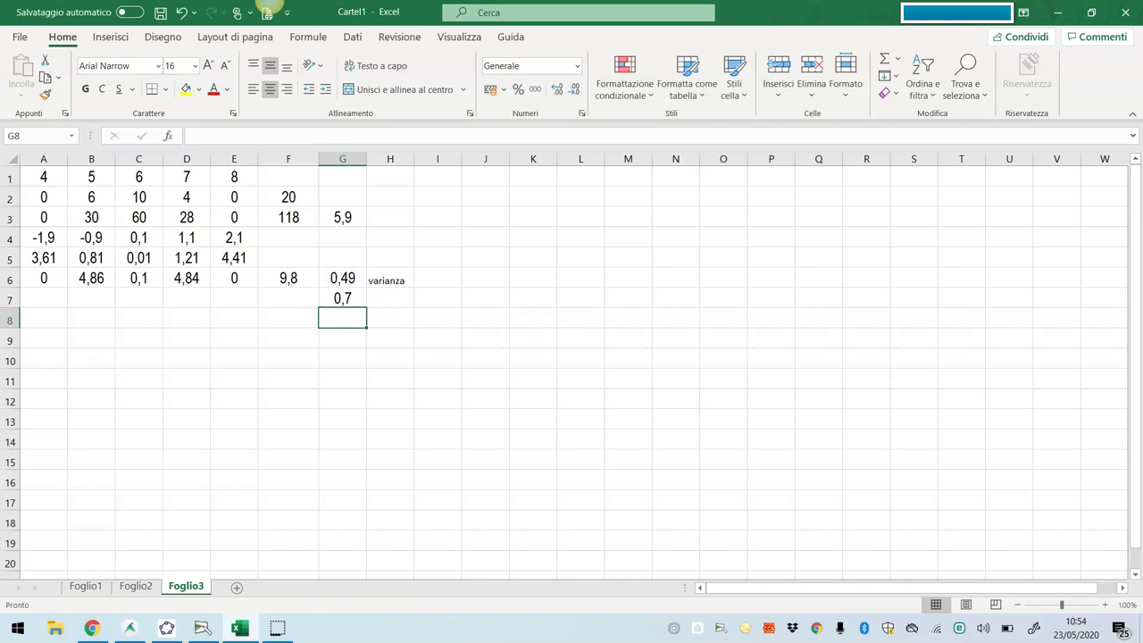
# Step: Color the weighted mean in G3 and the standard deviation in G7 red
pyautogui.click(342, 217)
pyautogui.click(213, 90)
pyautogui.press('Down')
pyautogui.press('Down')
pyautogui.press('Down')
pyautogui.press('Down')
pyautogui.click(267, 11)
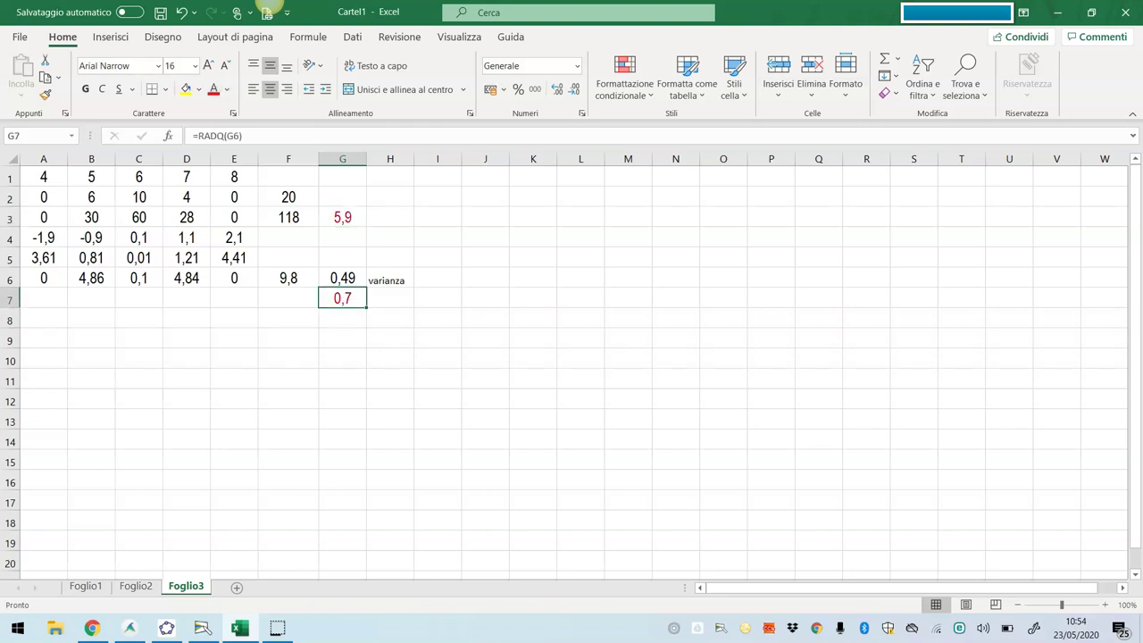
# Step: Copy rows 1 to 7 and paste them starting at row 10
pyautogui.moveTo(10, 177); pyautogui.dragTo(17, 305)
pyautogui.hotkey('ctrl', 'c')
pyautogui.click(10, 360)
pyautogui.click(267, 12)
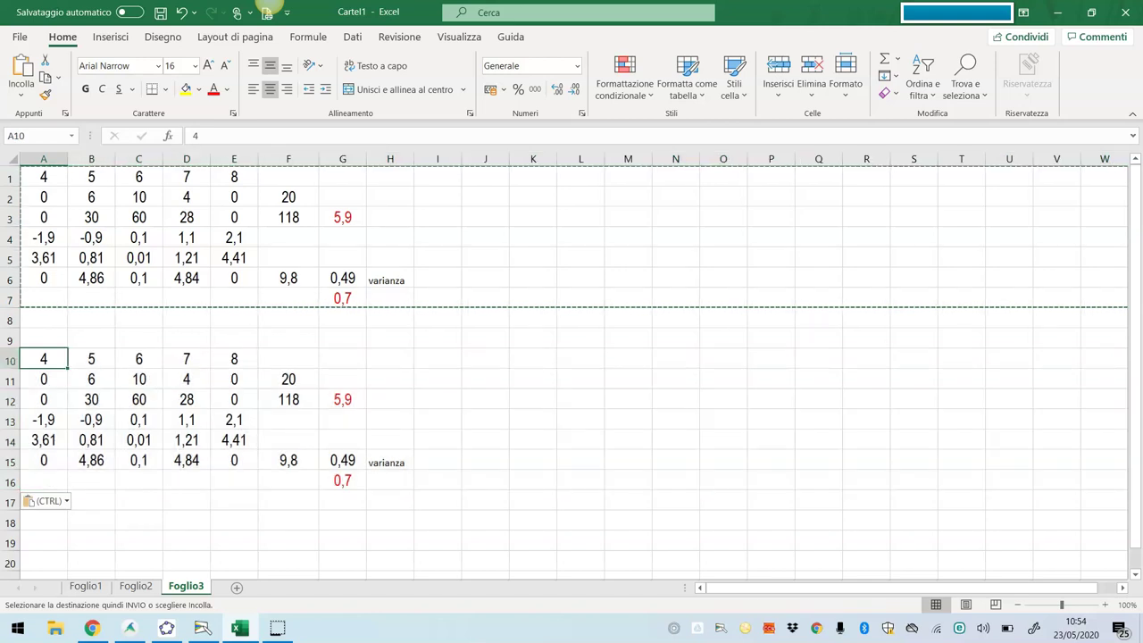
# Step: Change the frequencies in the copied table, setting A11 to 2, C11 to 6 and E11 to 2
pyautogui.press('Down')
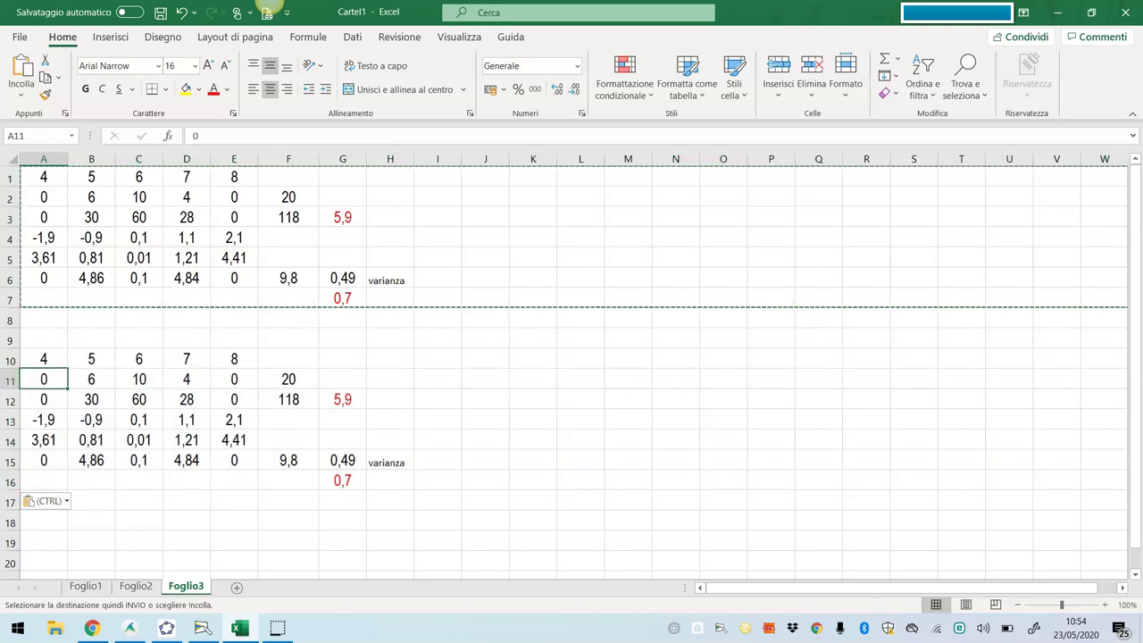
pyautogui.write('2')
pyautogui.press('Tab')
pyautogui.press('Tab')
pyautogui.write('6')
pyautogui.press('Tab')
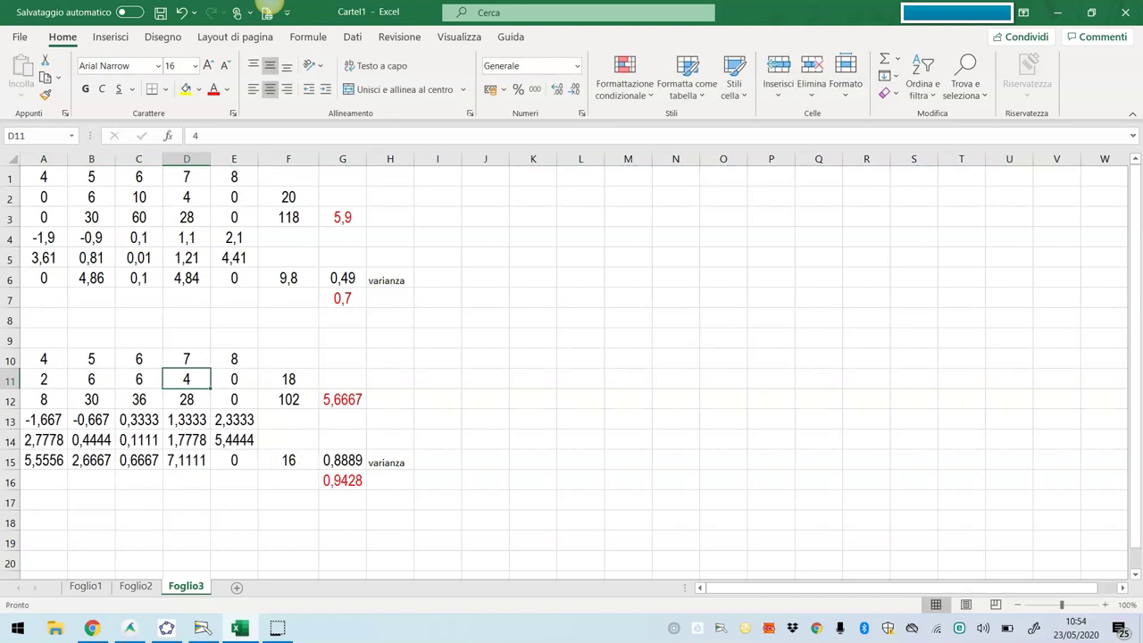
pyautogui.press('Tab')
pyautogui.write('2')
pyautogui.press('Tab')
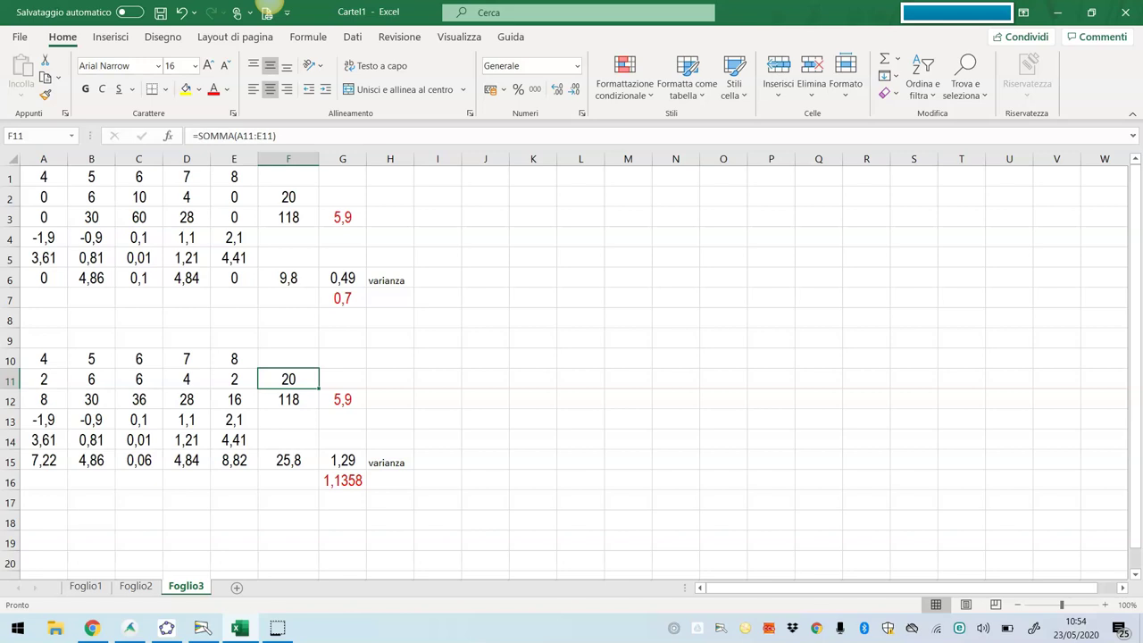
pyautogui.click(485, 460)
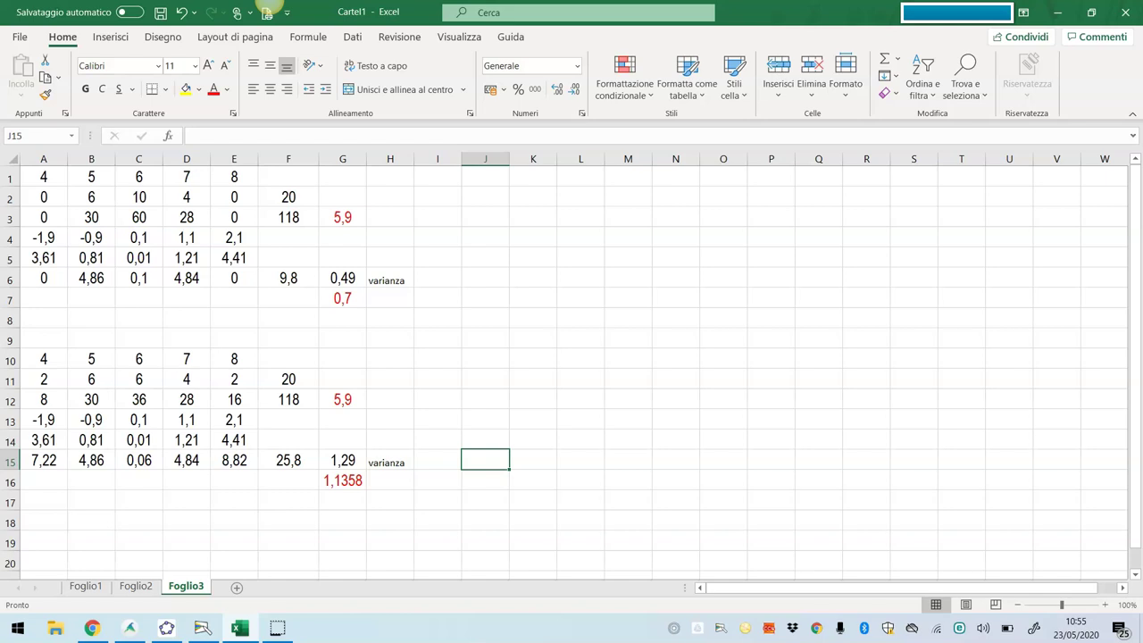
# Step: Insert the recommended clustered column chart for the first table's values and frequencies in A1:E2
pyautogui.moveTo(44, 177); pyautogui.dragTo(234, 197)
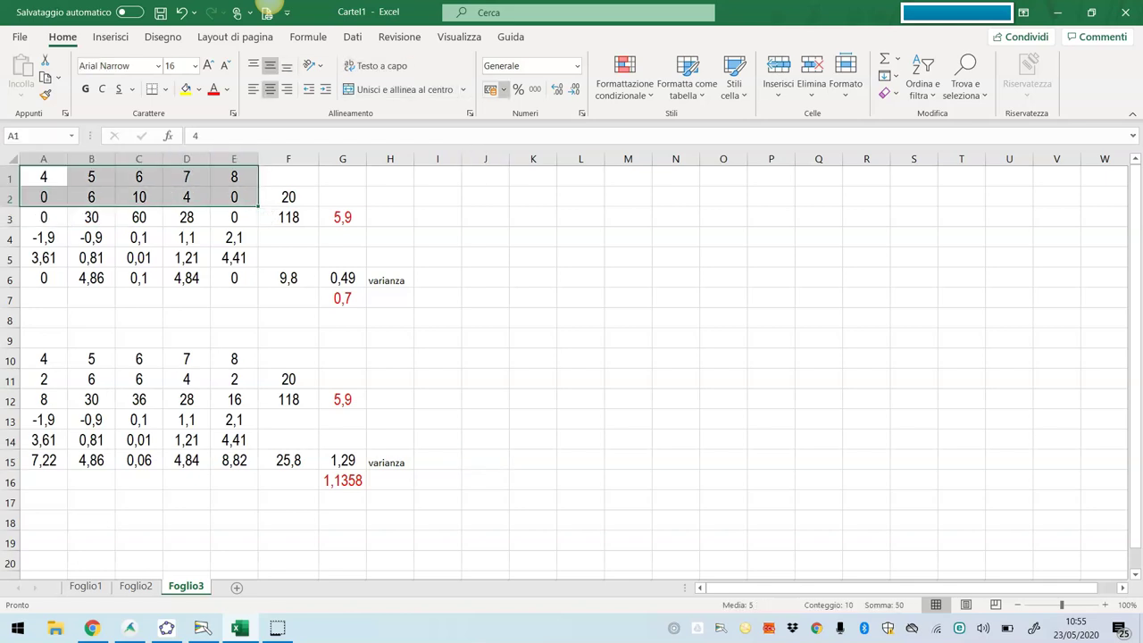
pyautogui.click(110, 37)
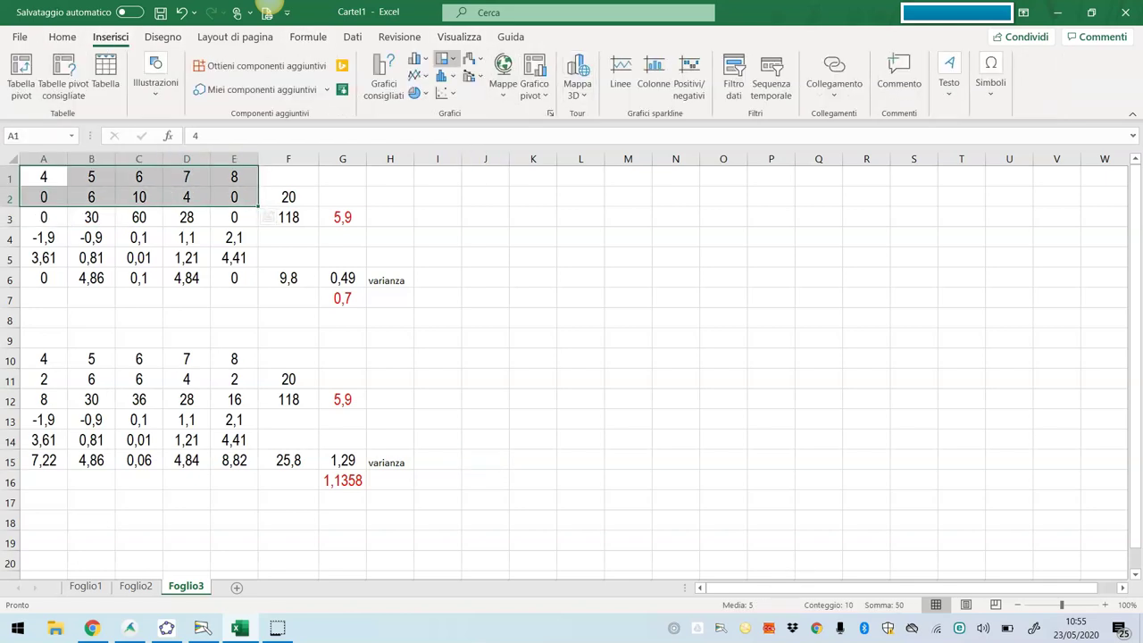
pyautogui.click(384, 80)
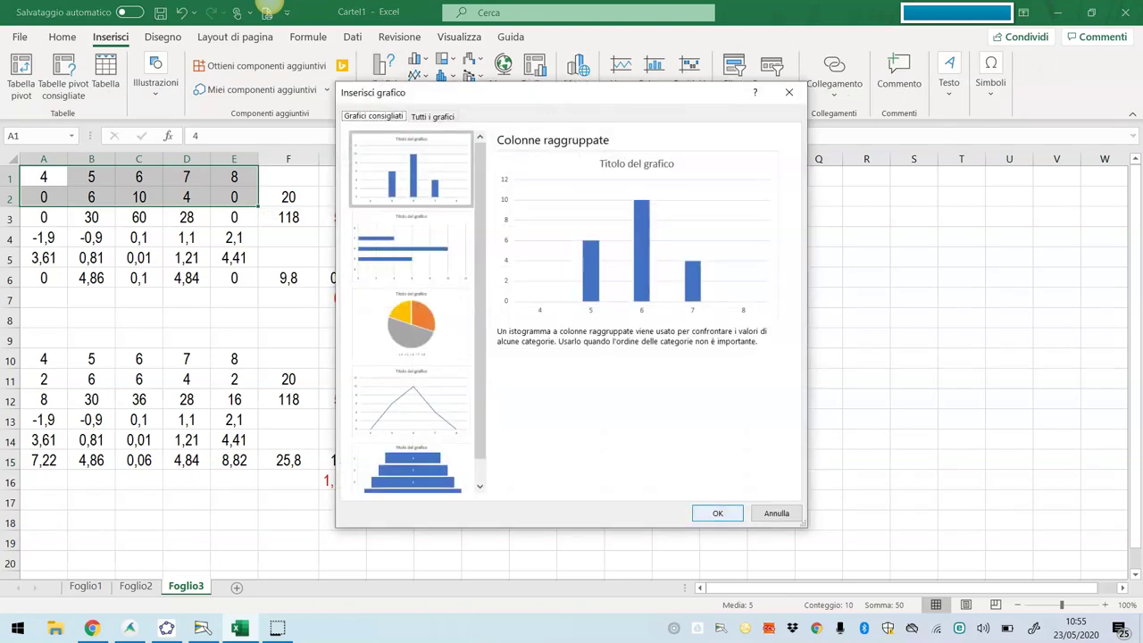
pyautogui.click(717, 512)
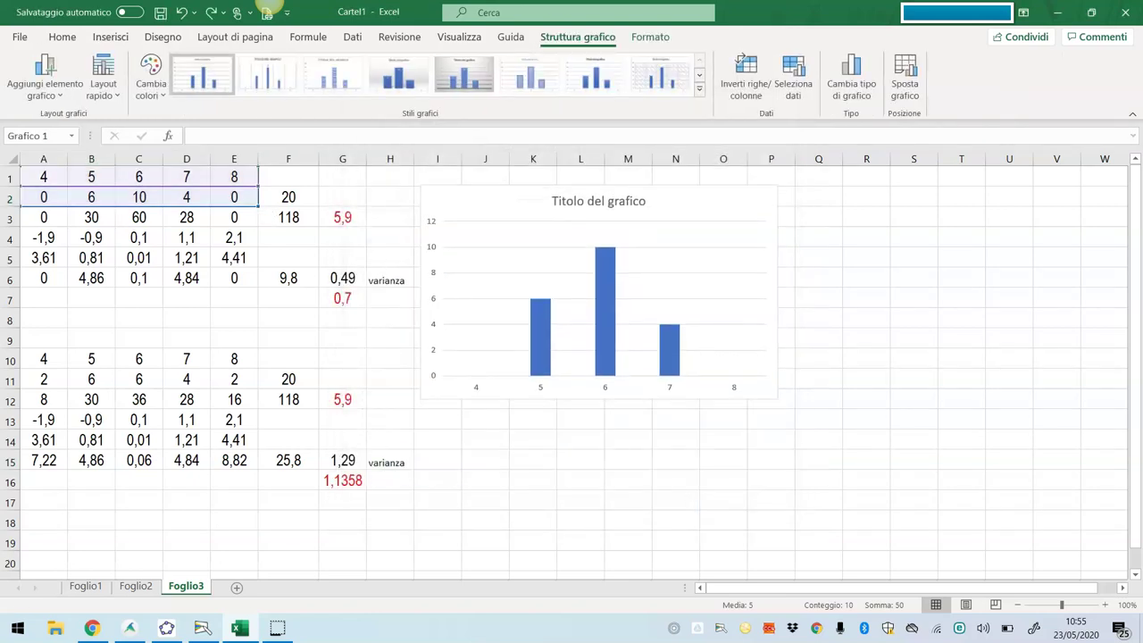
pyautogui.click(627, 520)
# Step: Insert the recommended clustered column chart for A10:E11 and move it beside the first chart
pyautogui.moveTo(43, 358); pyautogui.dragTo(234, 378)
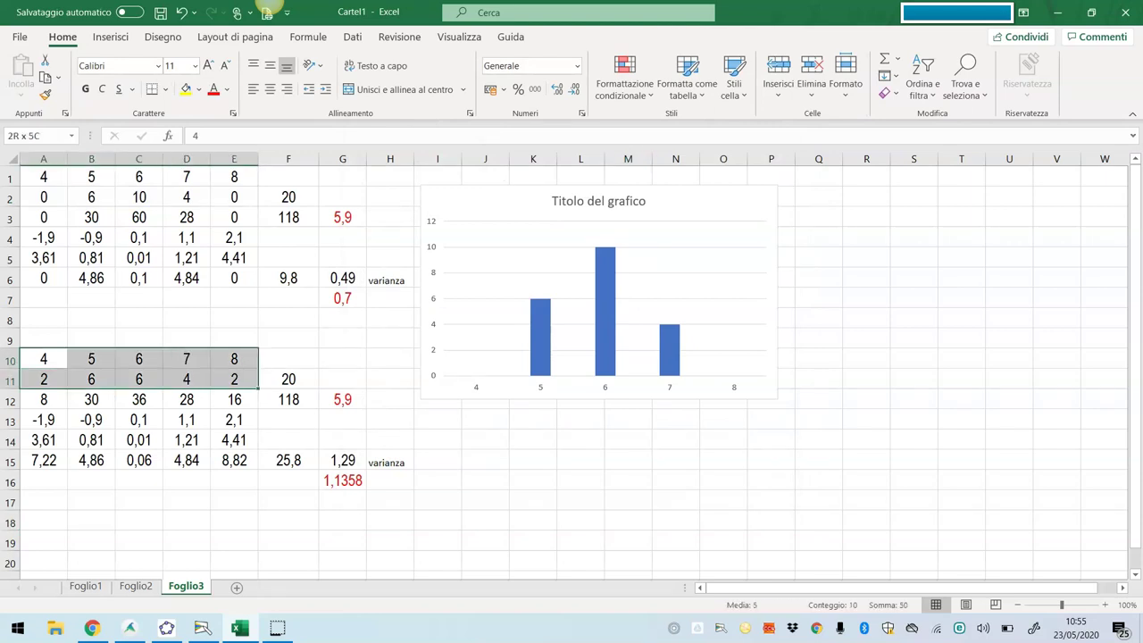
pyautogui.click(111, 36)
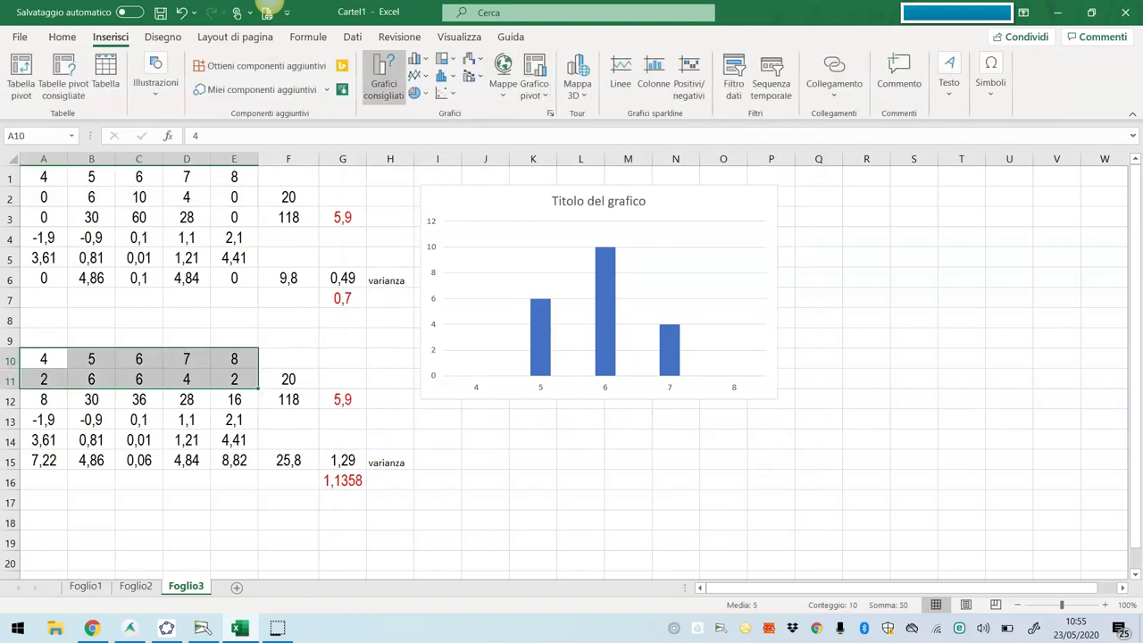
pyautogui.click(383, 79)
pyautogui.click(717, 512)
pyautogui.moveTo(669, 284); pyautogui.dragTo(1023, 250)
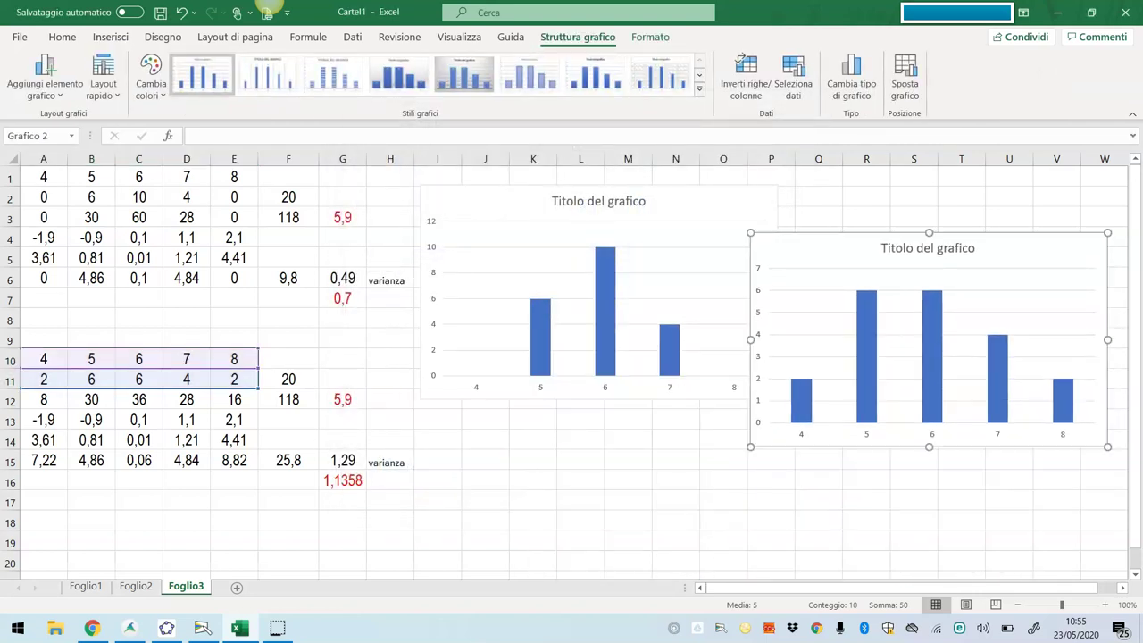
pyautogui.click(913, 520)
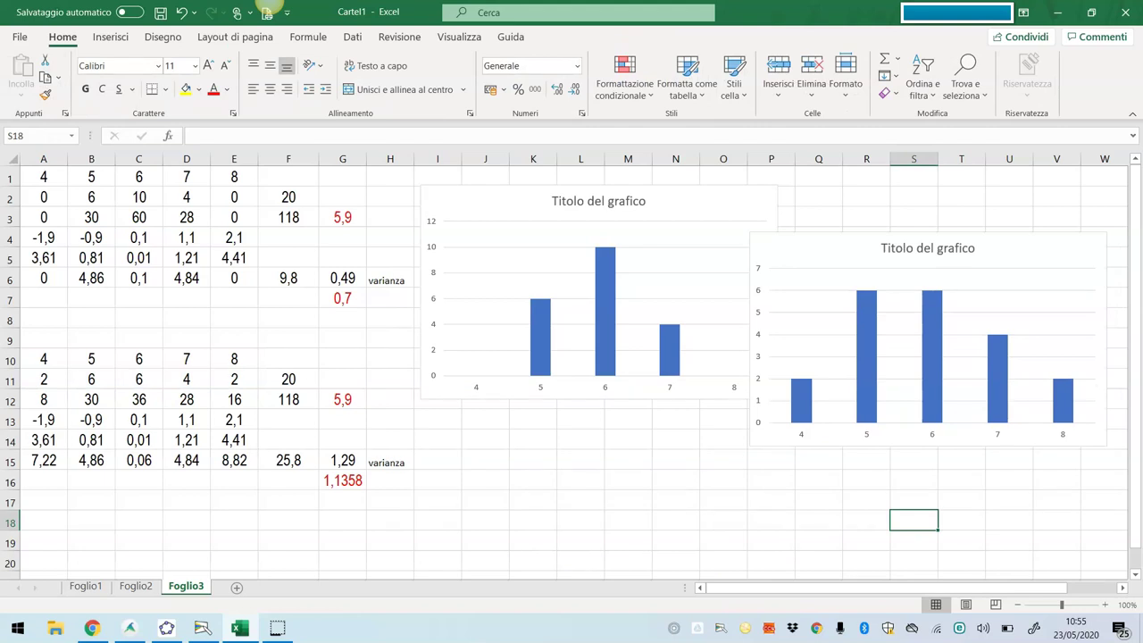